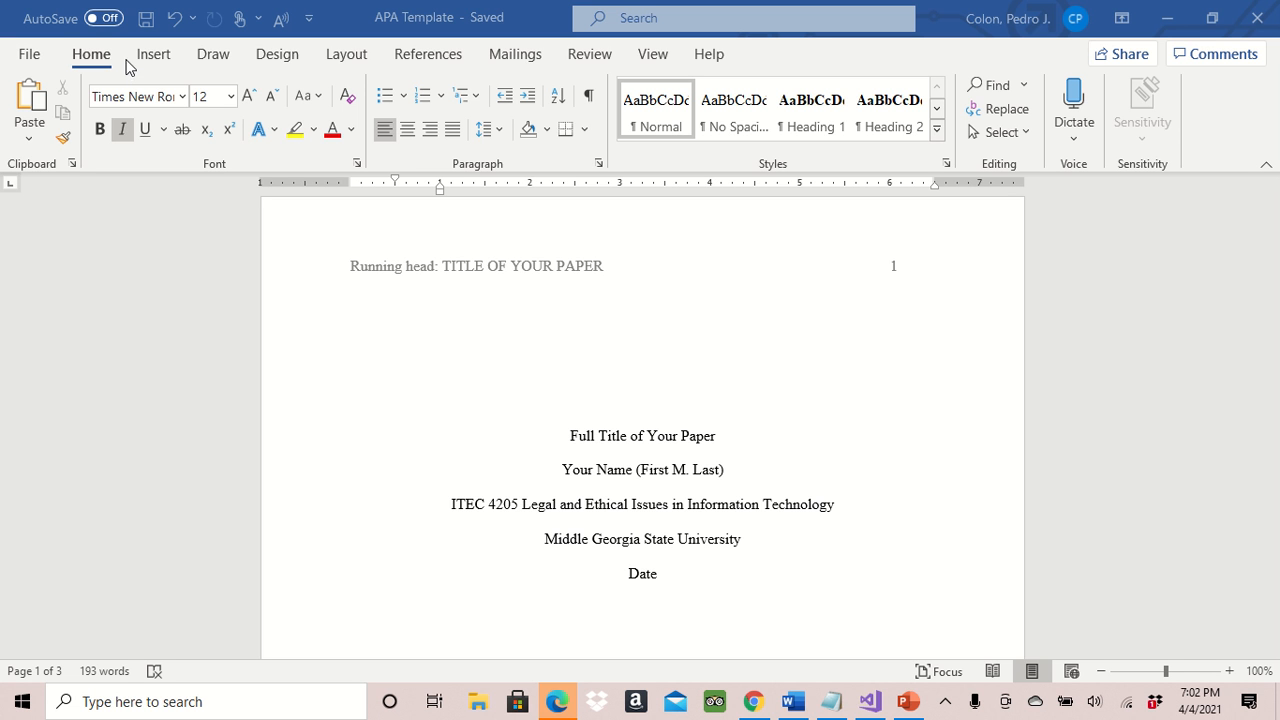
Step: Save the template to _ITEC 4205 as the student's name plus 'ITEC 4205 Spring 2021 Assignment 2'
left_click(24, 61)
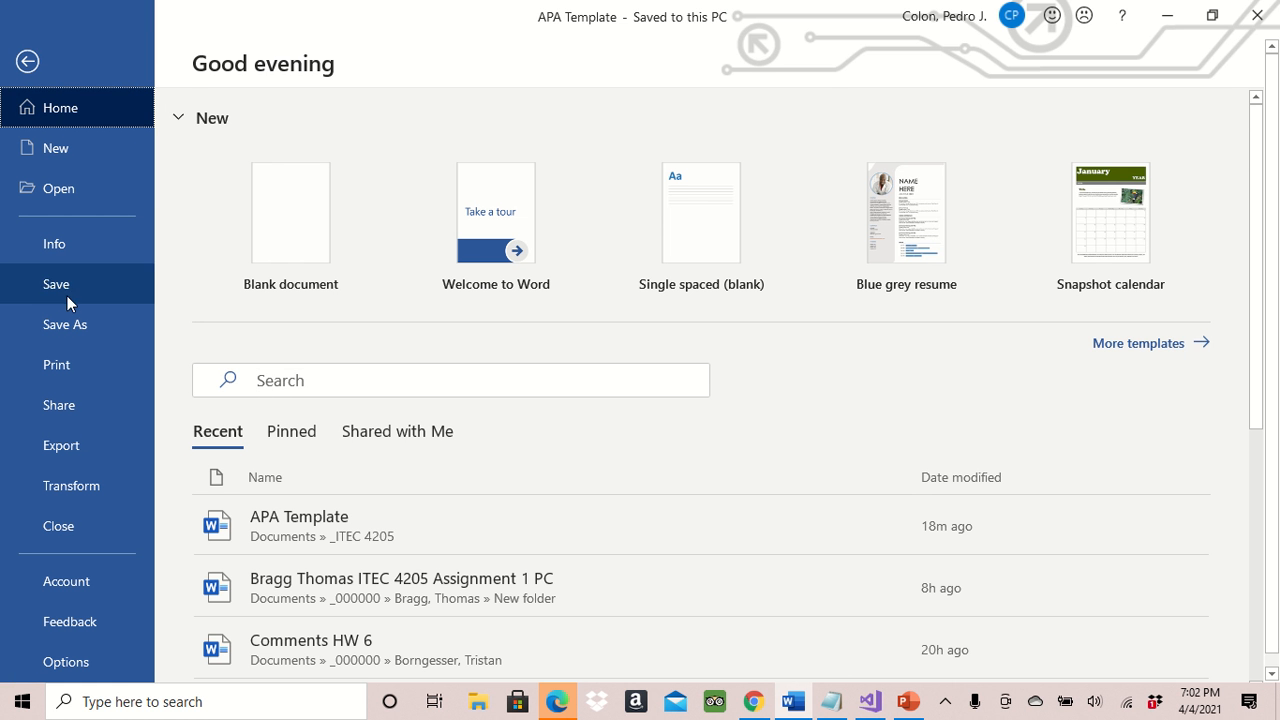
left_click(63, 326)
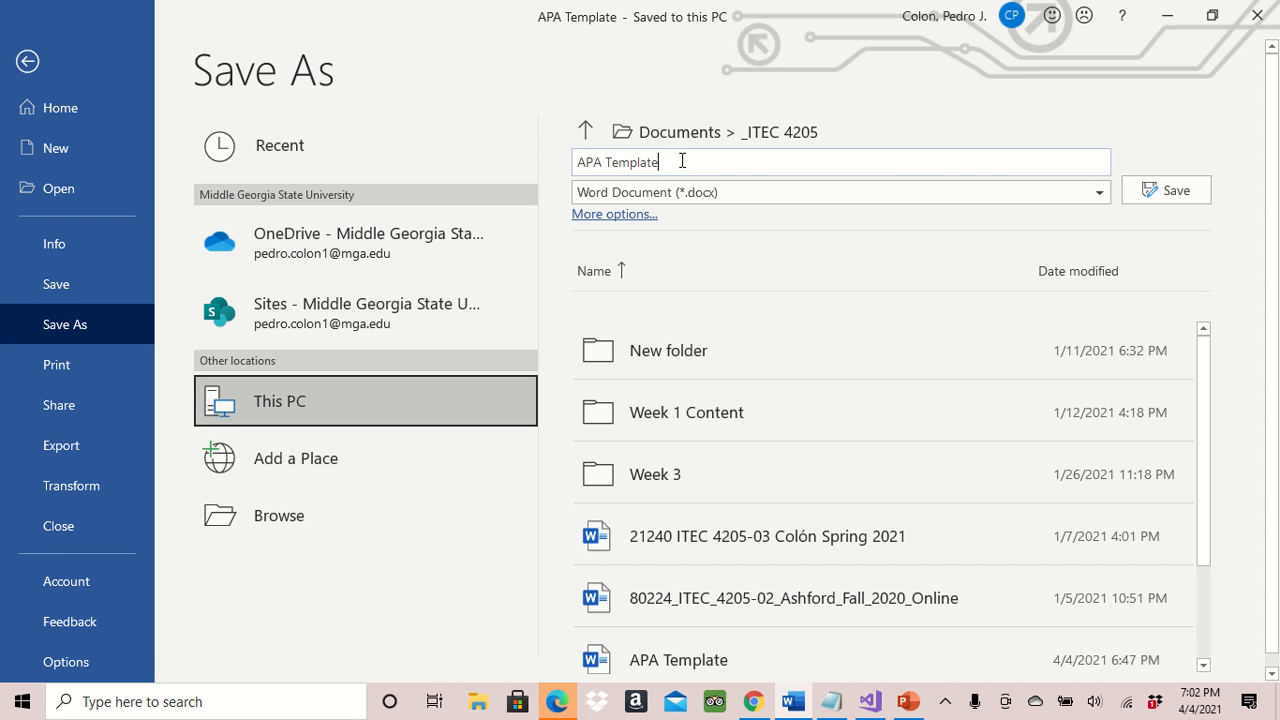
left_click_drag(682, 162, 582, 160)
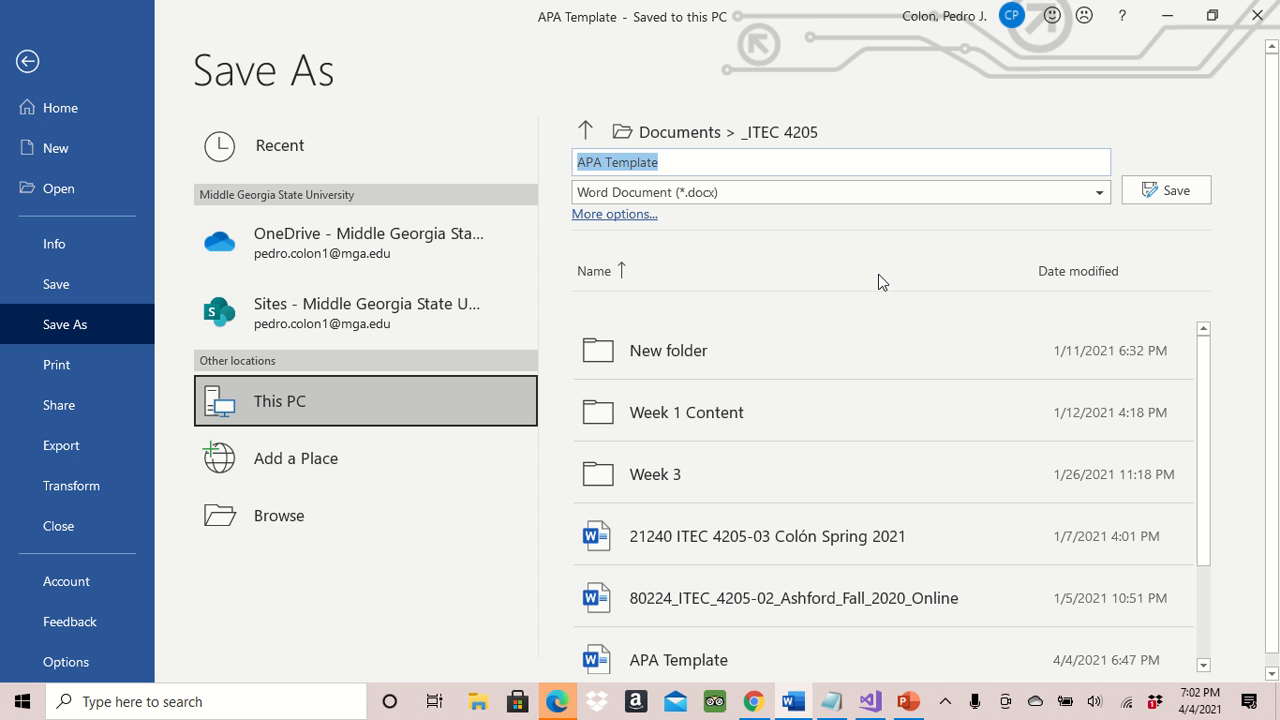
type("Colon Pe")
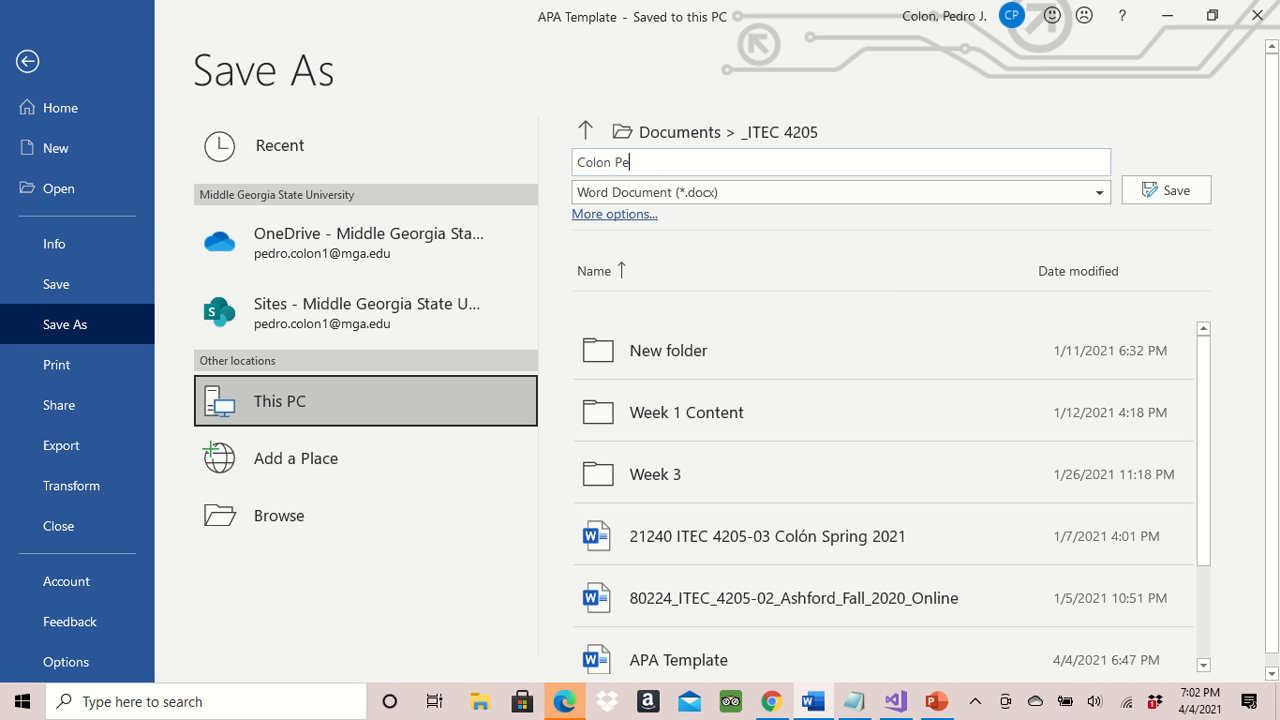
type("dro")
type("ITEC 4205 ")
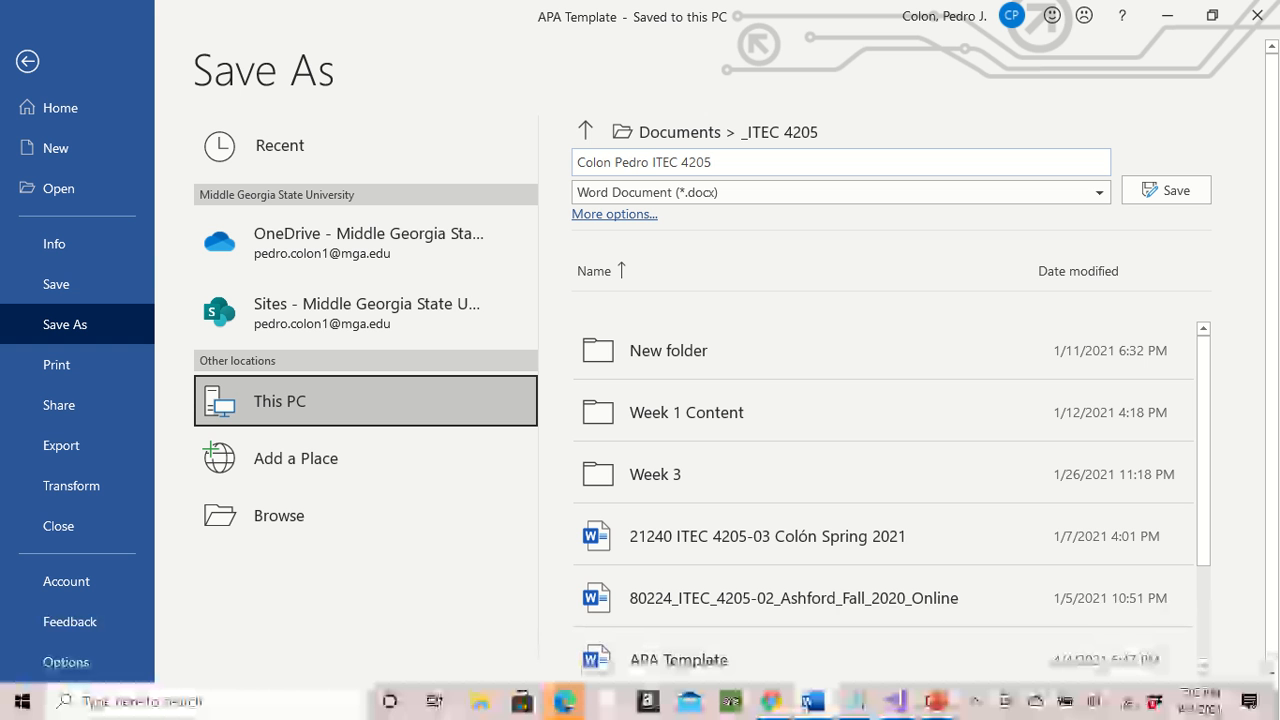
type("Spri")
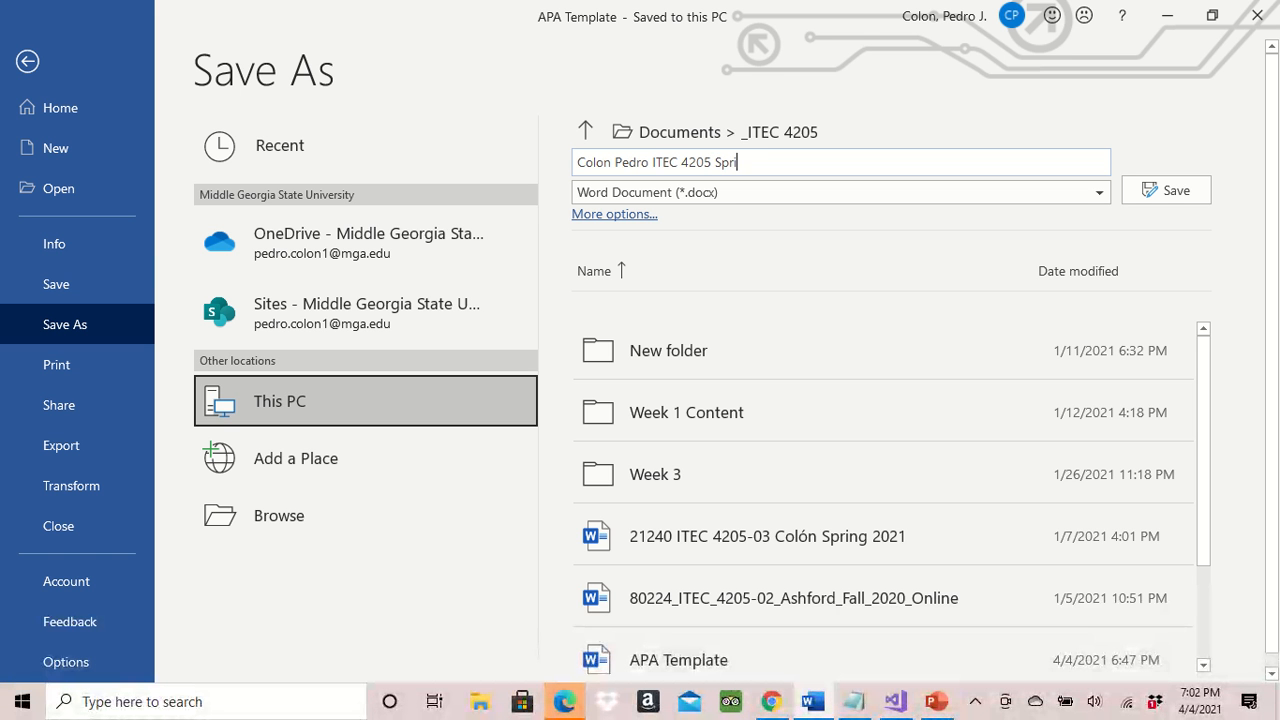
type("ng 2021")
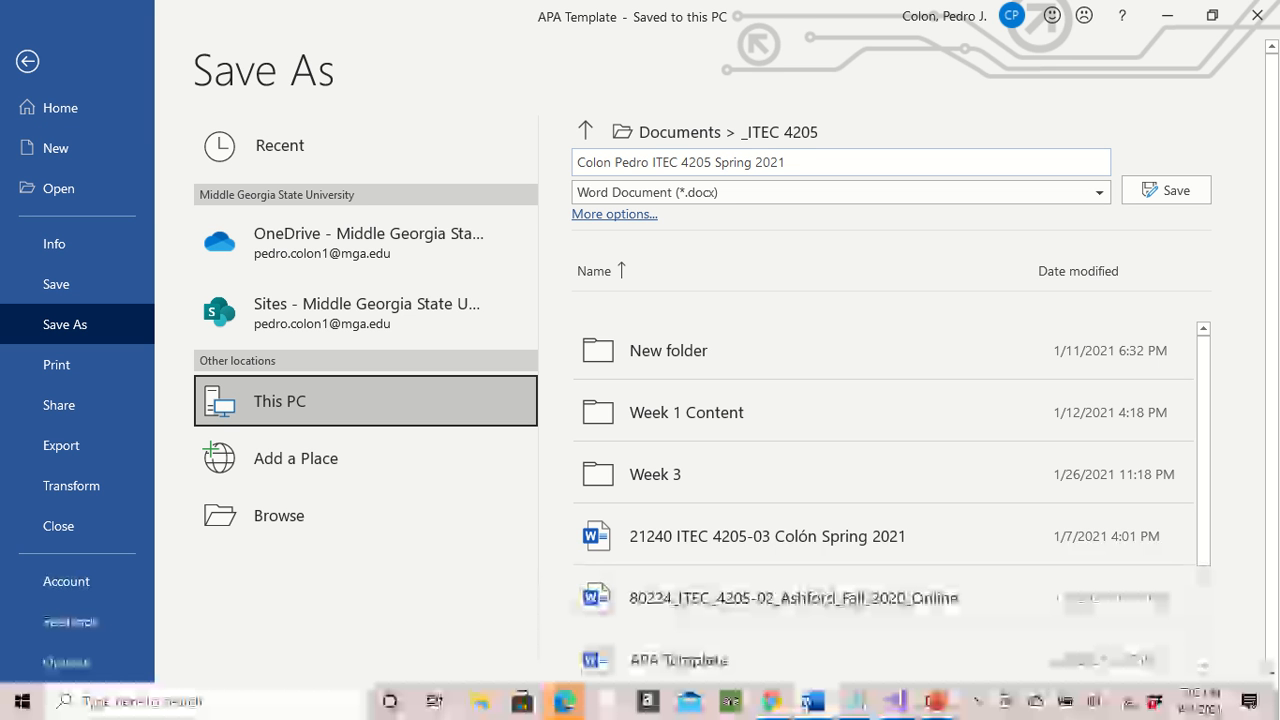
type("Assign")
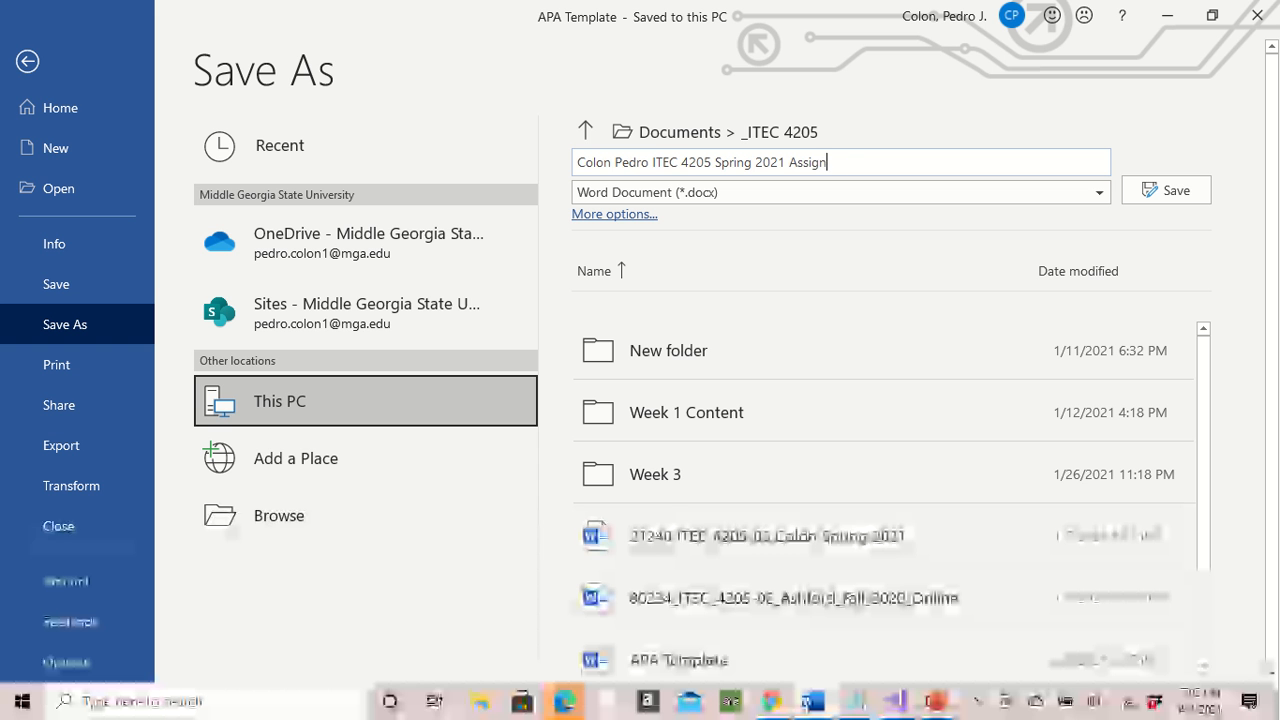
type("ment ")
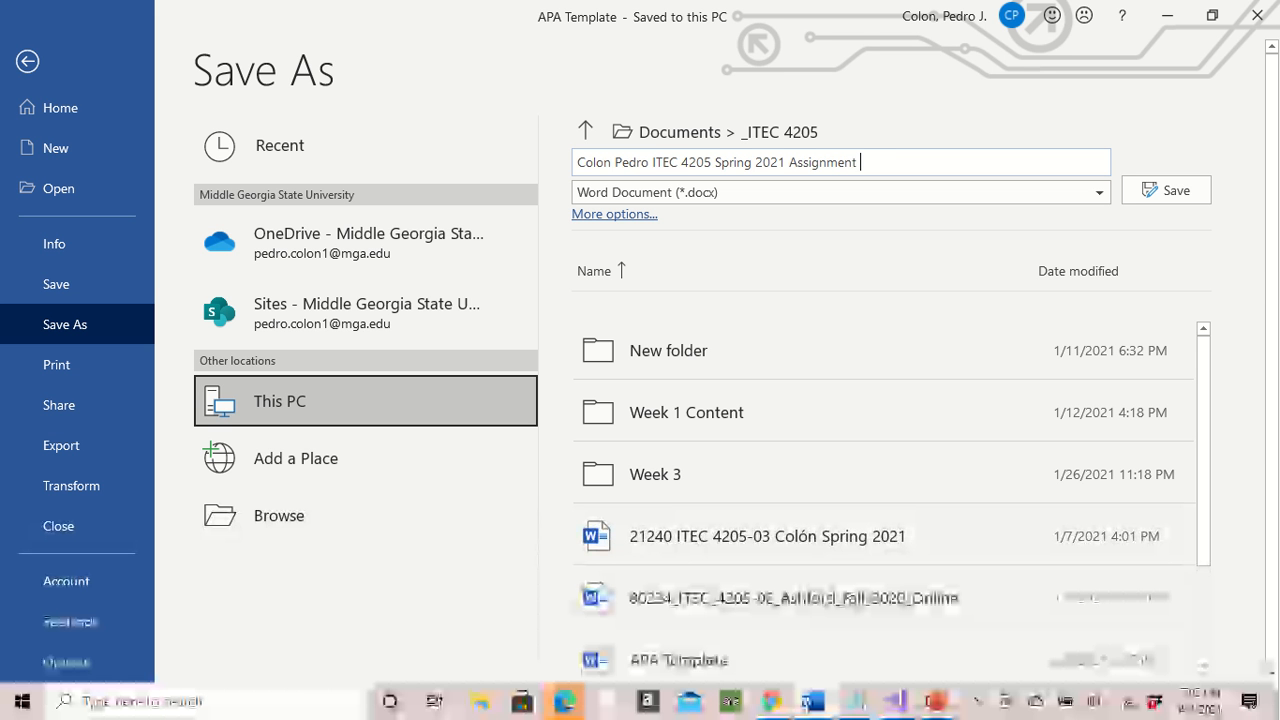
type("2")
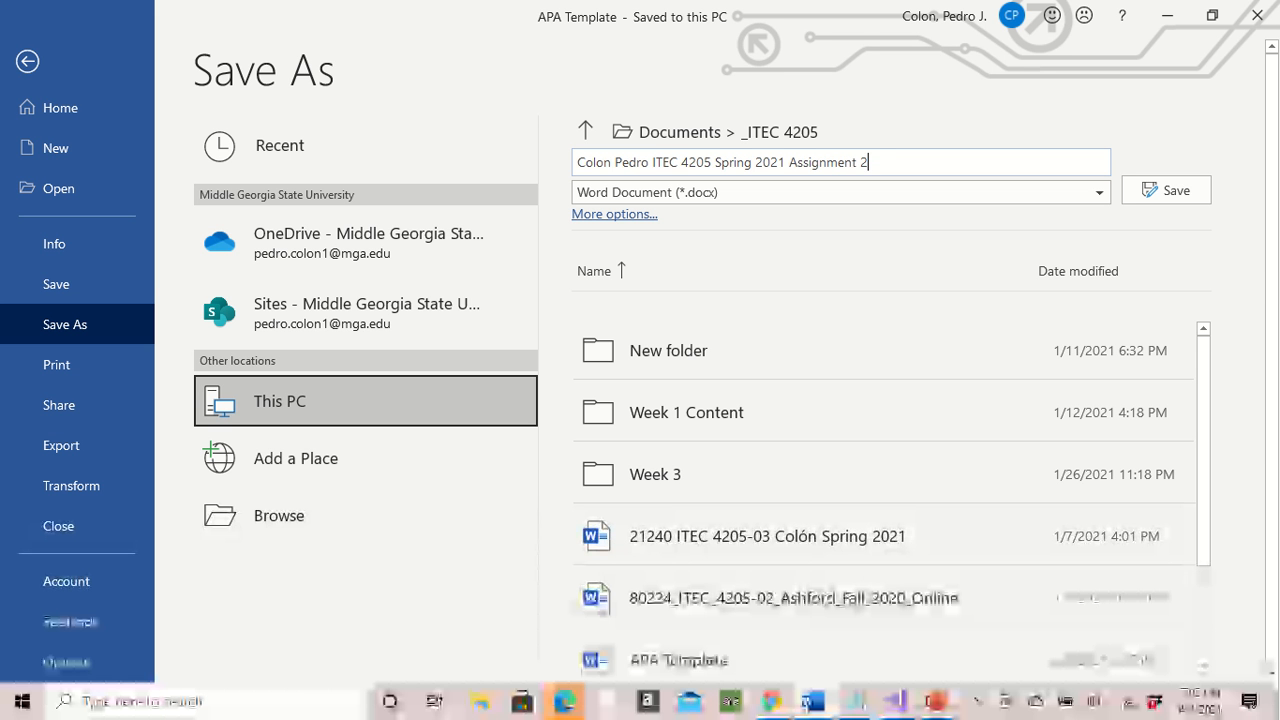
left_click(1151, 189)
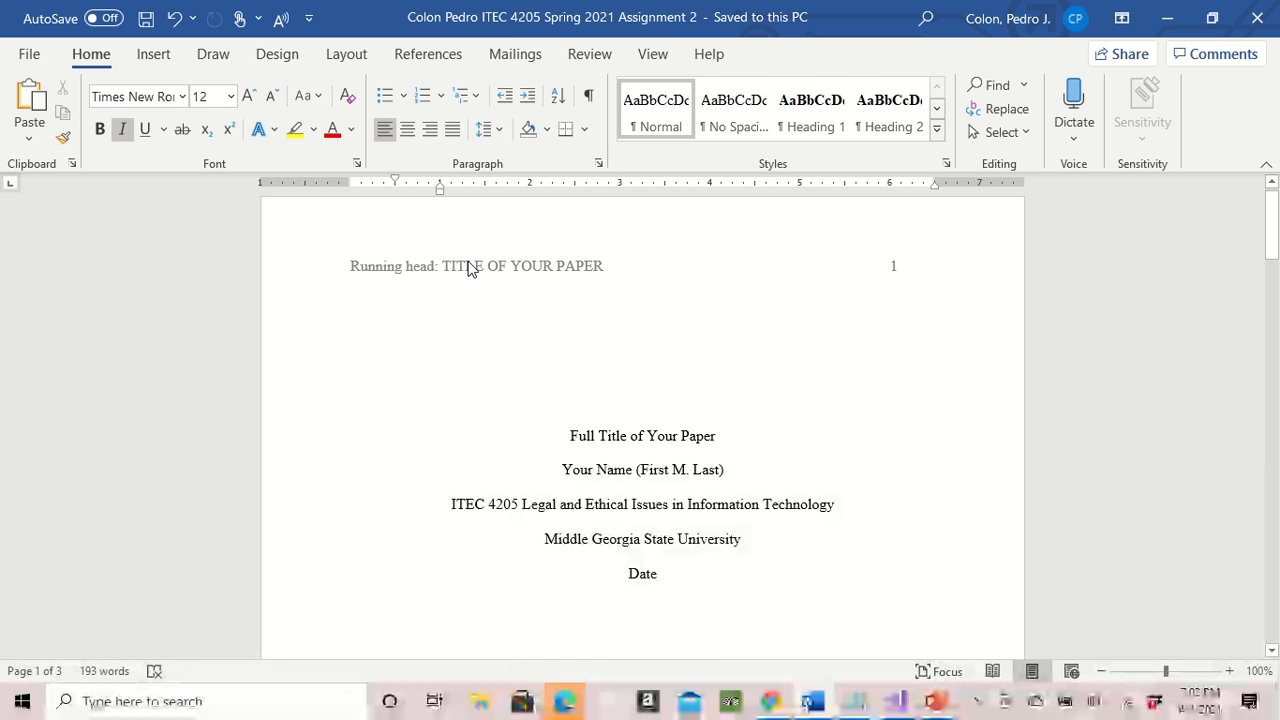
Step: Replace TITLE OF YOUR PAPER in the title-page running head with PRIVACY IN THE WORKPLACE, keeping page number 1
double_click(610, 241)
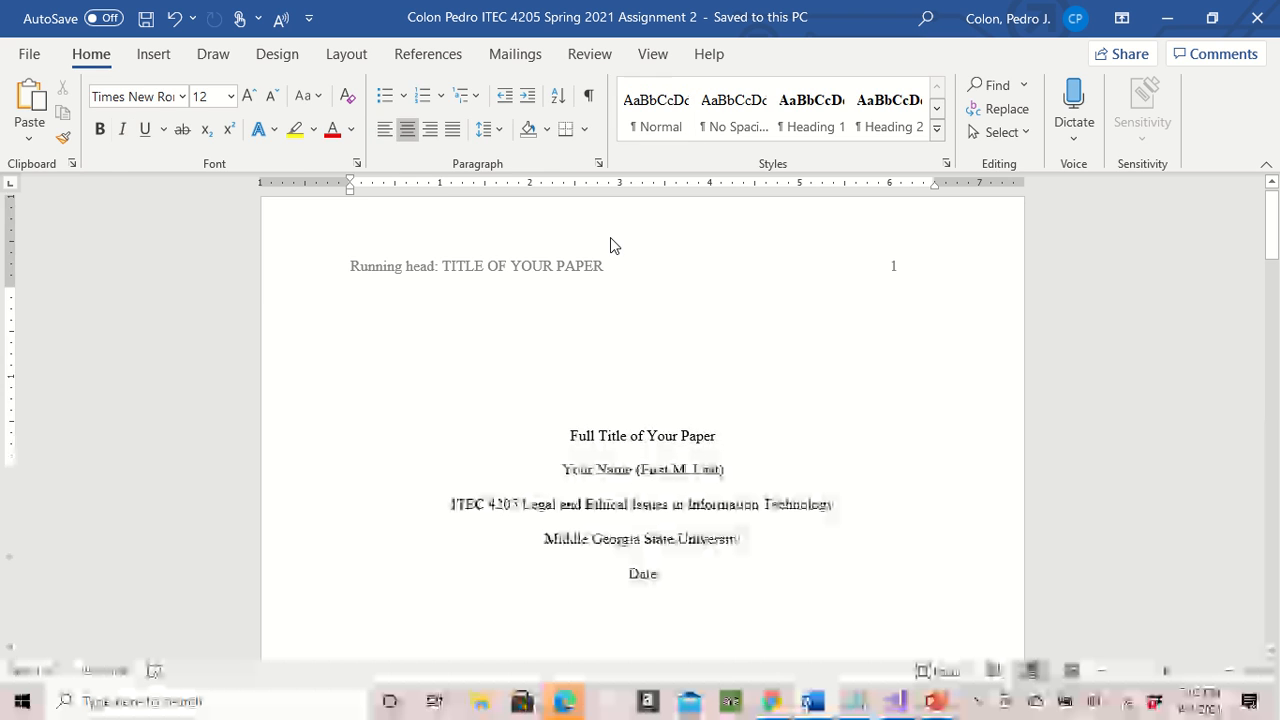
double_click(447, 262)
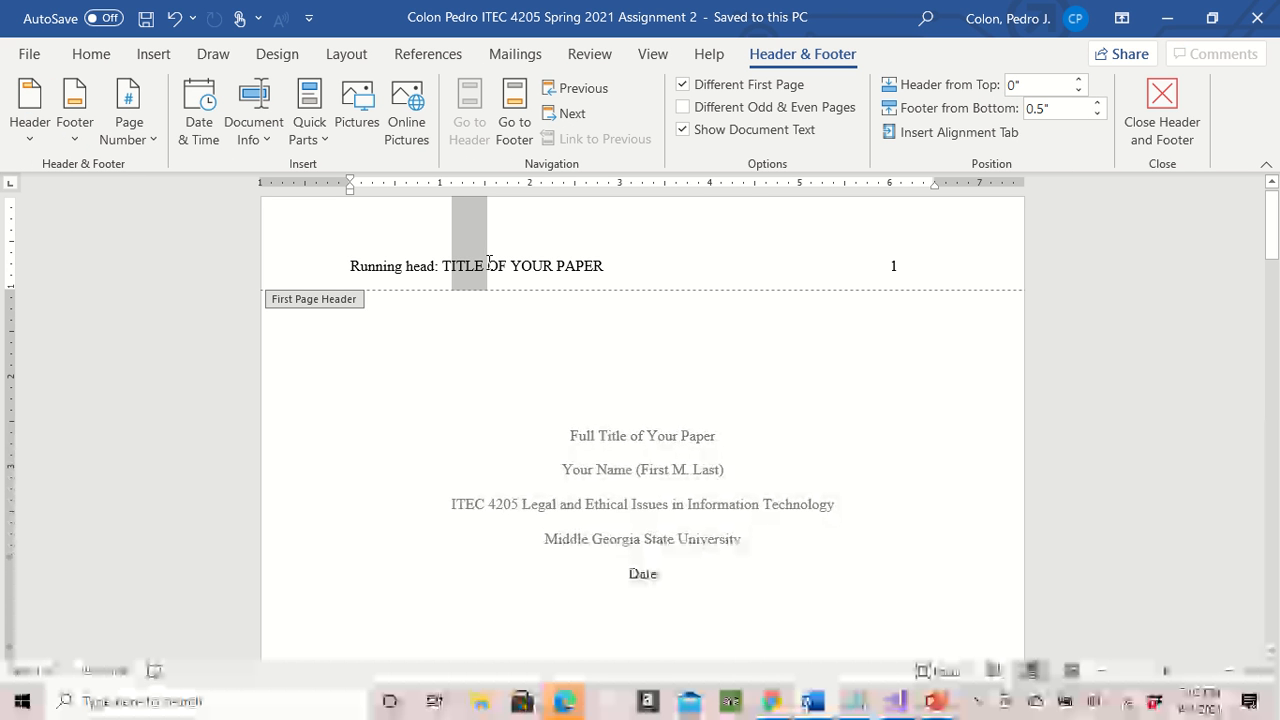
left_click(614, 268)
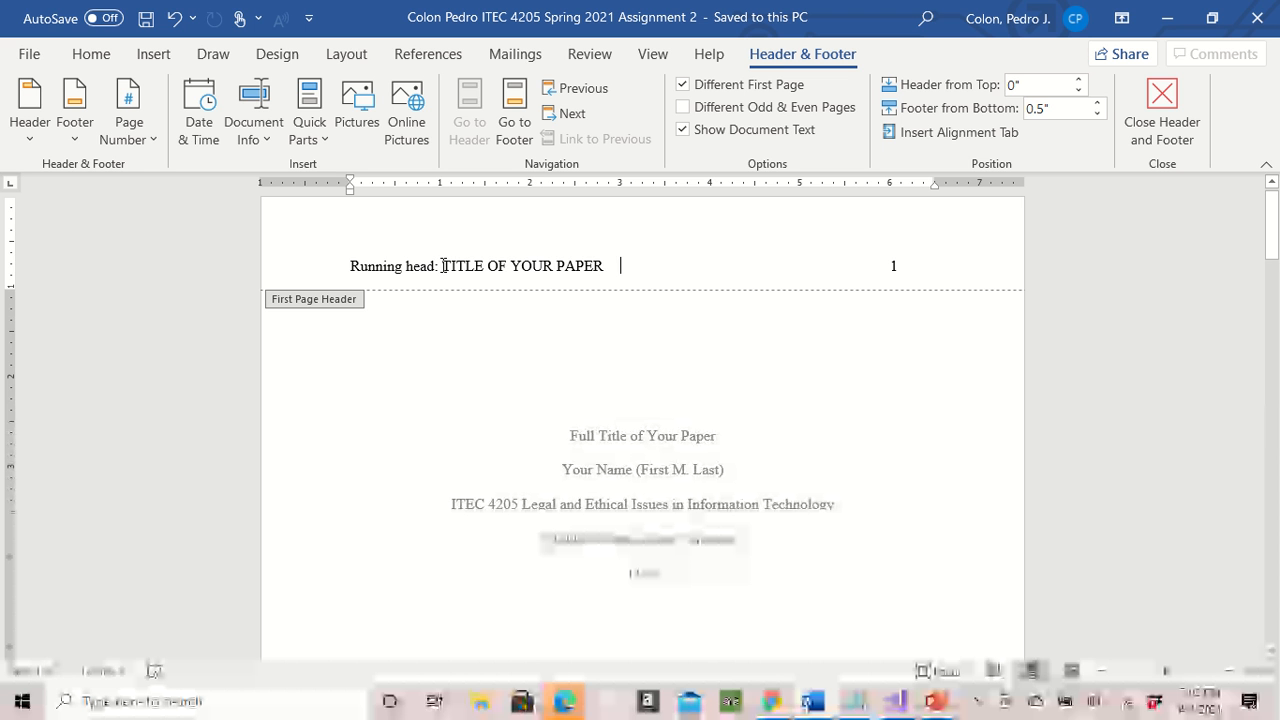
left_click_drag(443, 266, 572, 266)
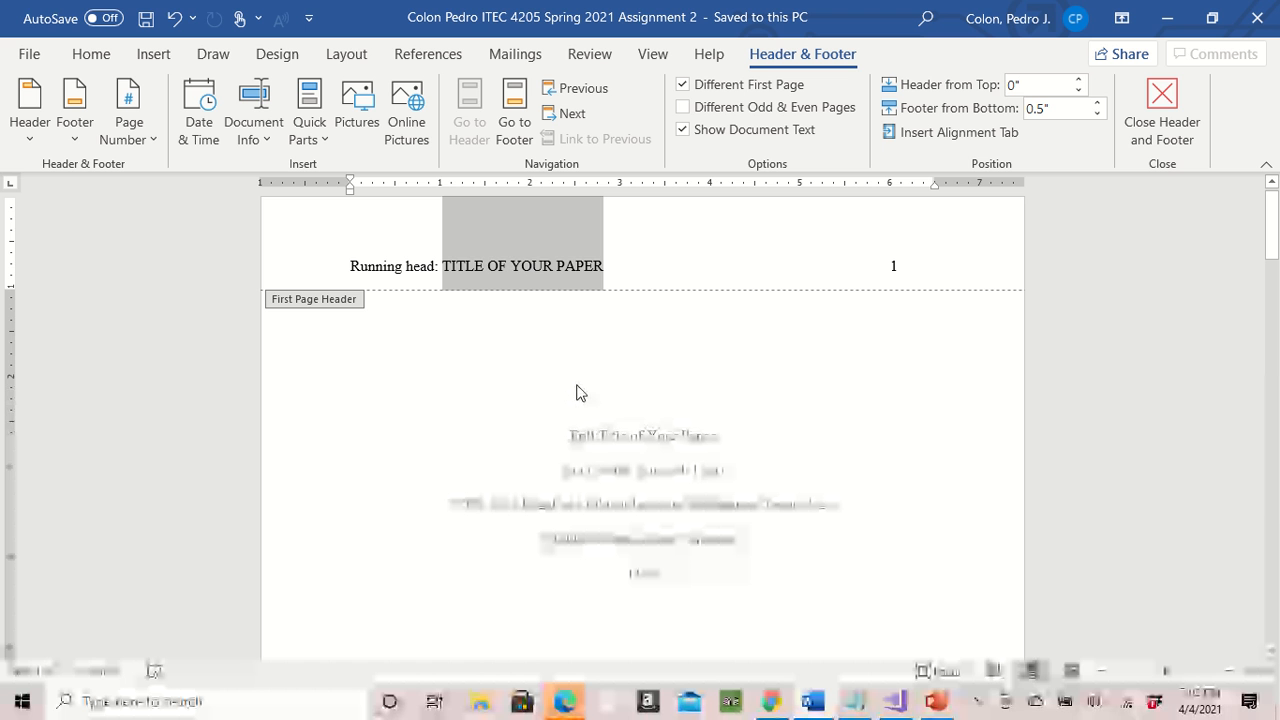
type("P")
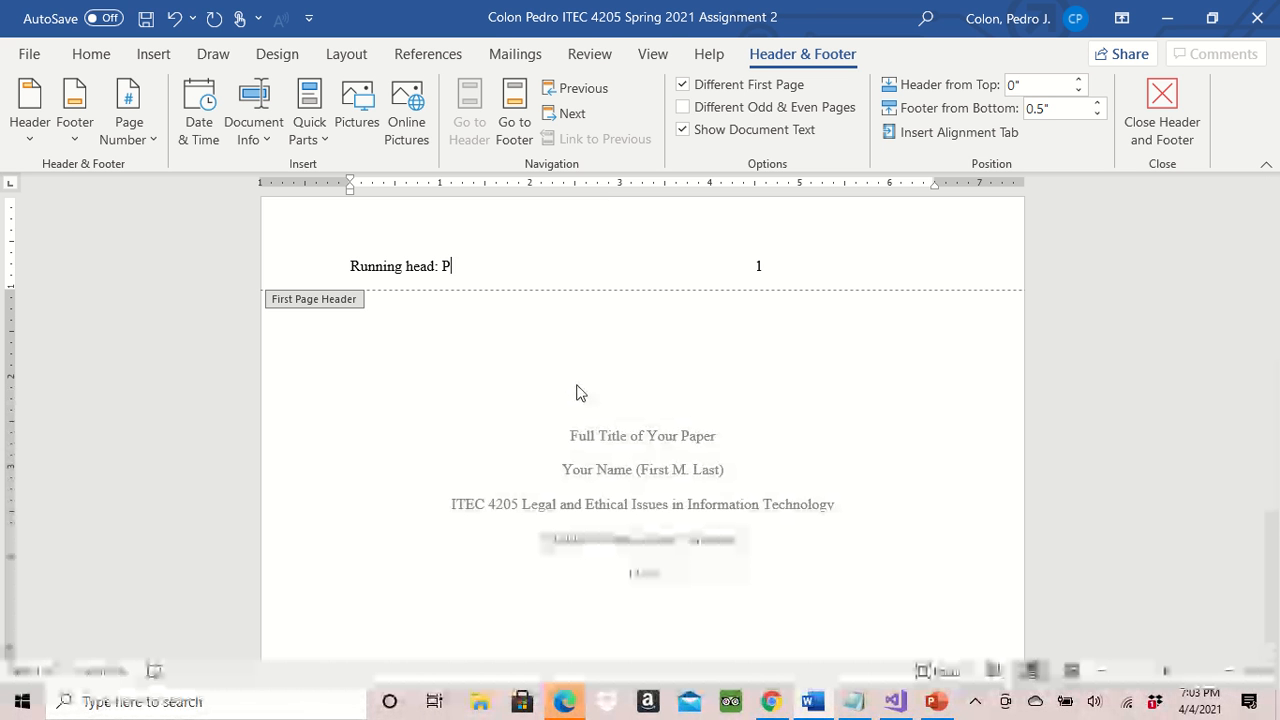
type("R")
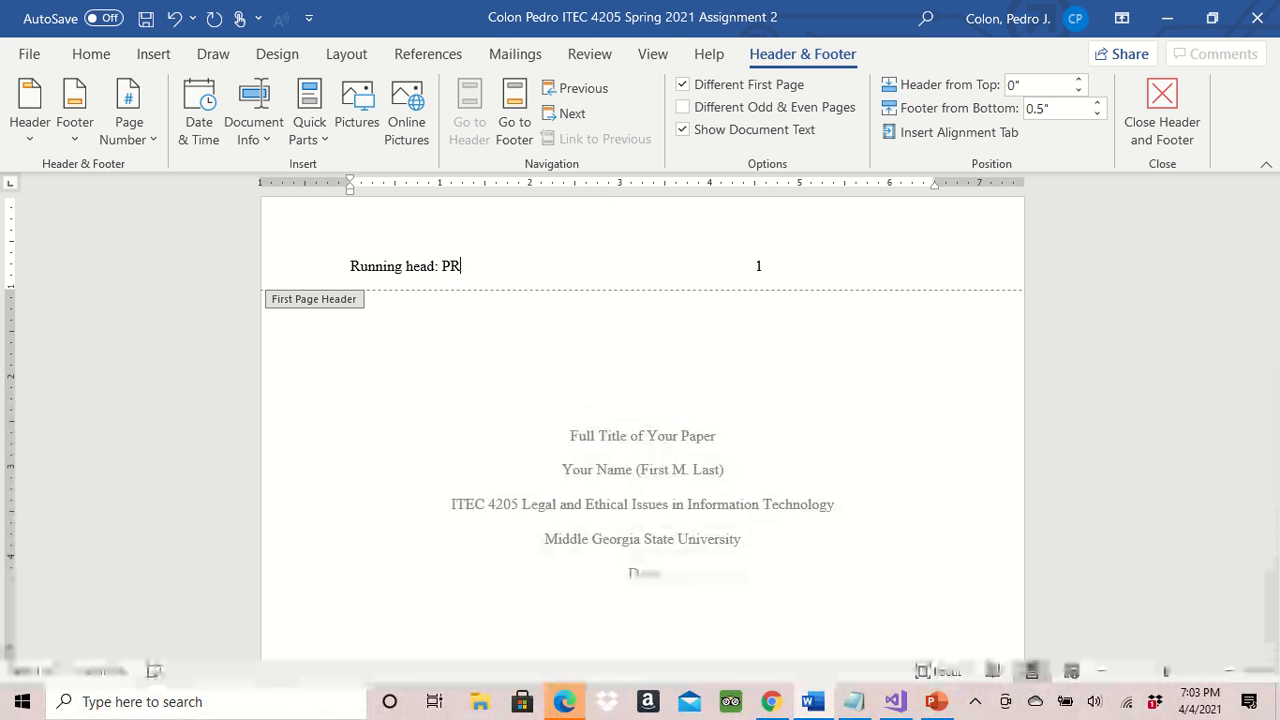
type("IVACY ")
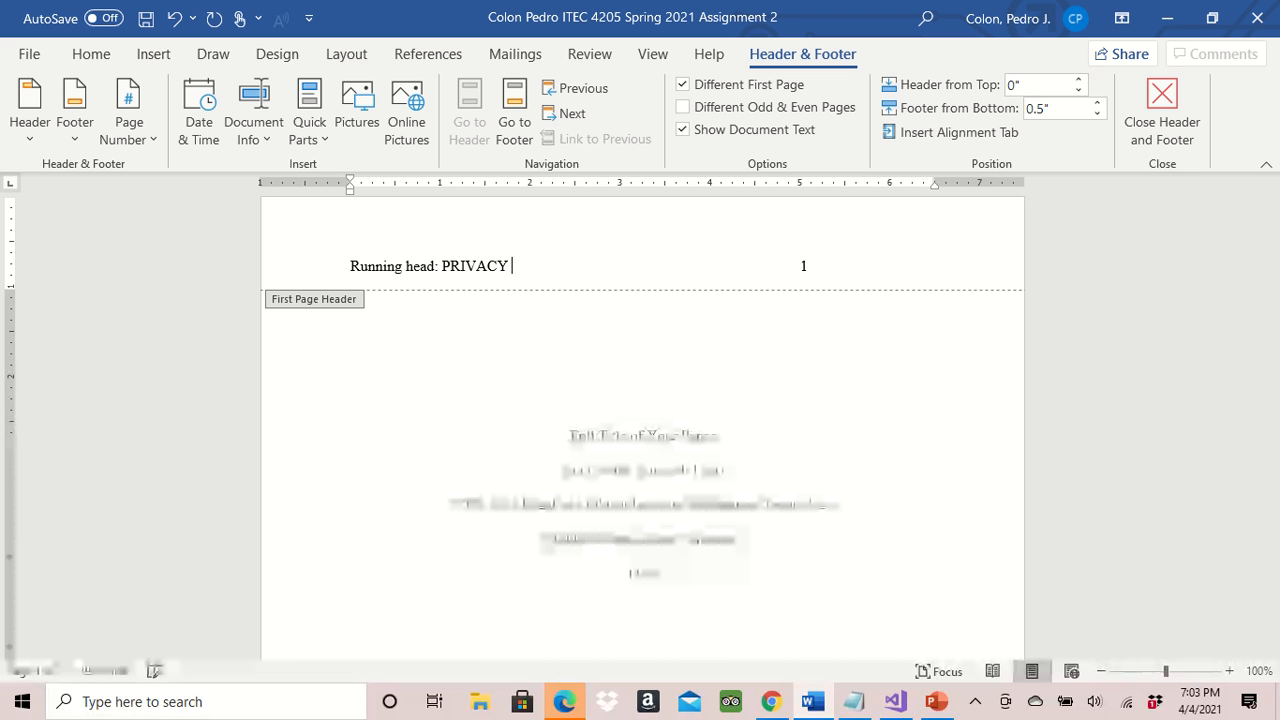
type("IN THE WO")
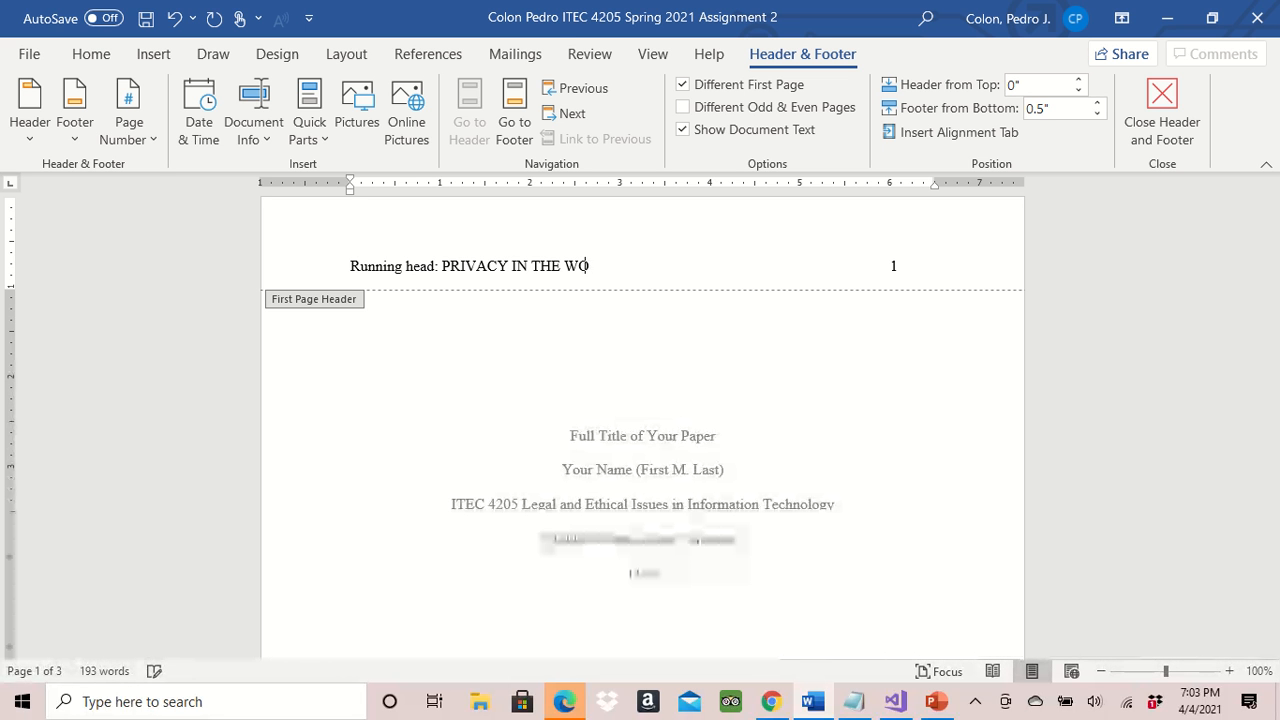
type("RKPLACE")
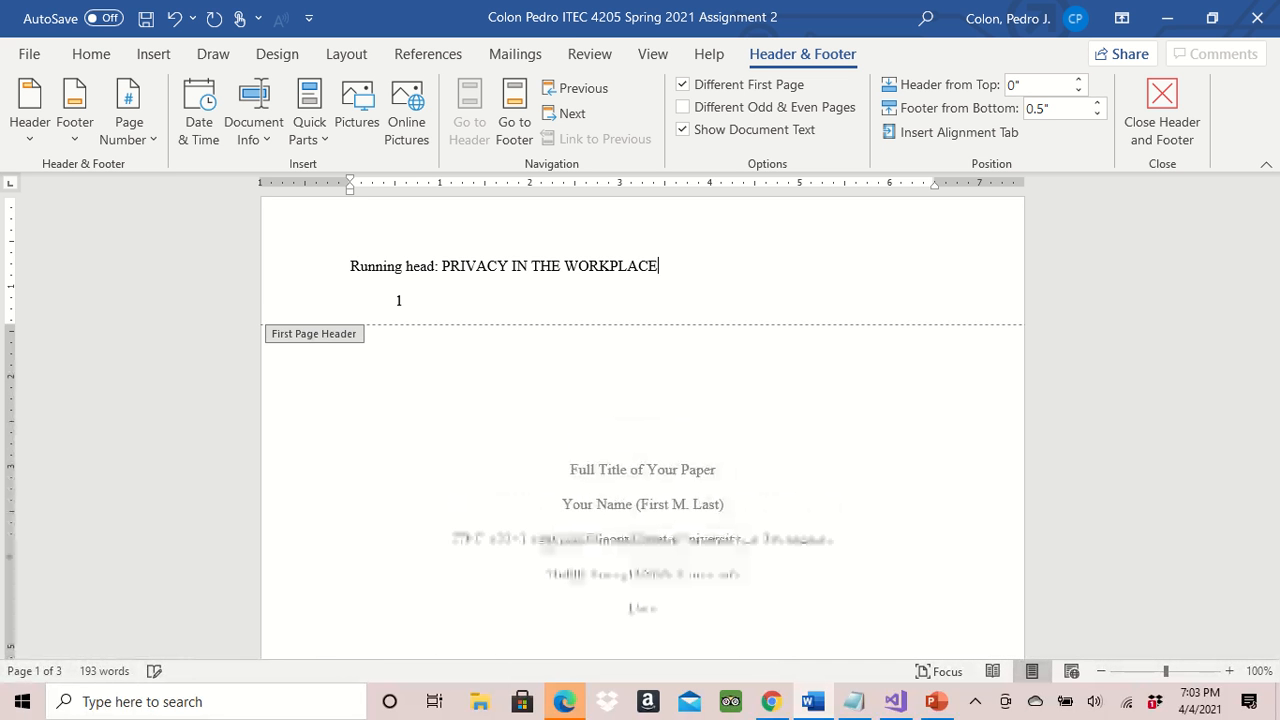
key("Delete")
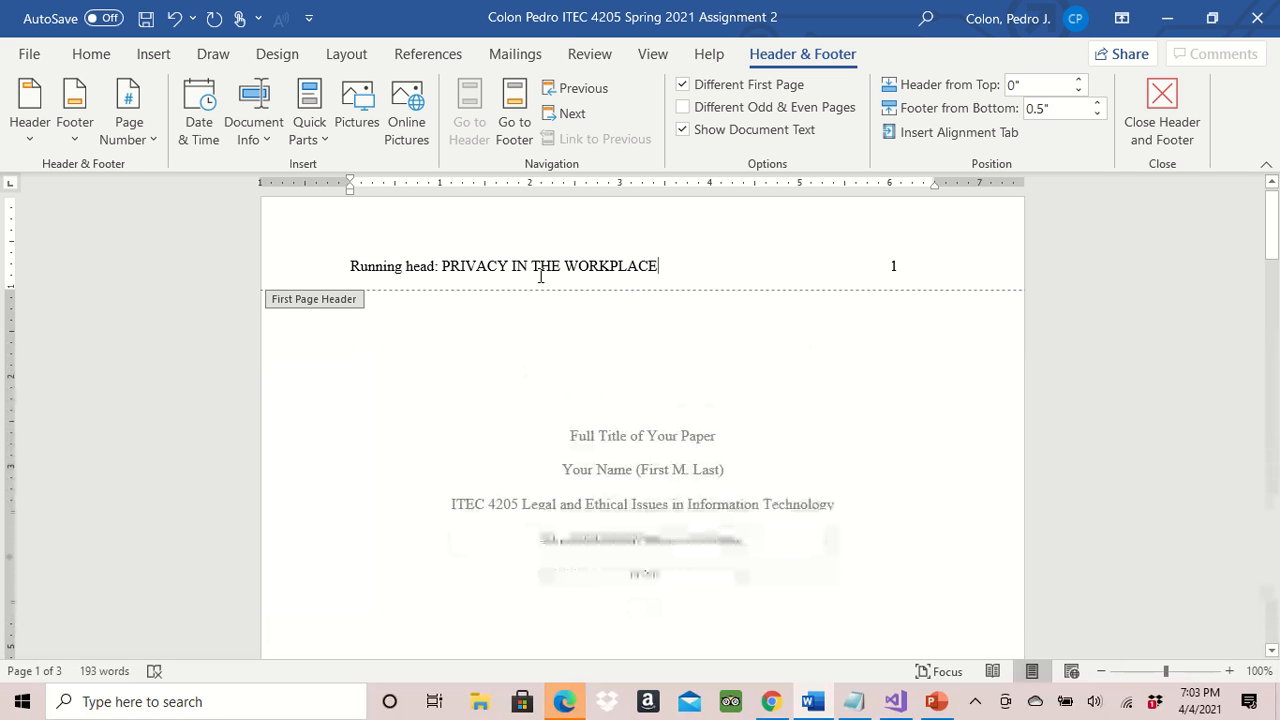
Step: Overwrite TITLE OF YOUR PAPER in the page-2 header with PRIVACY IN THE WORKPLACE, page number 2 right-aligned
scroll(533, 272, "down", 5)
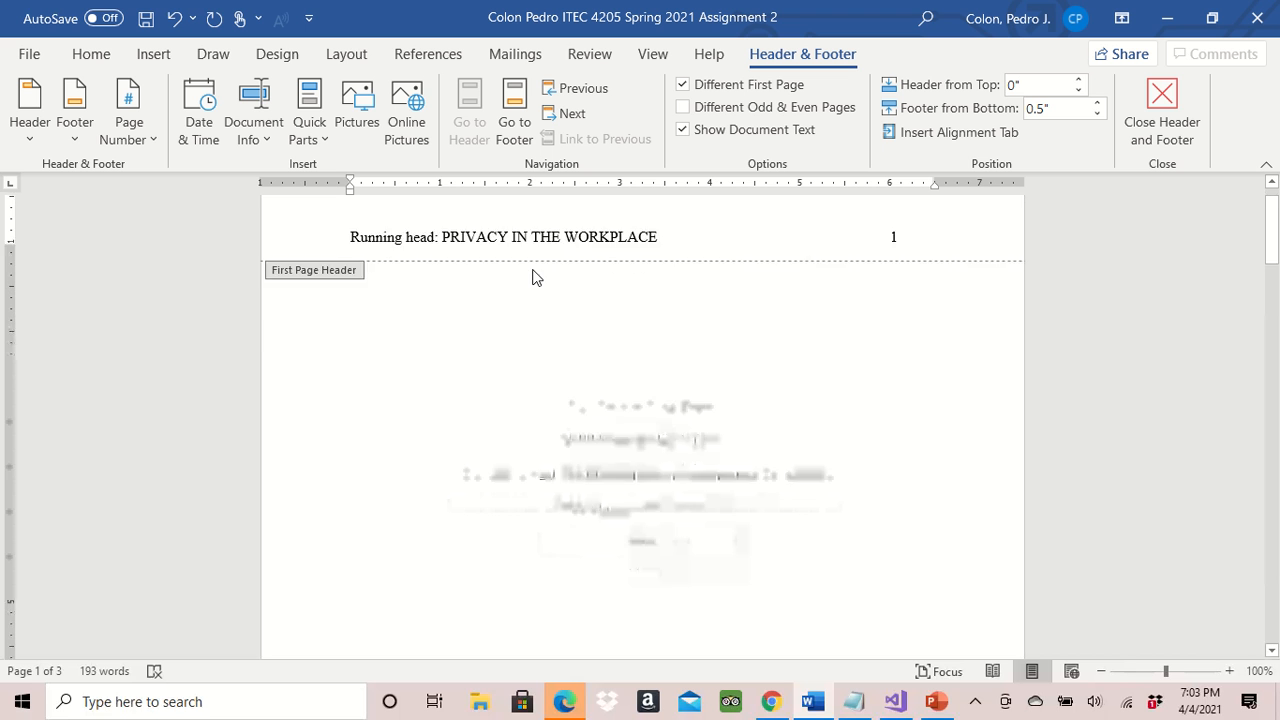
scroll(533, 277, "down", 10)
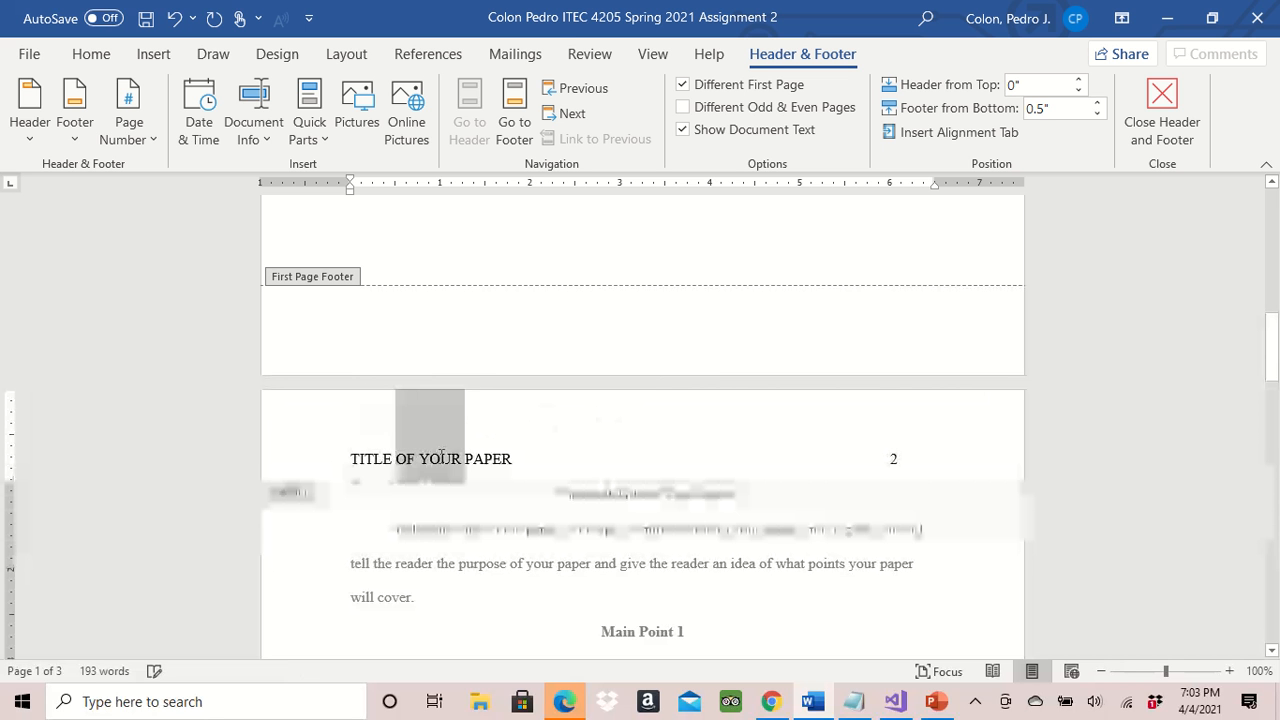
left_click(361, 459)
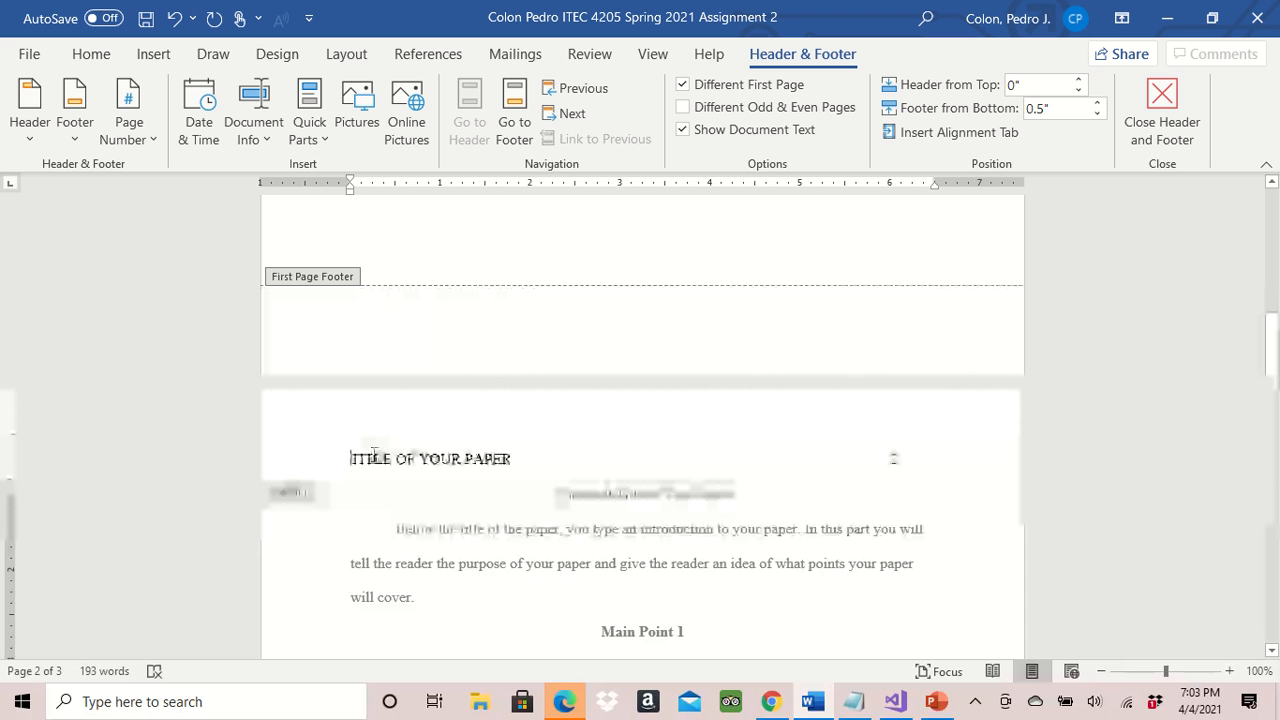
double_click(373, 457)
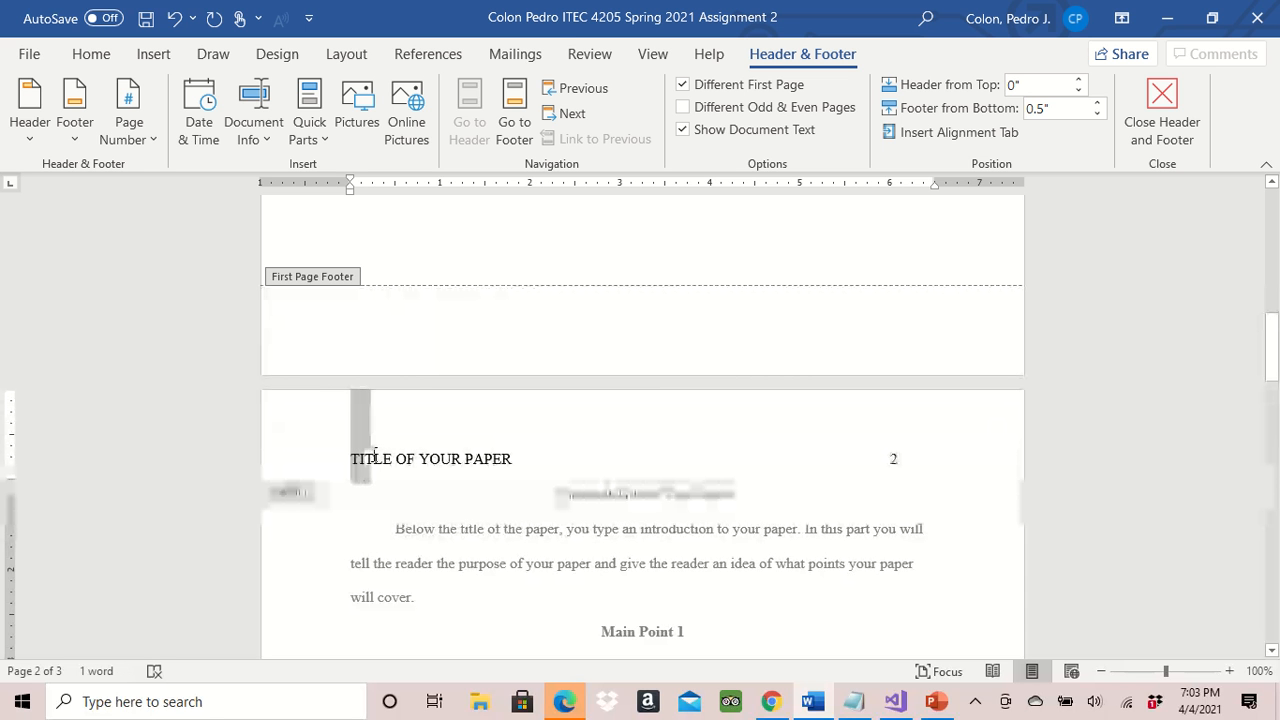
key("ctrl+shift+Right")
key("ctrl+shift+Right")
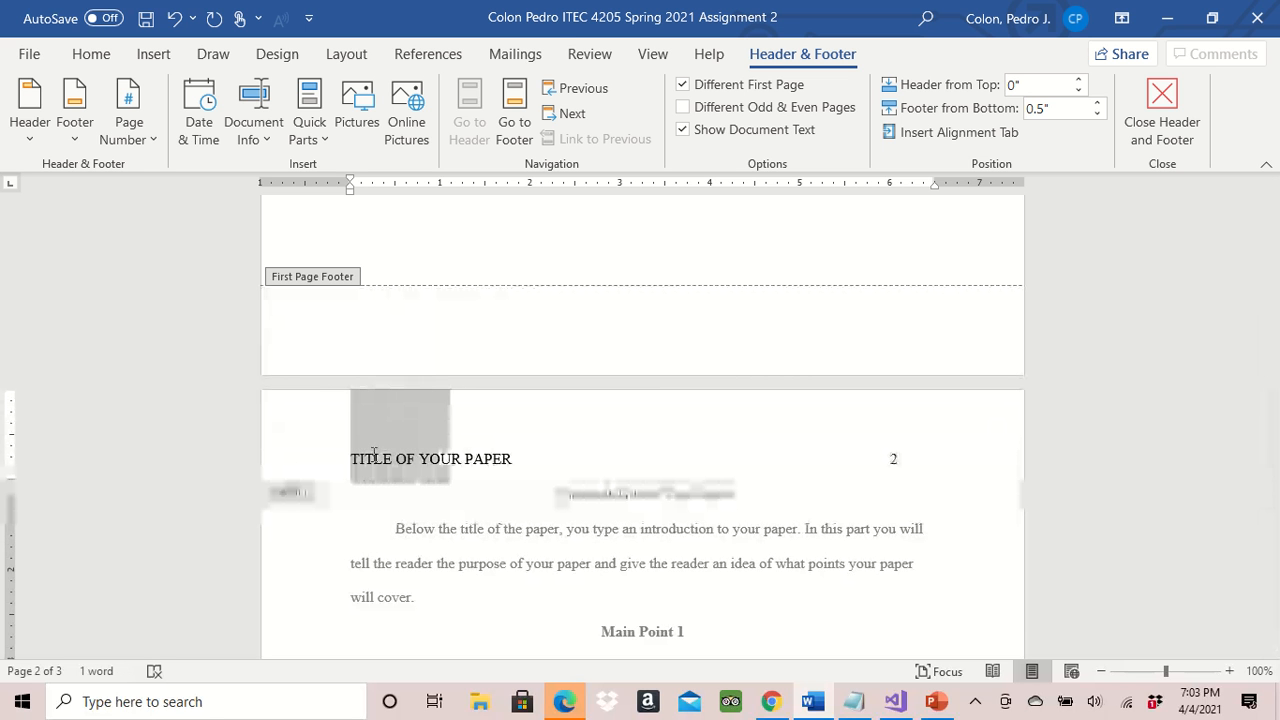
key("ctrl+shift+Right")
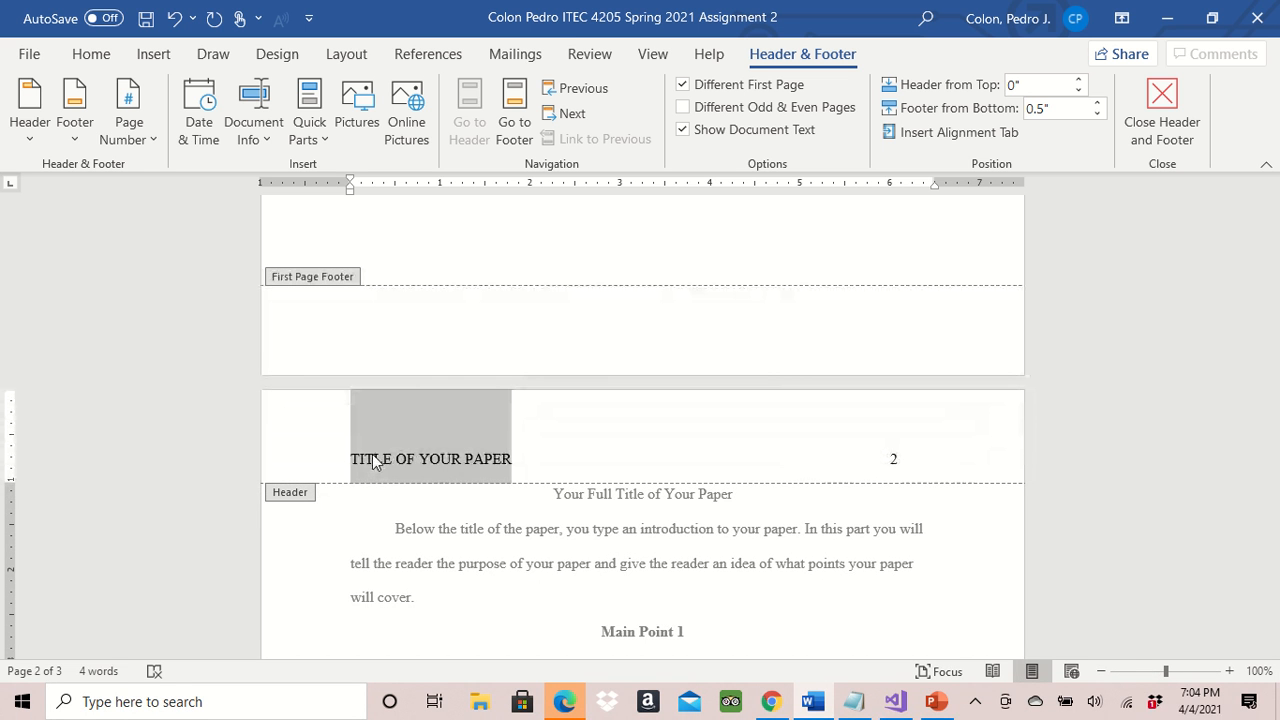
type("T")
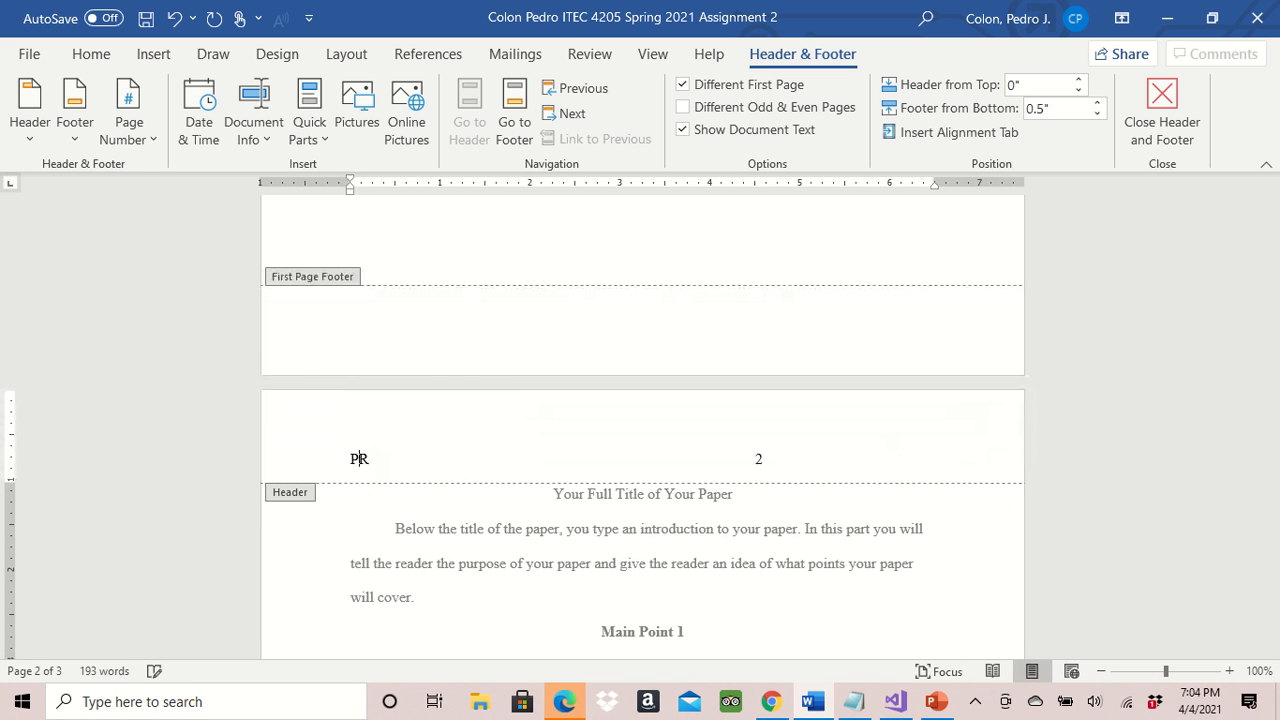
type("RIVACY IN")
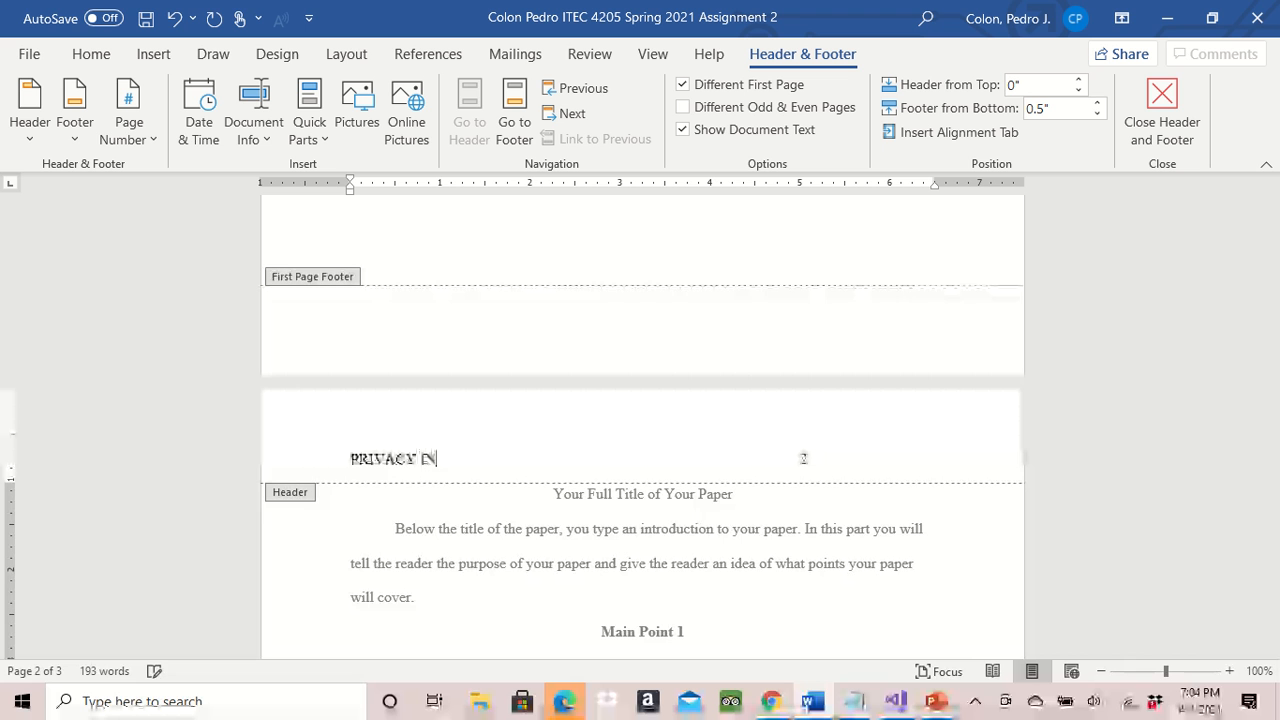
type(" THE Q")
key("BackSpace")
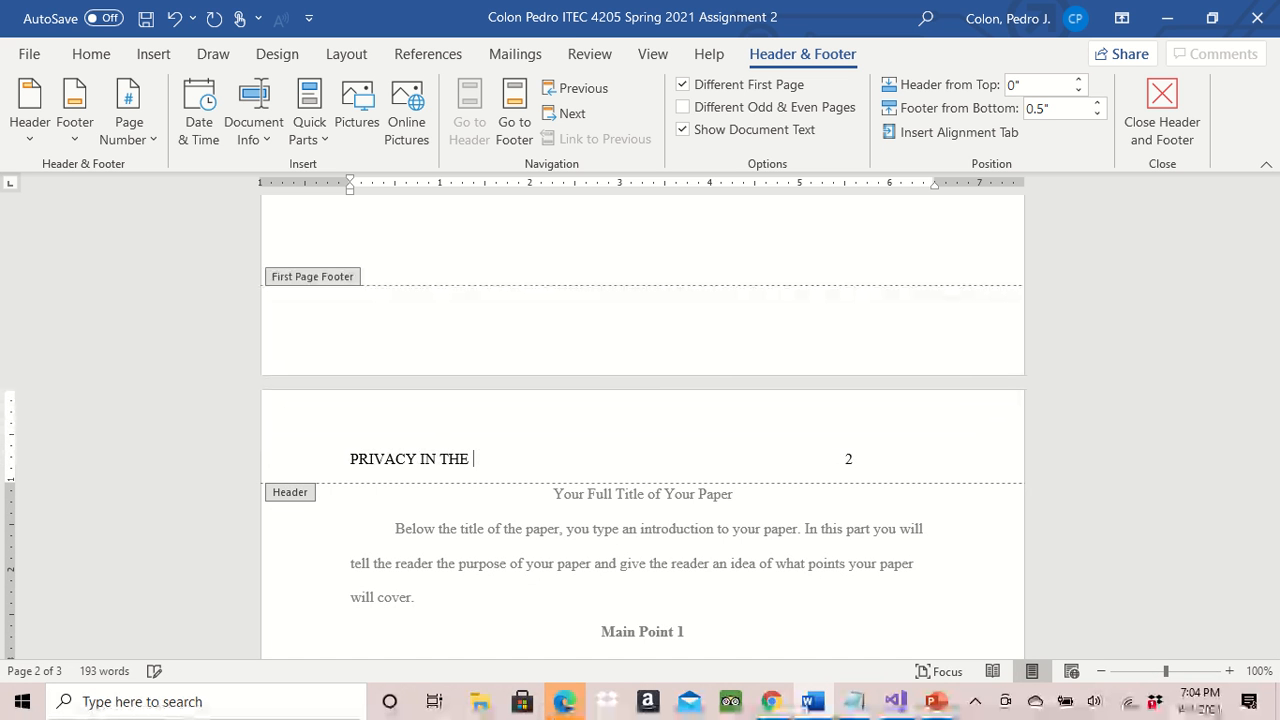
type("WORKPLACE")
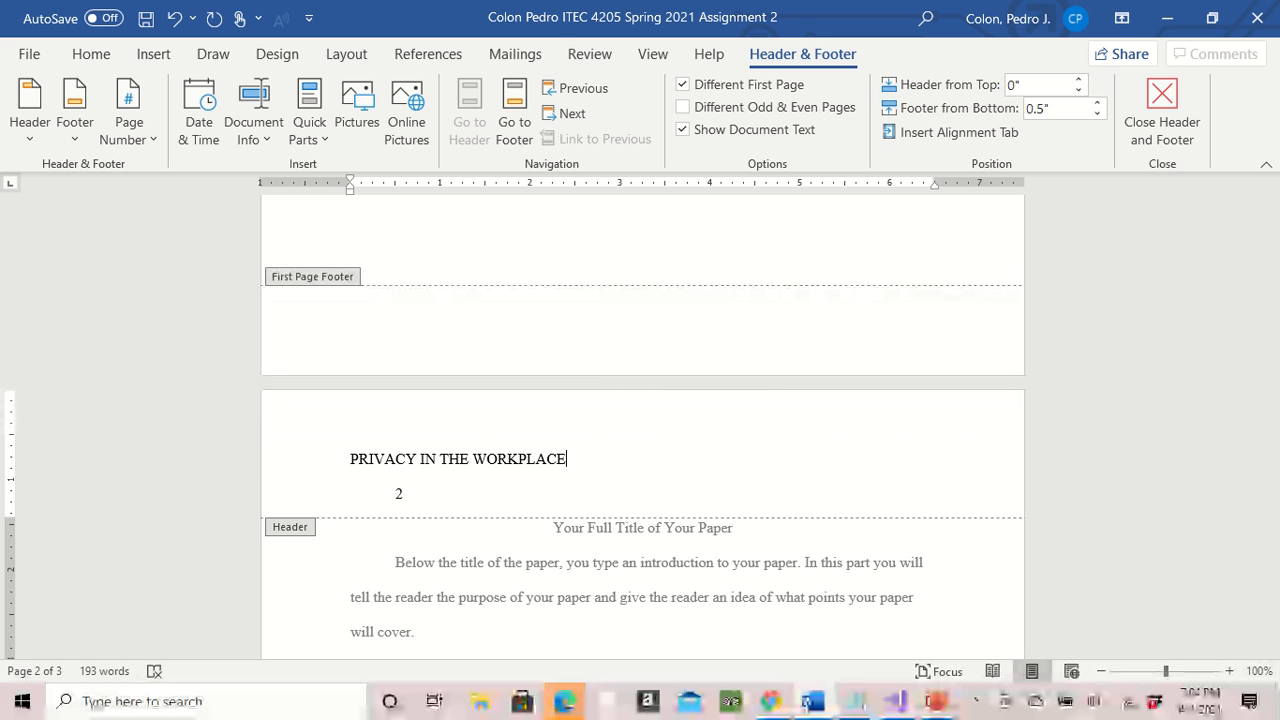
key("Delete")
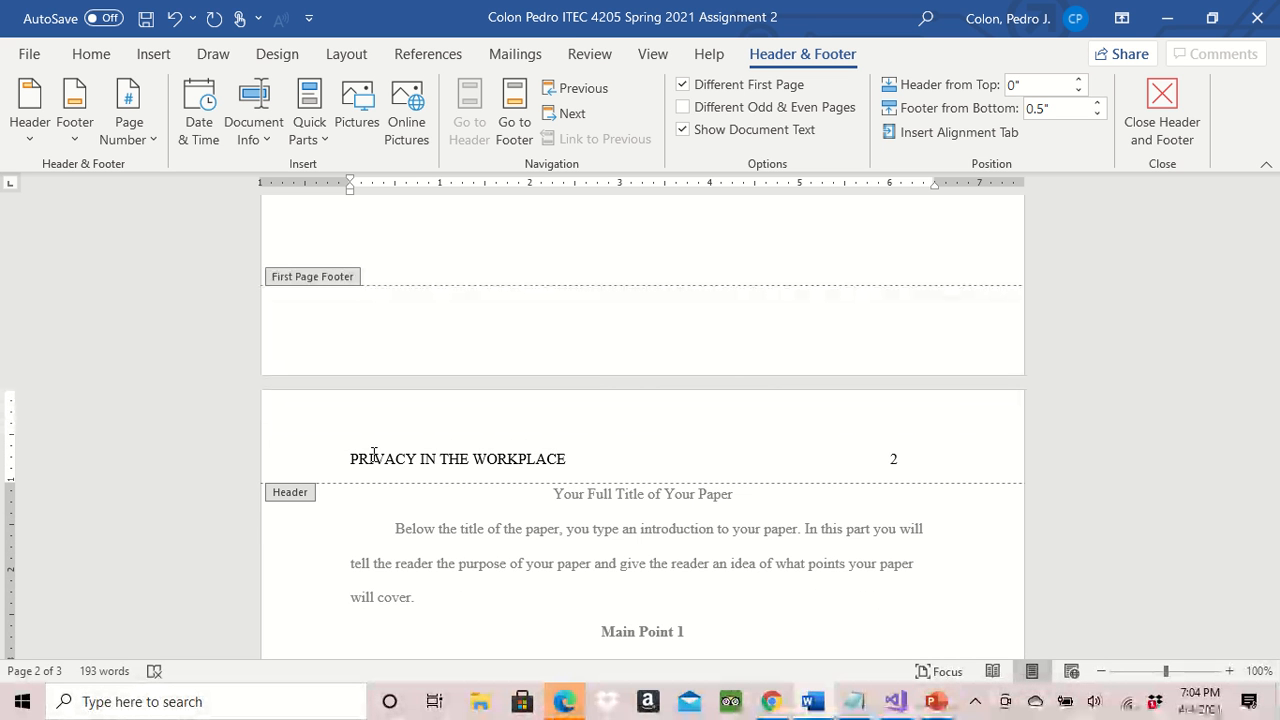
scroll(474, 430, "up", 10)
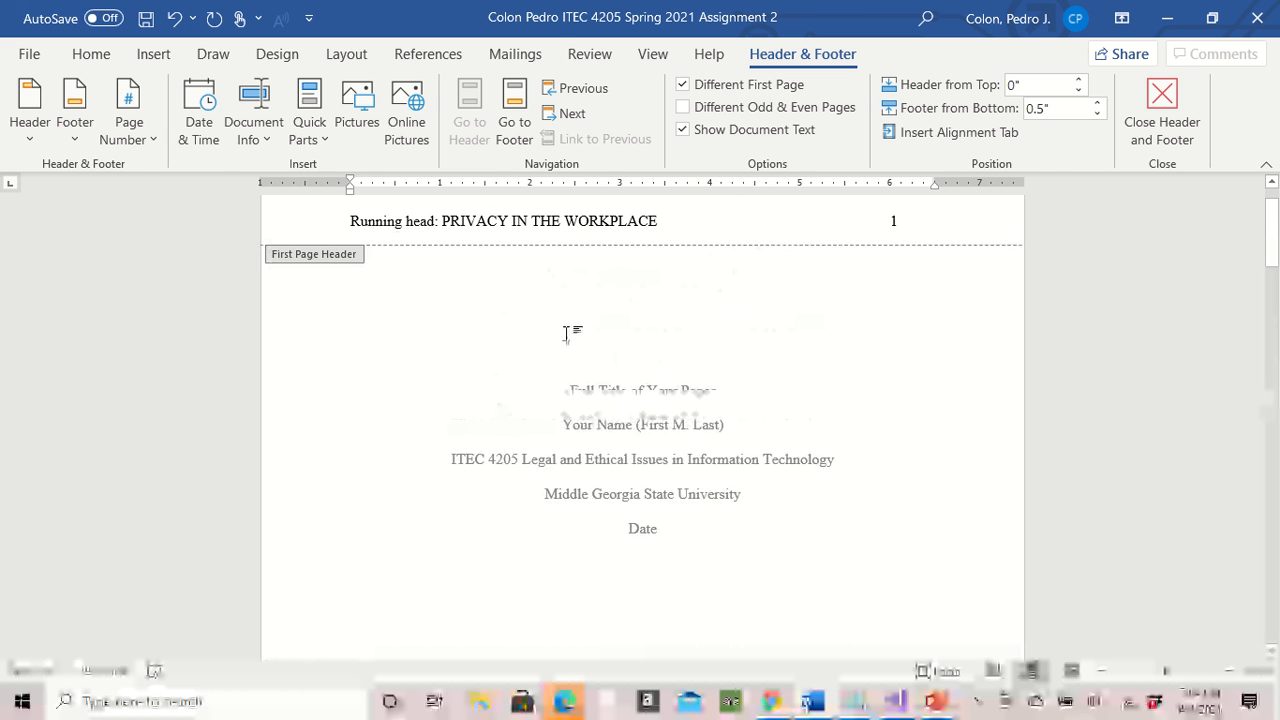
Step: Replace the title-page placeholder title with 'Privacy in the Workplace'
double_click(566, 334)
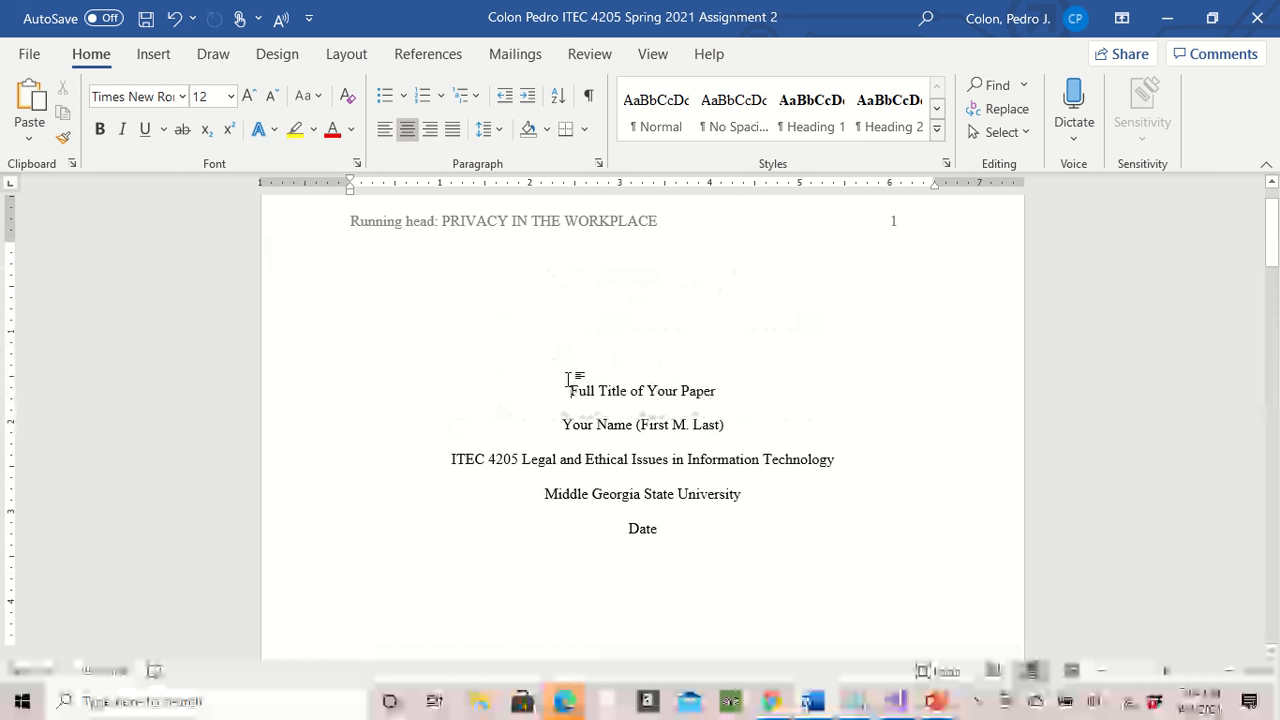
left_click_drag(573, 390, 694, 395)
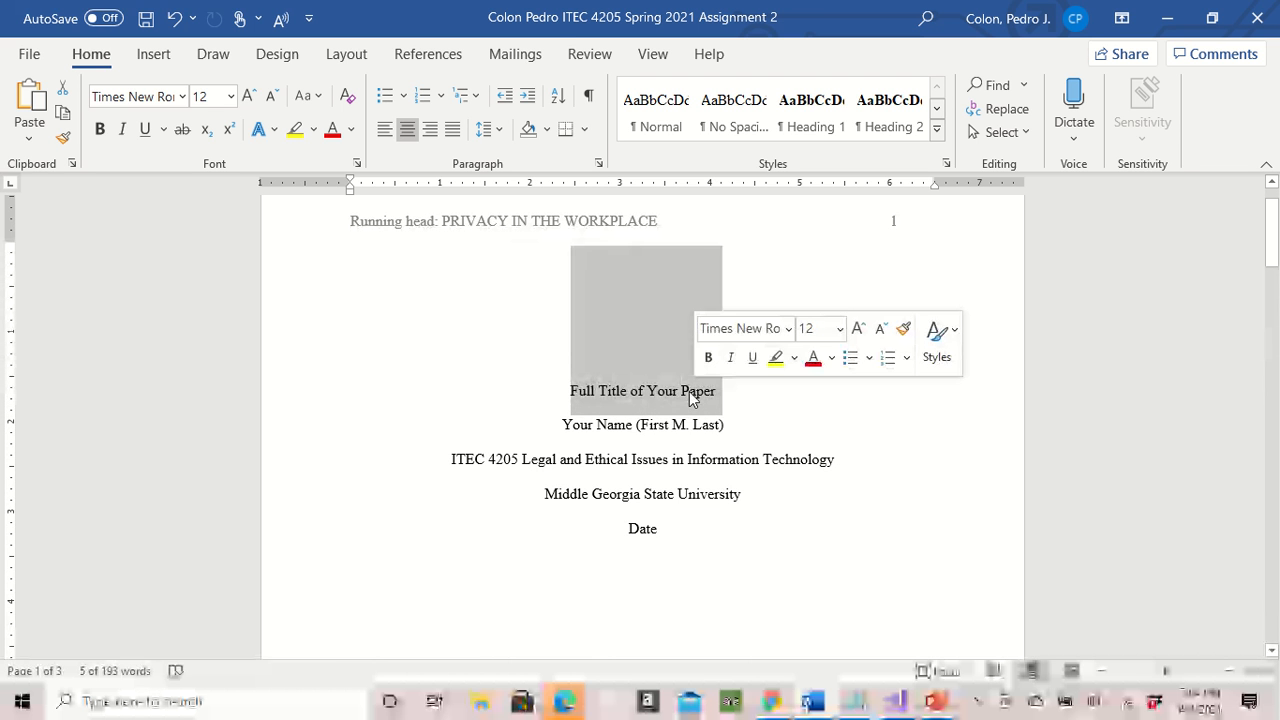
type("PRIV")
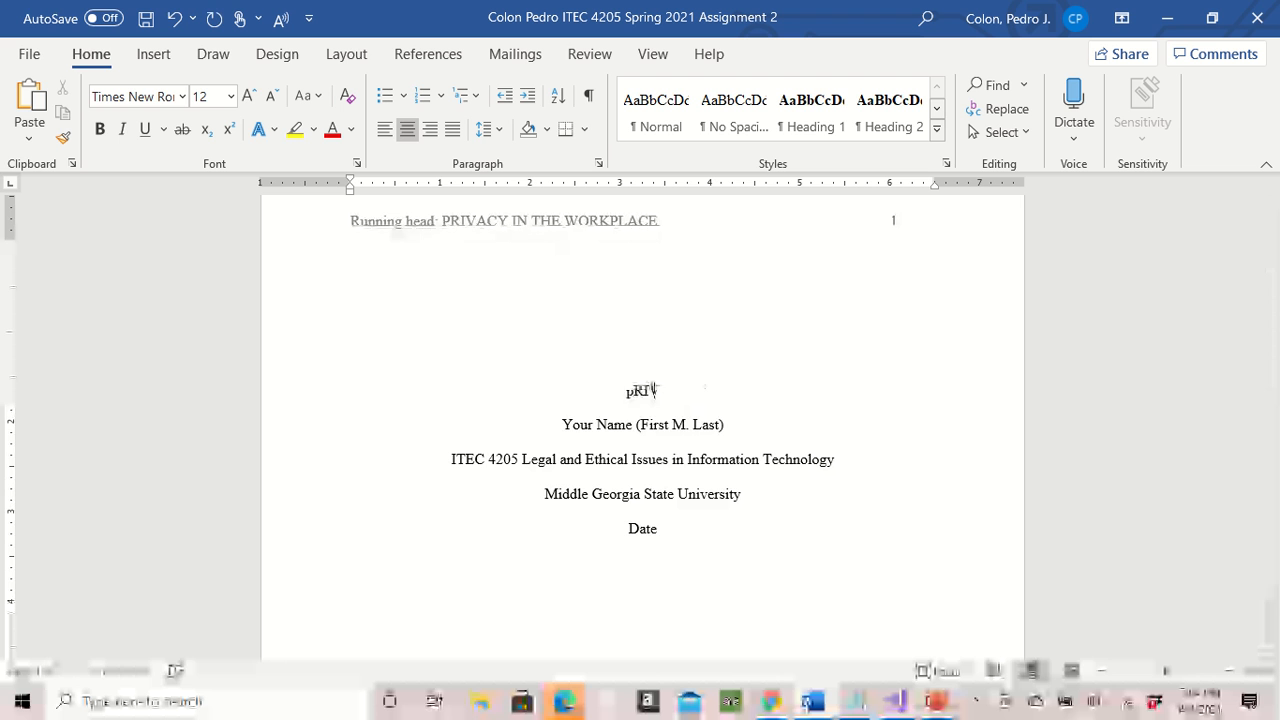
key("BackSpace")
key("BackSpace")
key("BackSpace")
key("BackSpace")
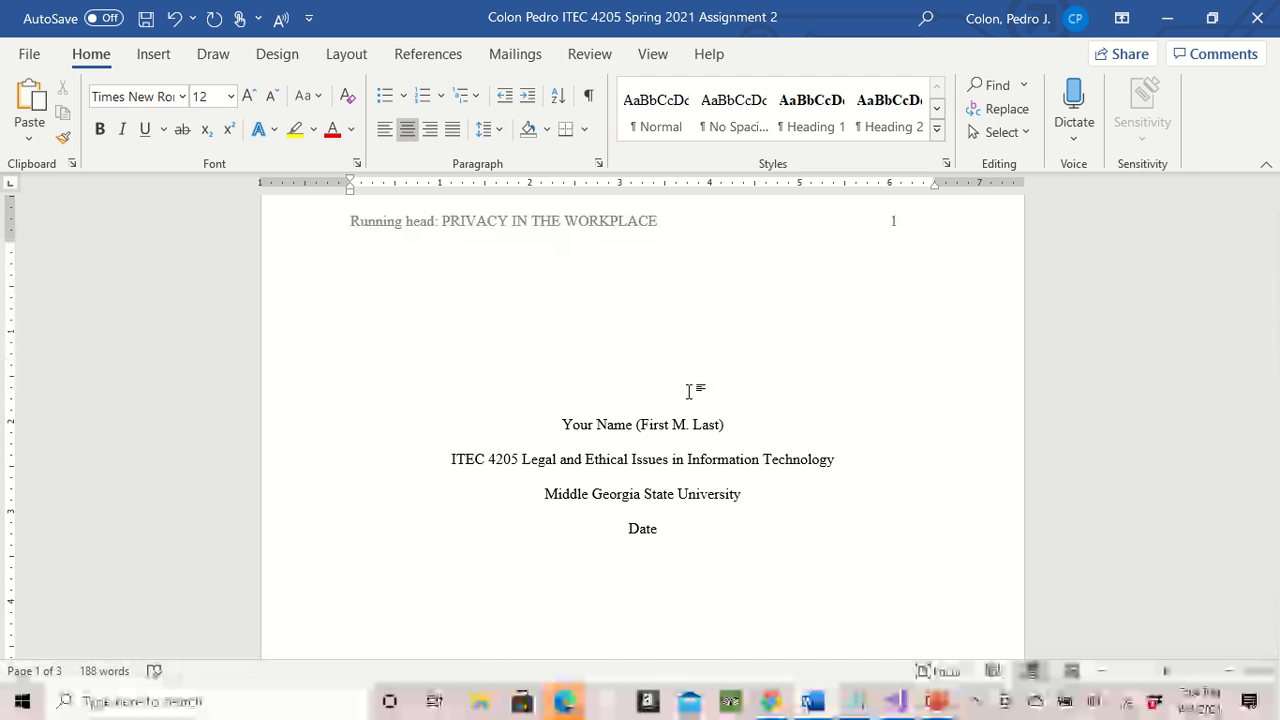
type("Pri")
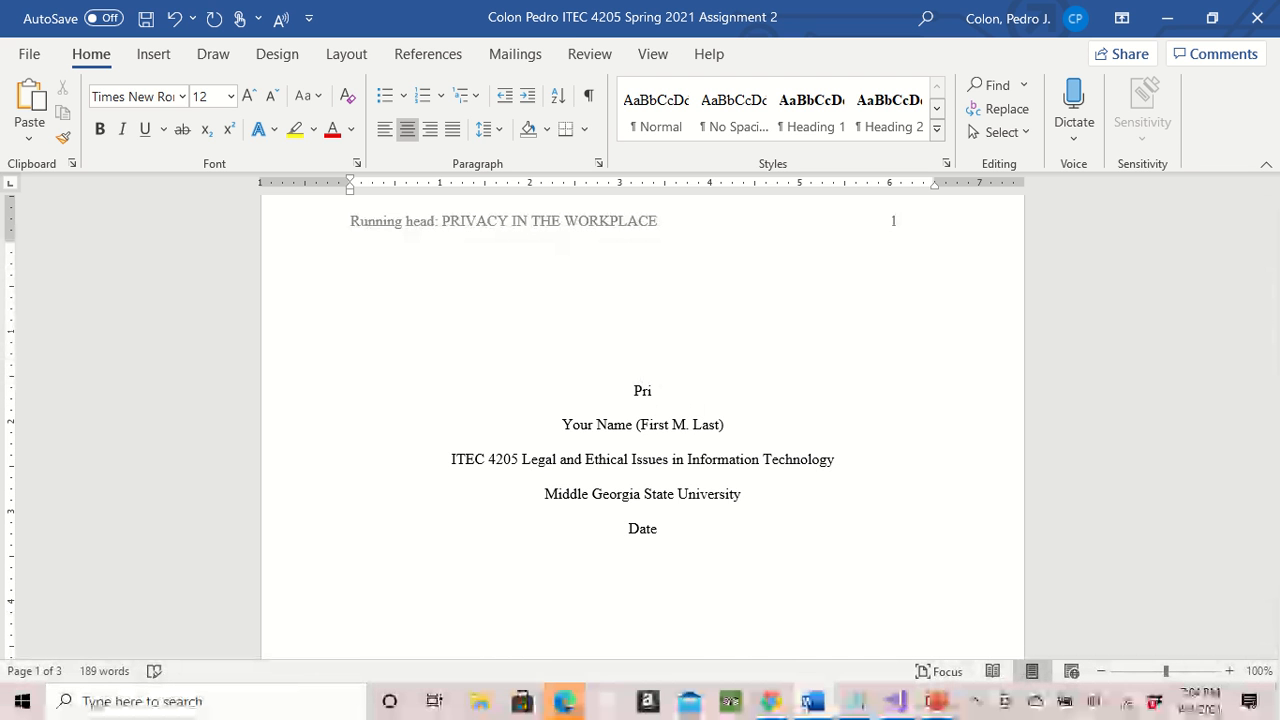
type("vacy")
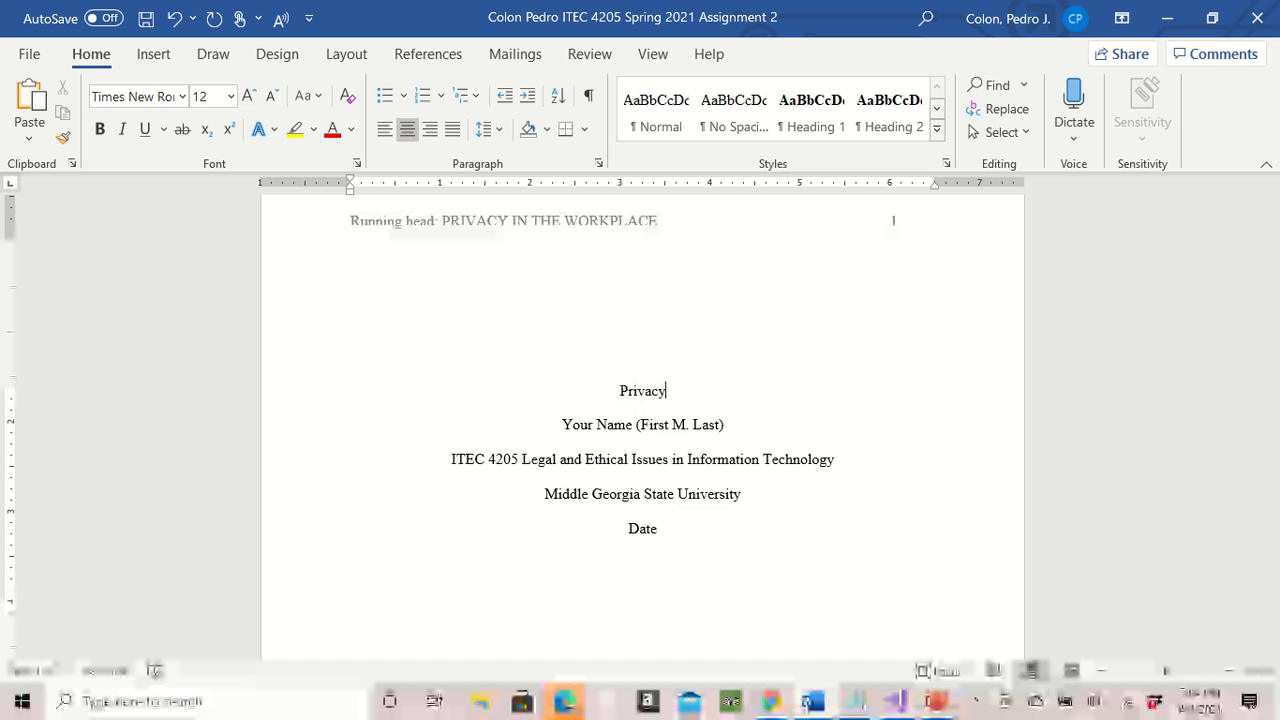
type(" in the W")
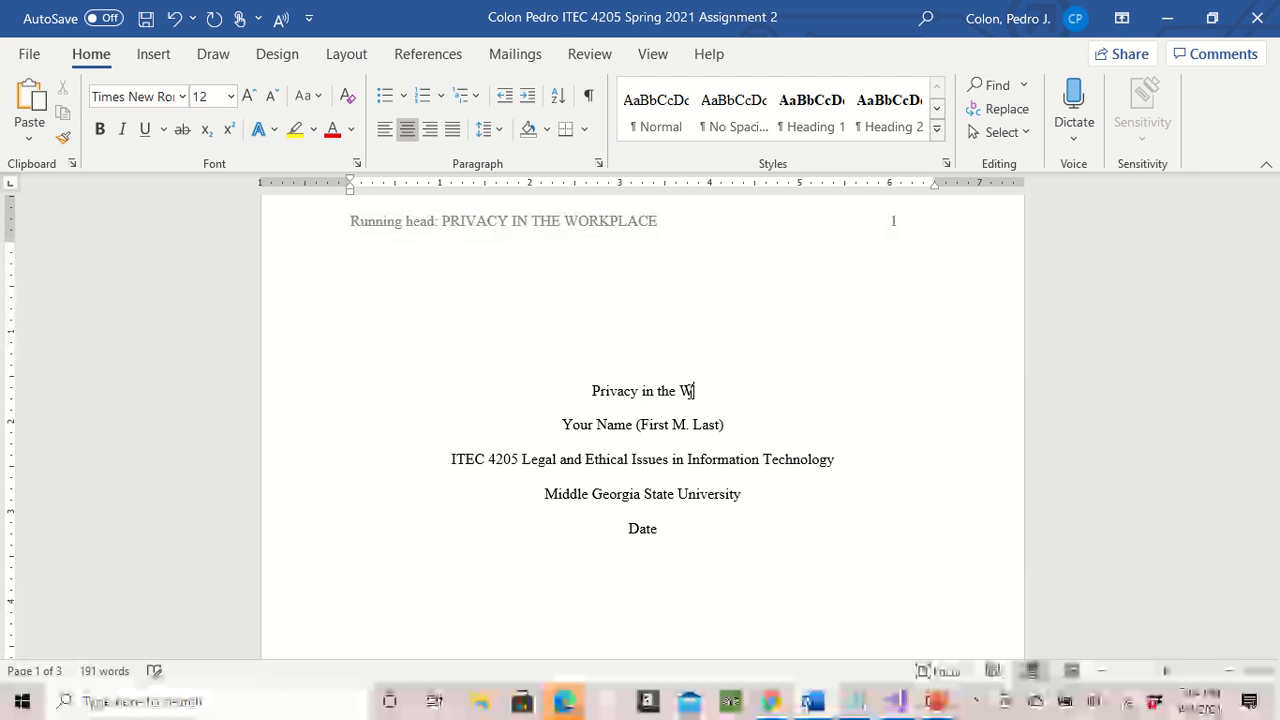
type("orkplace")
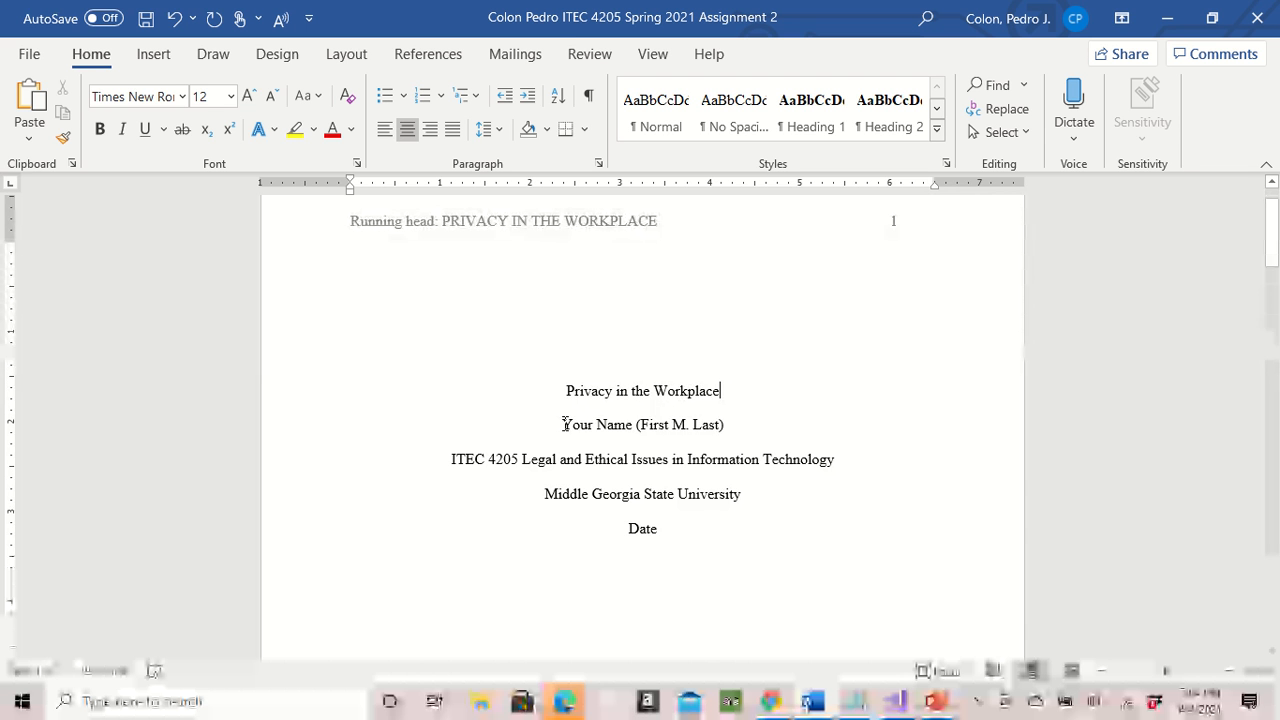
Step: Replace the name placeholder with the author's name and the Date placeholder with 'April 4 2021'
left_click_drag(565, 424, 735, 424)
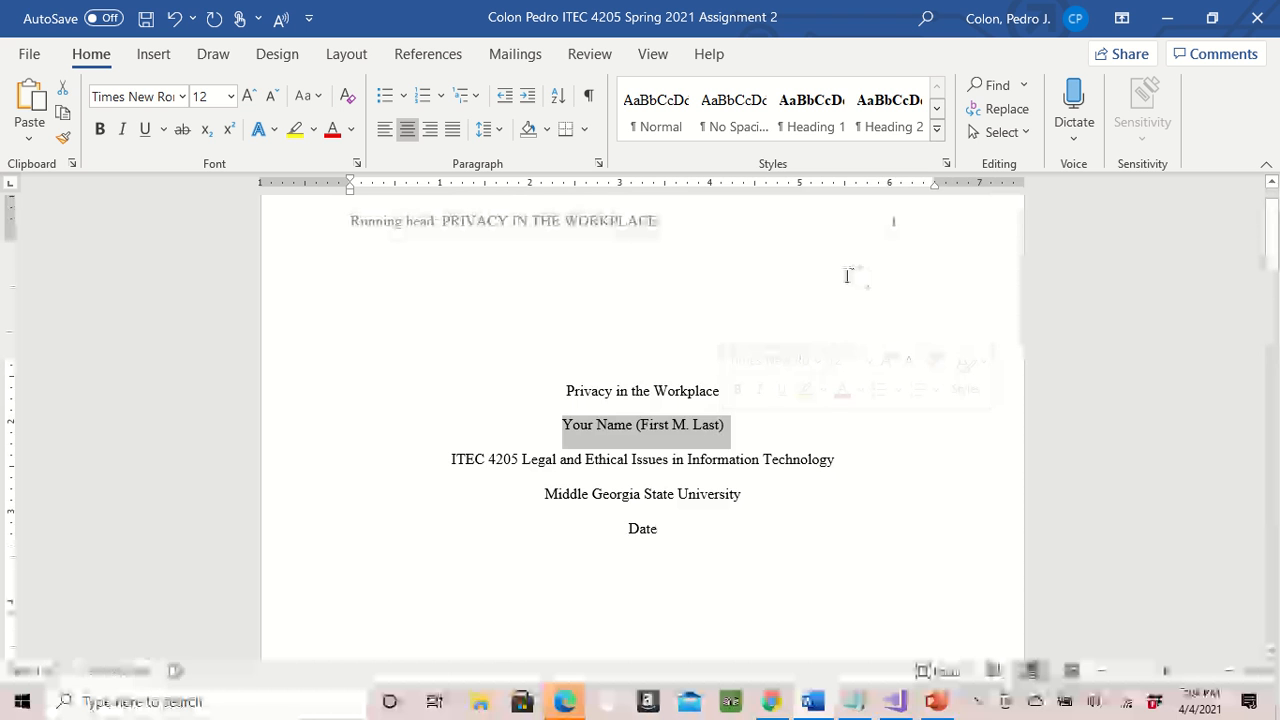
type("Pe")
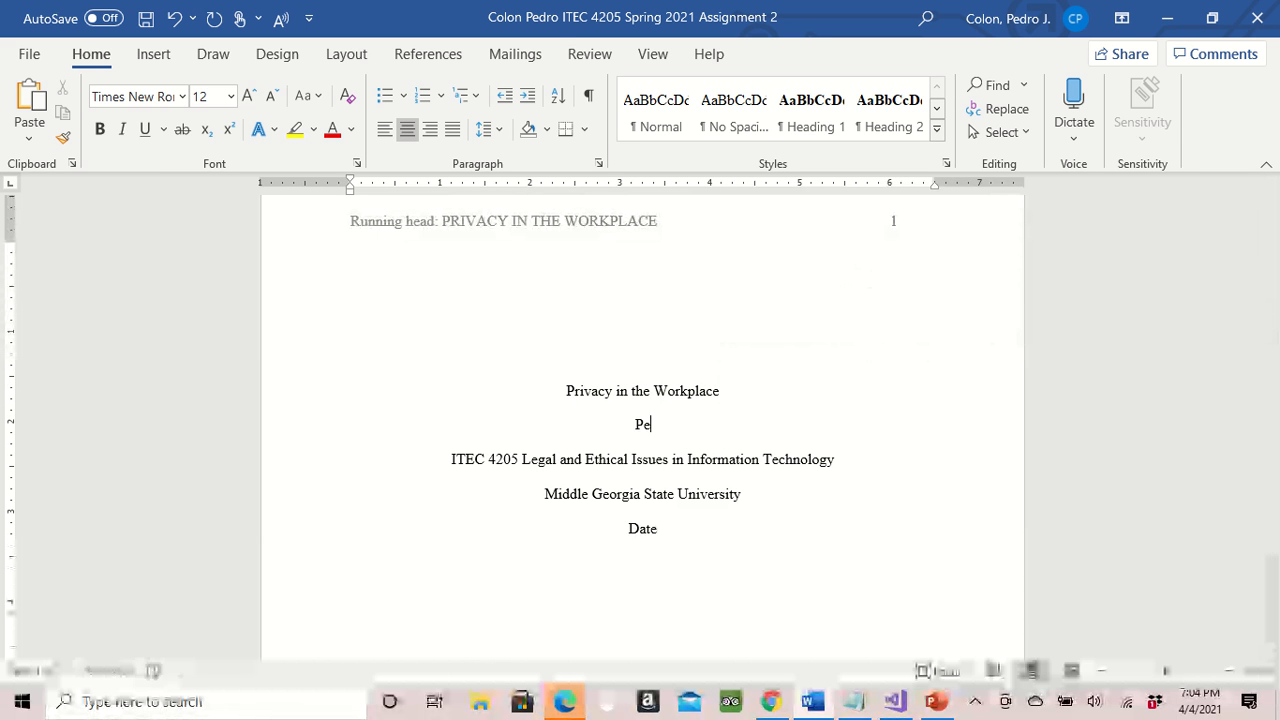
type("dro J. C")
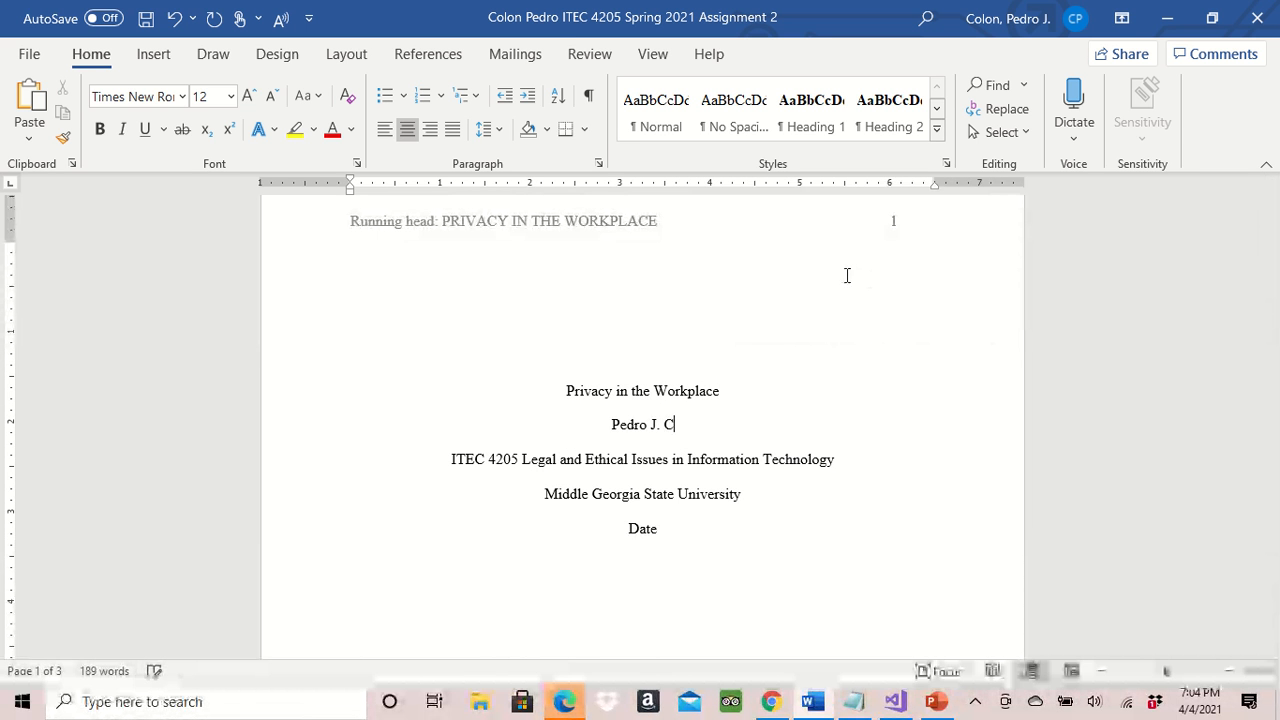
type("ol")
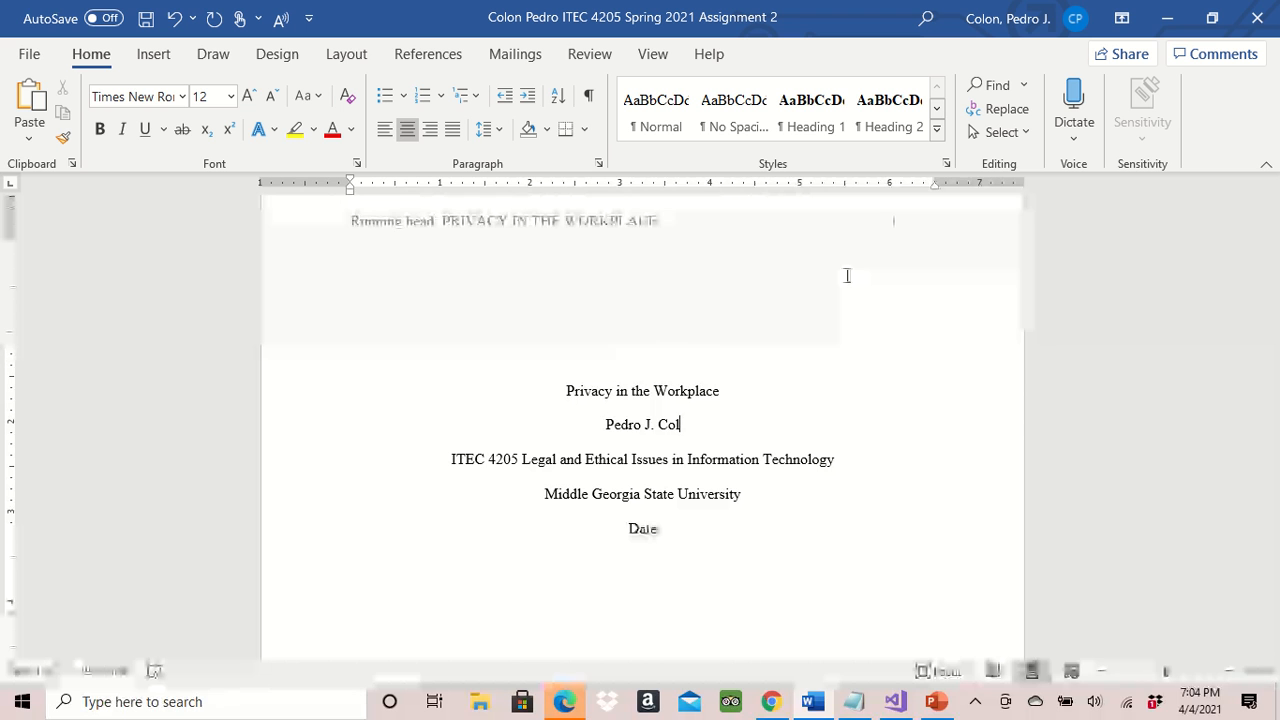
type("o")
type("n")
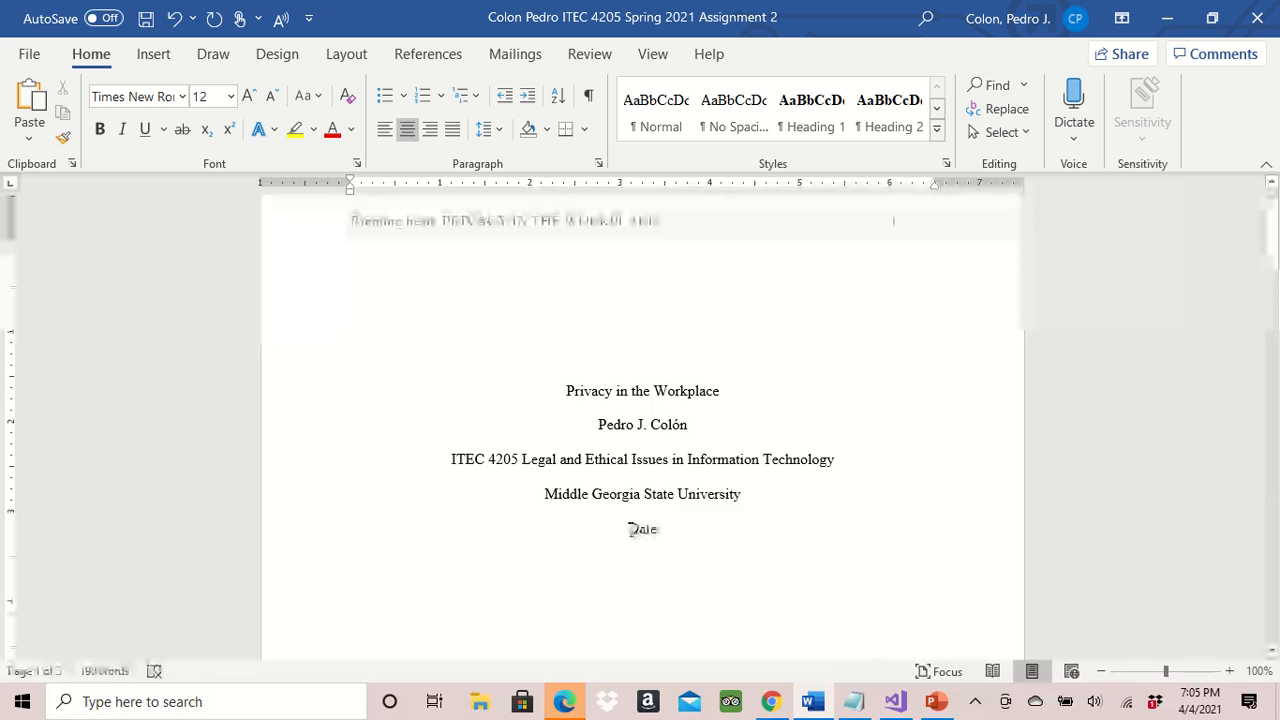
double_click(640, 529)
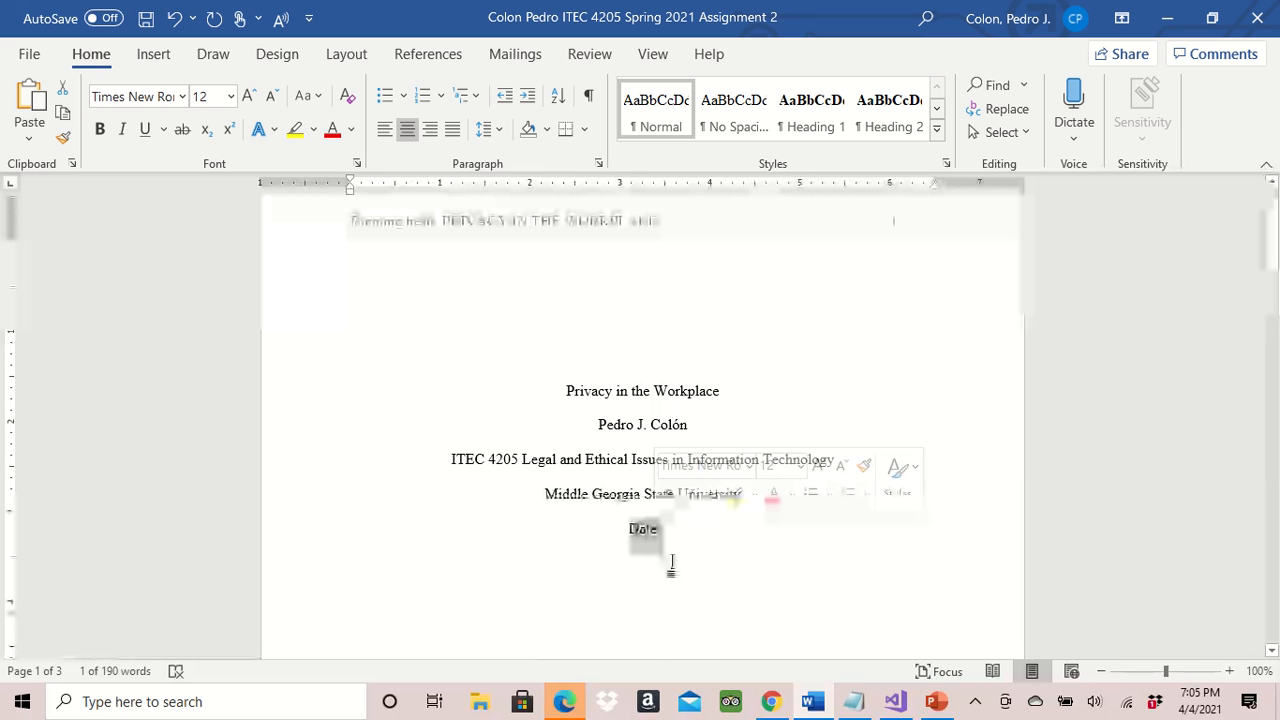
type("April")
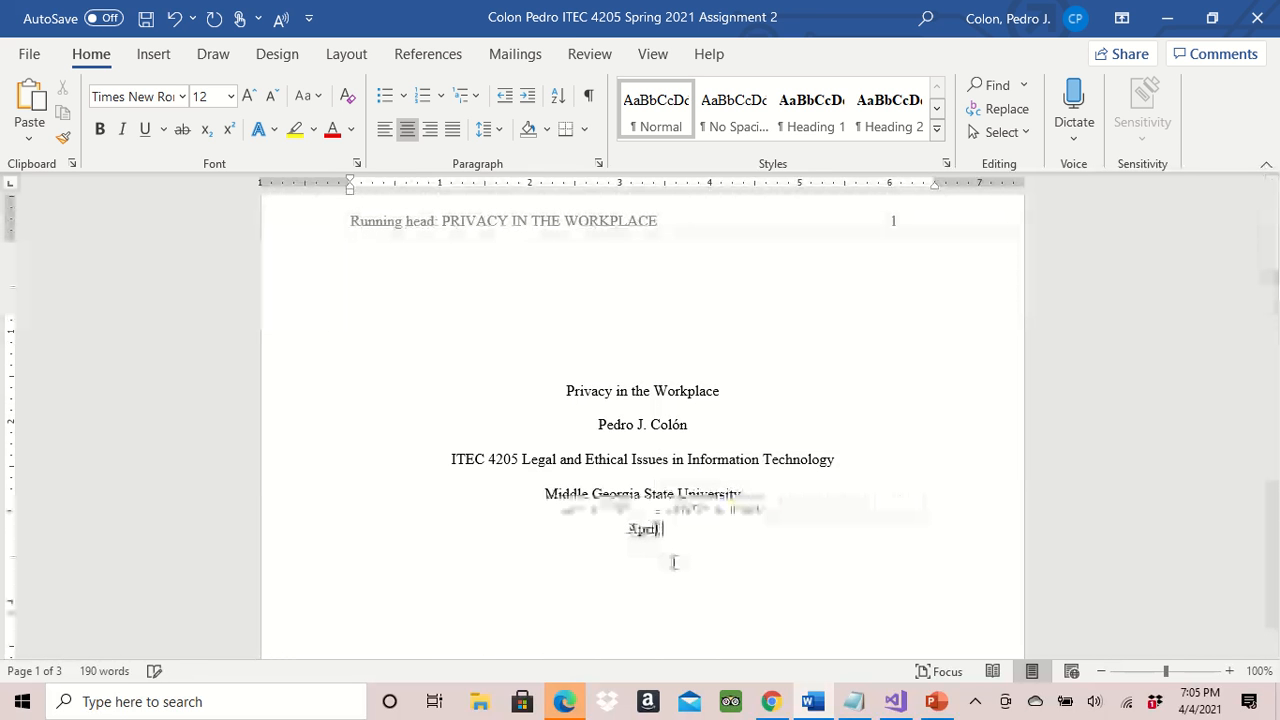
type(" 4")
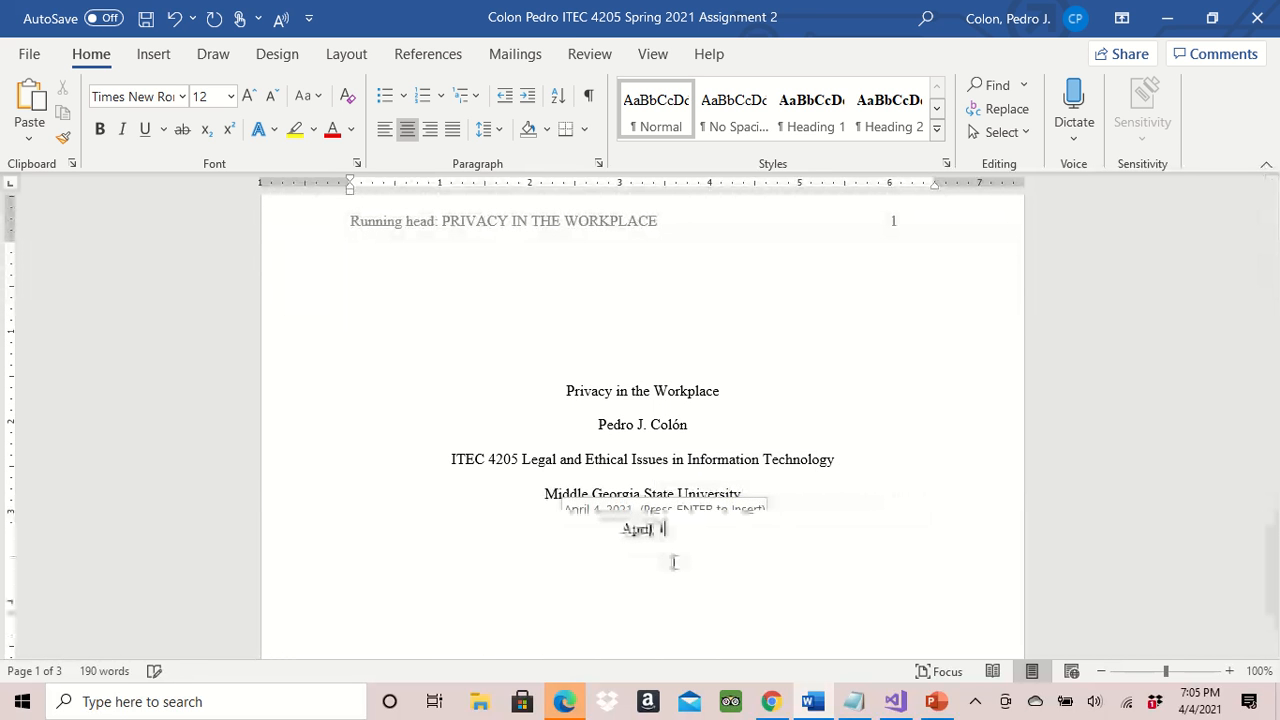
type(" 2021")
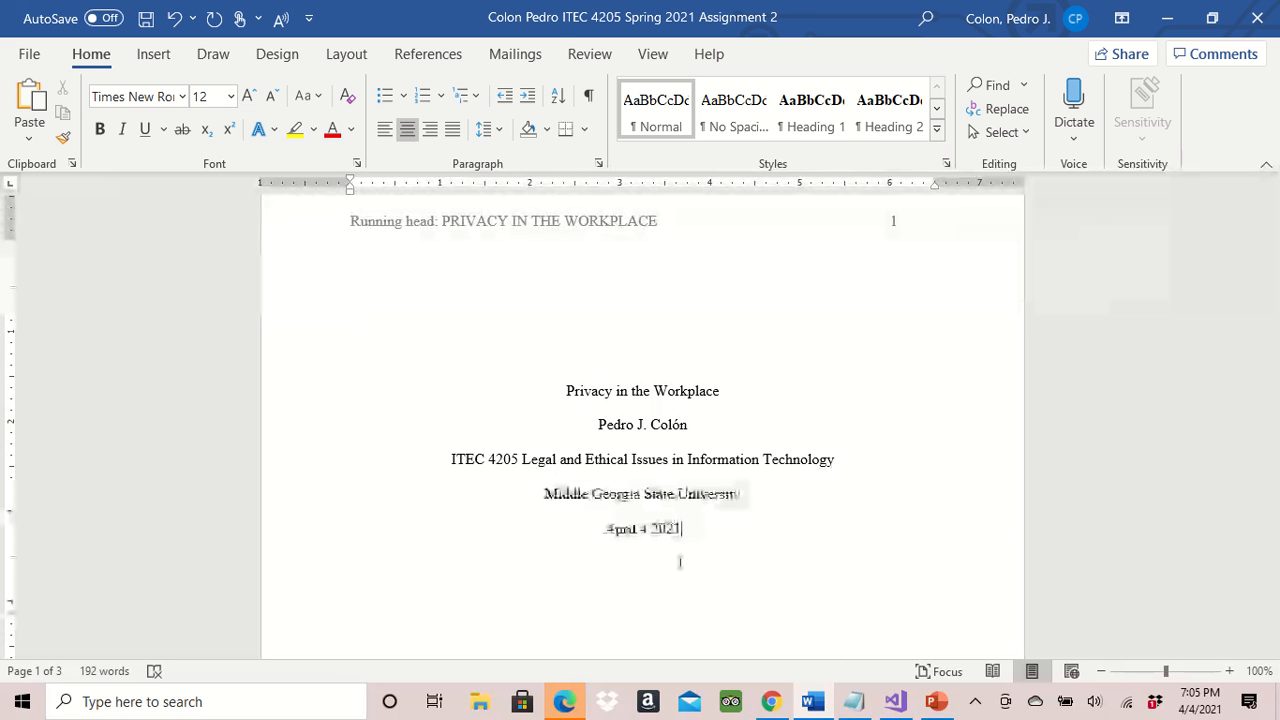
Step: Delete page 2's placeholder title and type 'Privacy in the Workplace' in its place
left_click(789, 583)
scroll(789, 584, "down", 1)
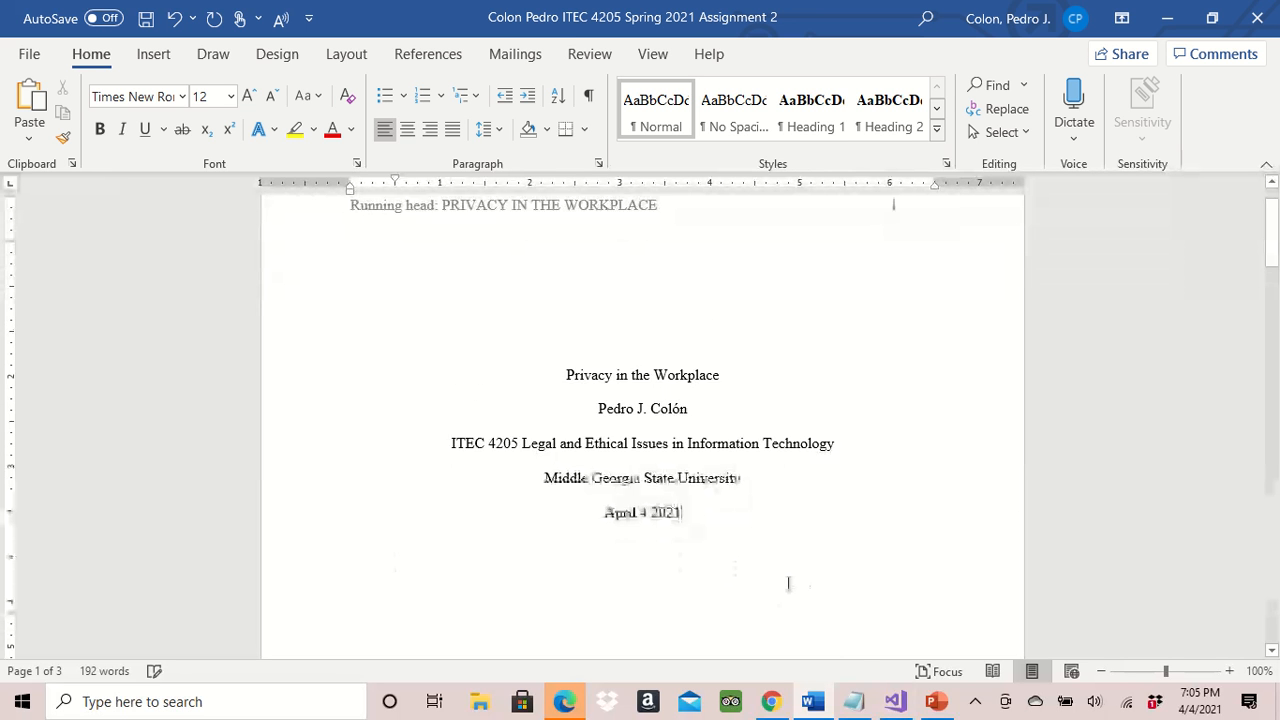
scroll(785, 582, "down", 8)
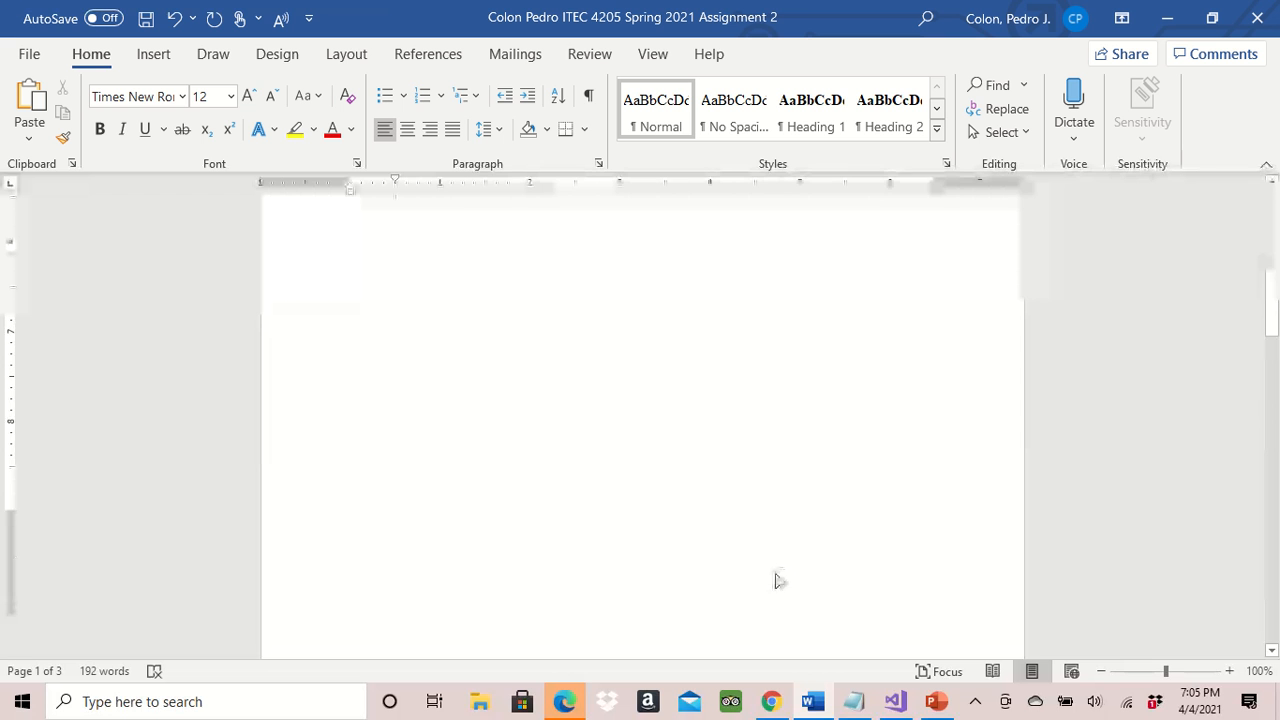
scroll(779, 580, "down", 4)
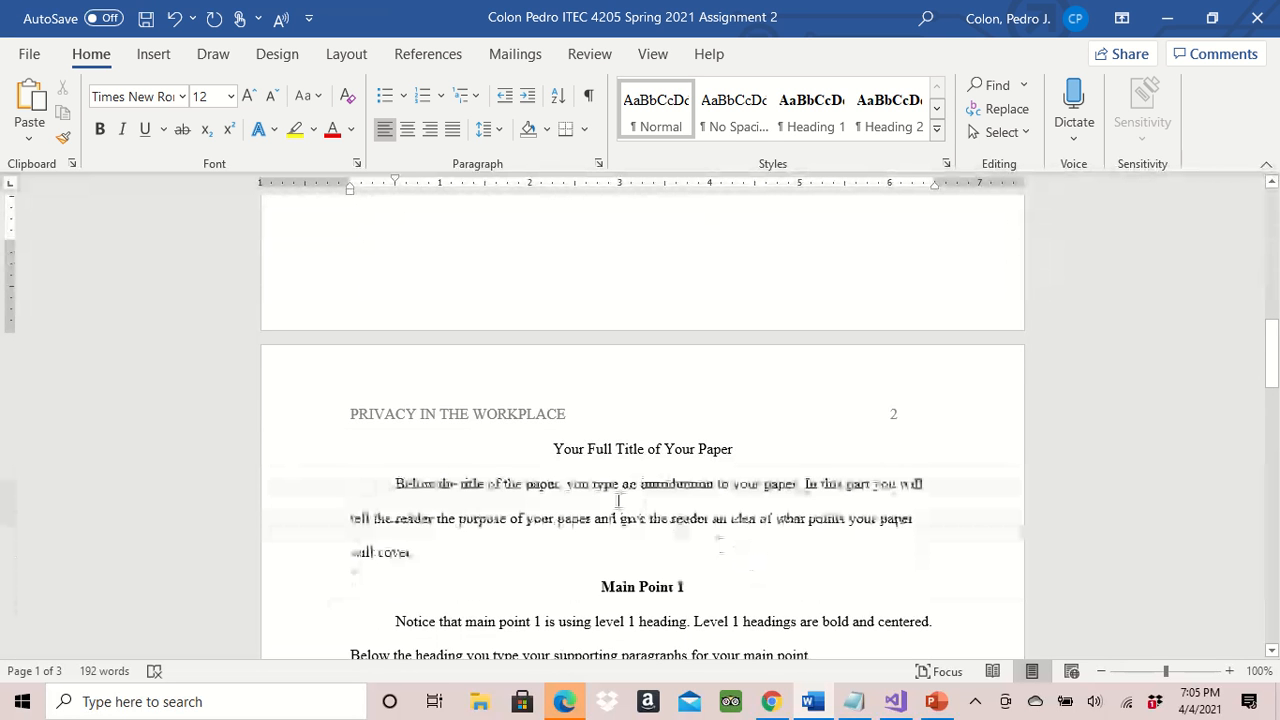
scroll(640, 470, "down", 1)
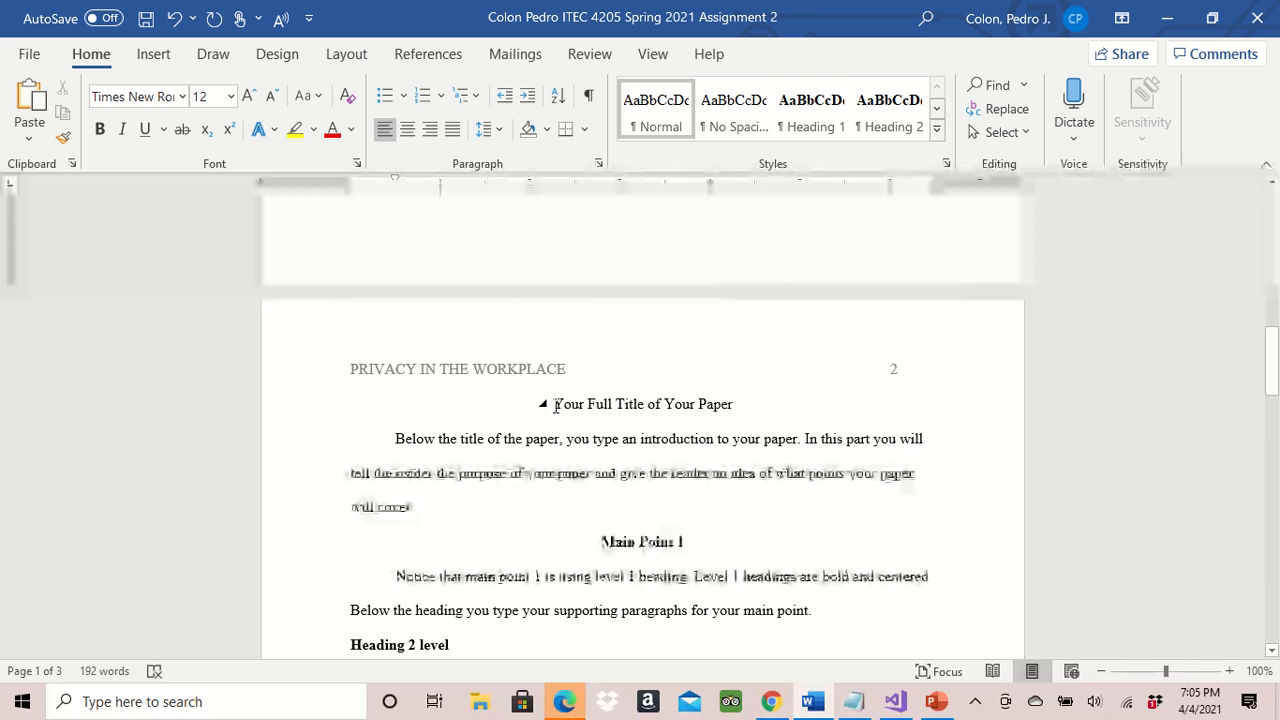
double_click(556, 405)
left_click_drag(588, 405, 726, 415)
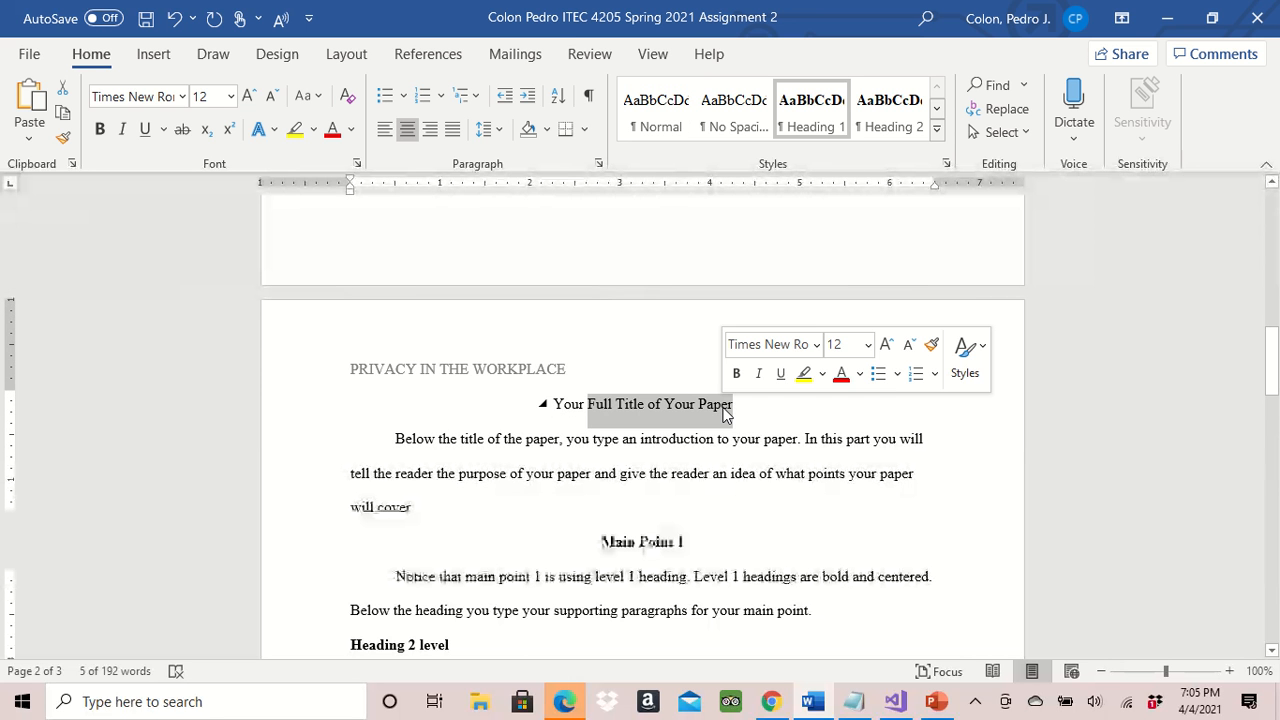
key("BackSpace")
key("BackSpace")
key("BackSpace")
key("BackSpace")
key("BackSpace")
key("BackSpace")
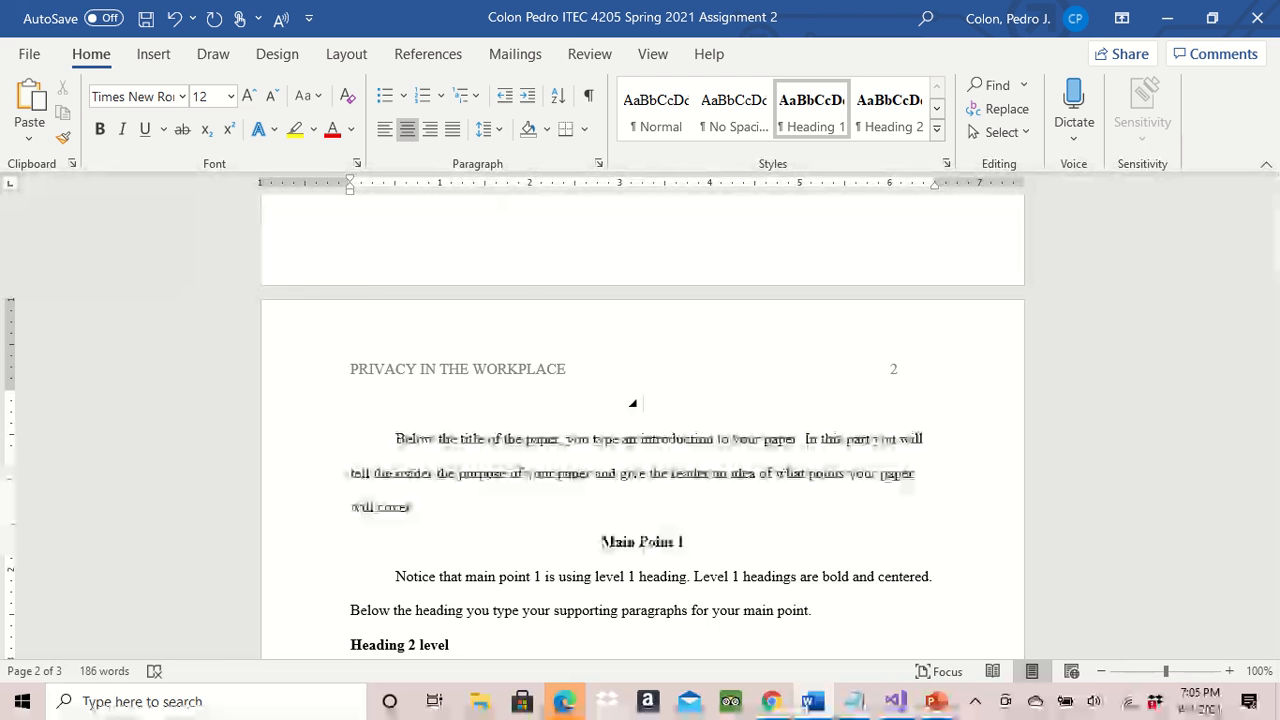
type("Pi")
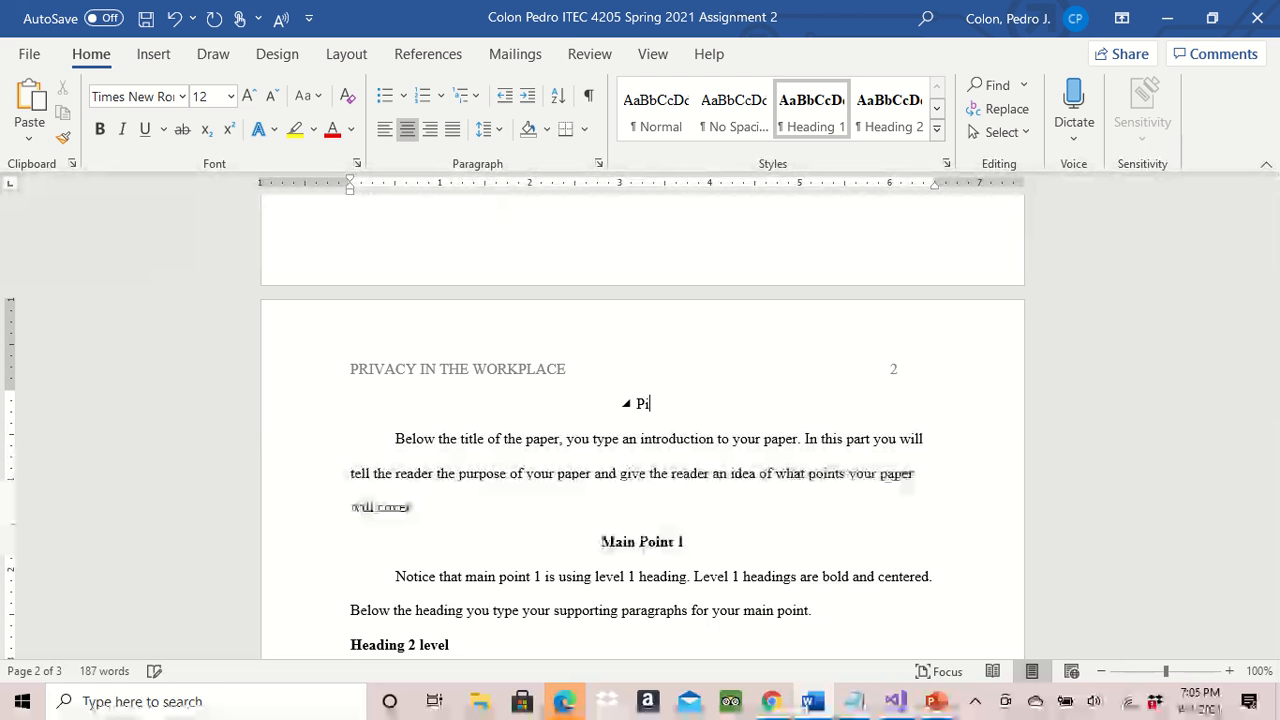
type("ivac")
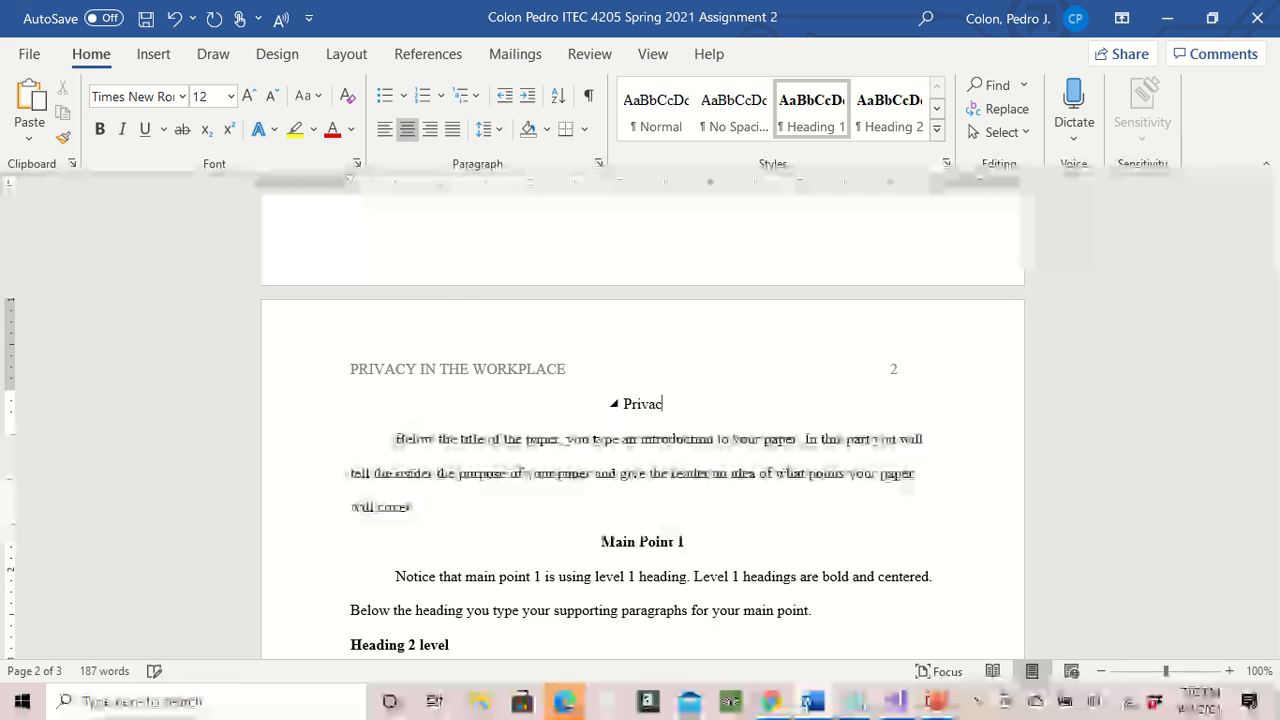
type("y in the ")
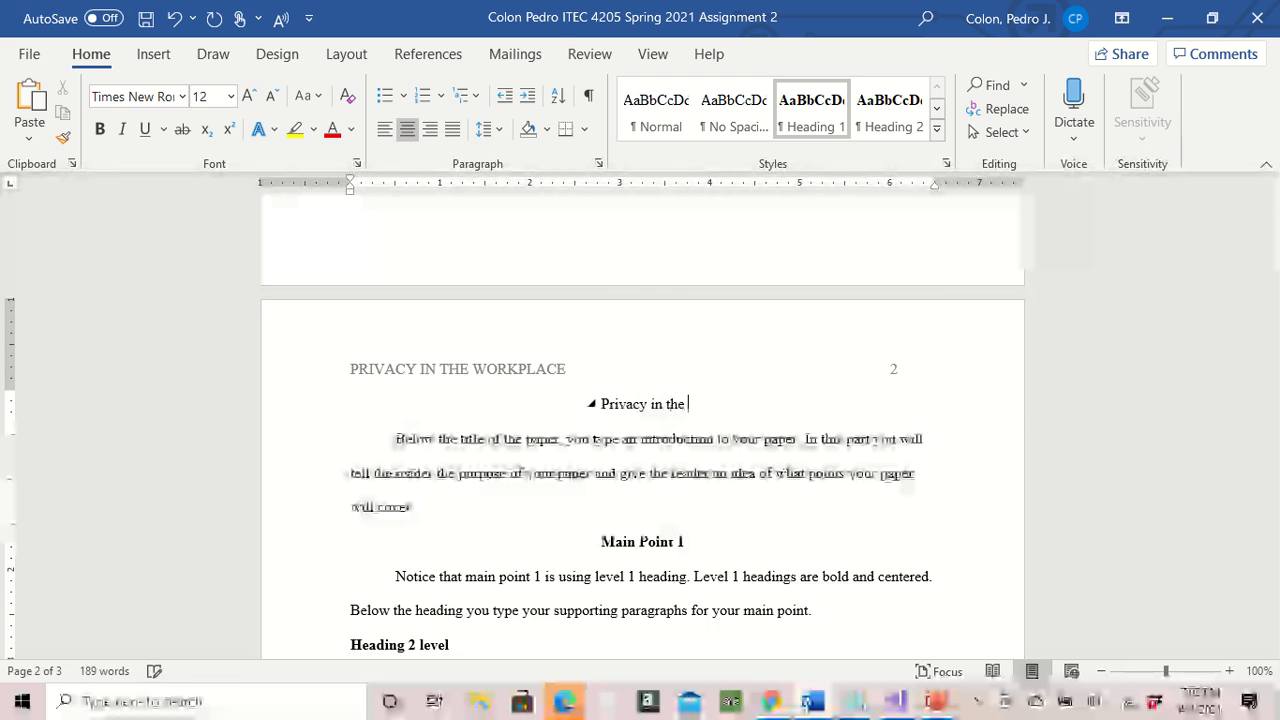
type("Workp")
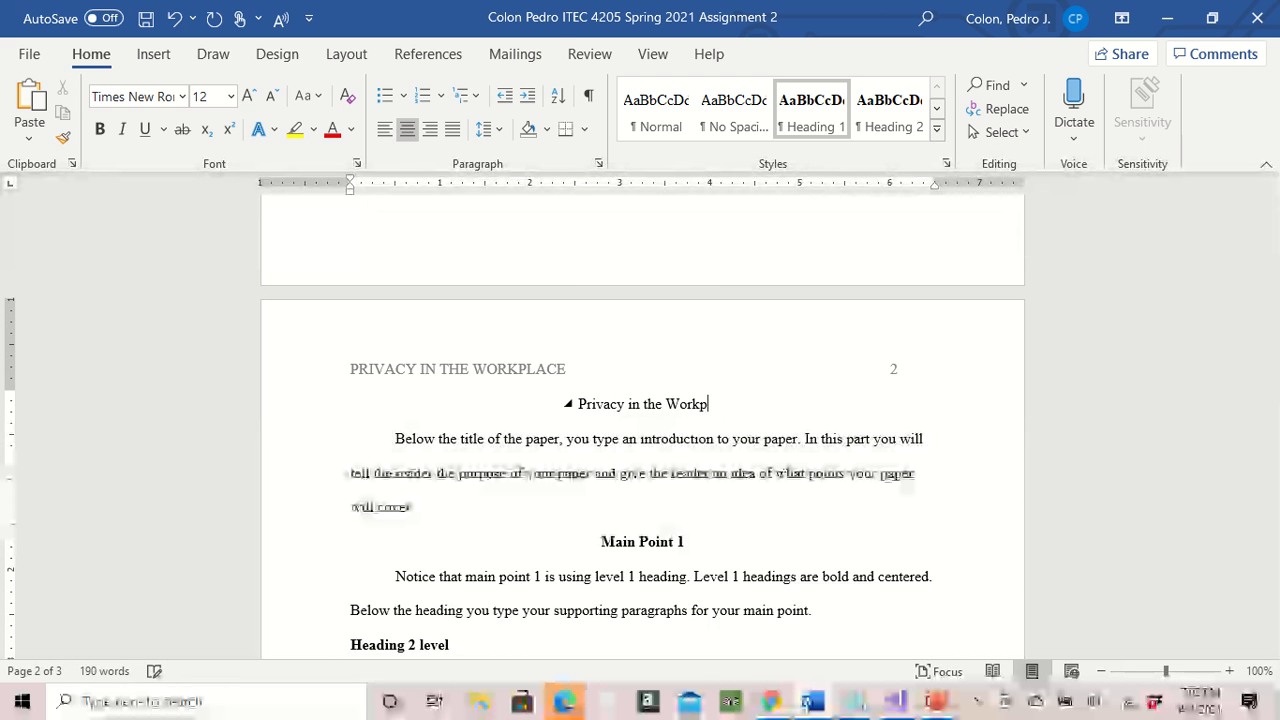
type("lace")
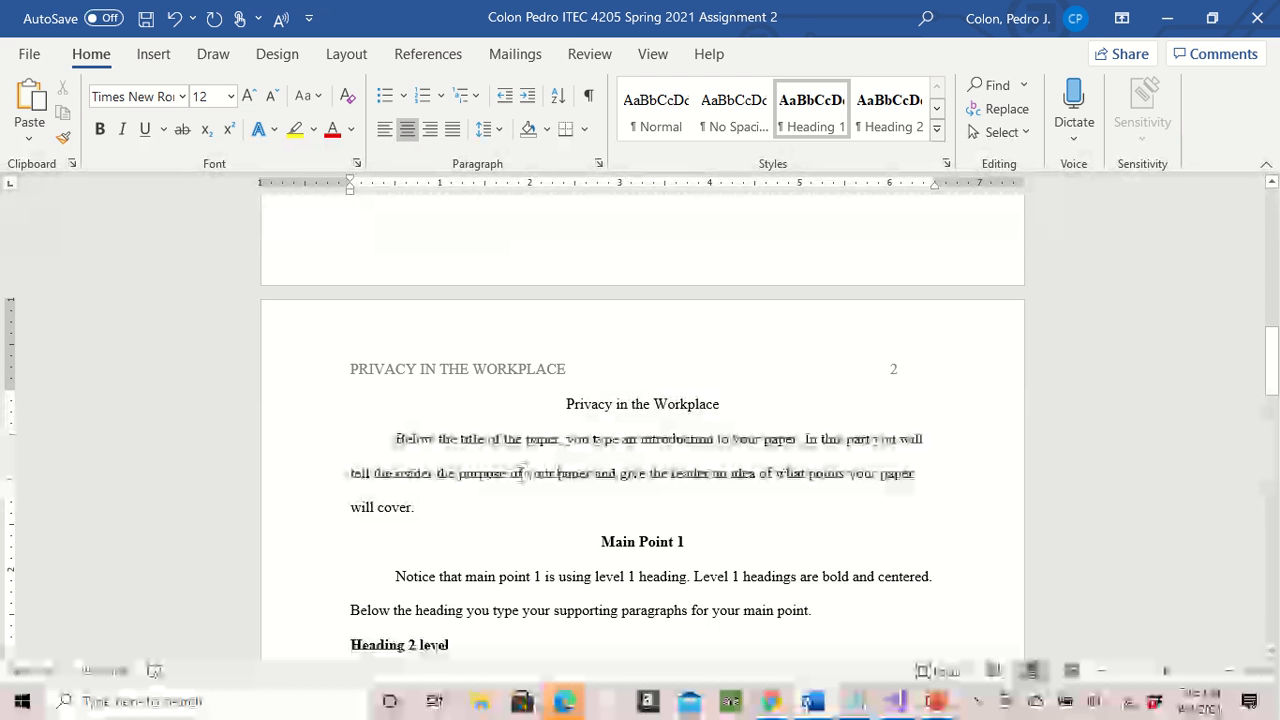
Step: Overwrite the placeholder introduction with 'People consider privacy to be important. In this paper, I will cover the following.'
mouse_move(393, 443)
left_mouse_down()
mouse_move(420, 443)
mouse_move(449, 503)
mouse_move(355, 470)
mouse_move(395, 440)
mouse_move(404, 466)
left_mouse_up()
left_click(452, 503)
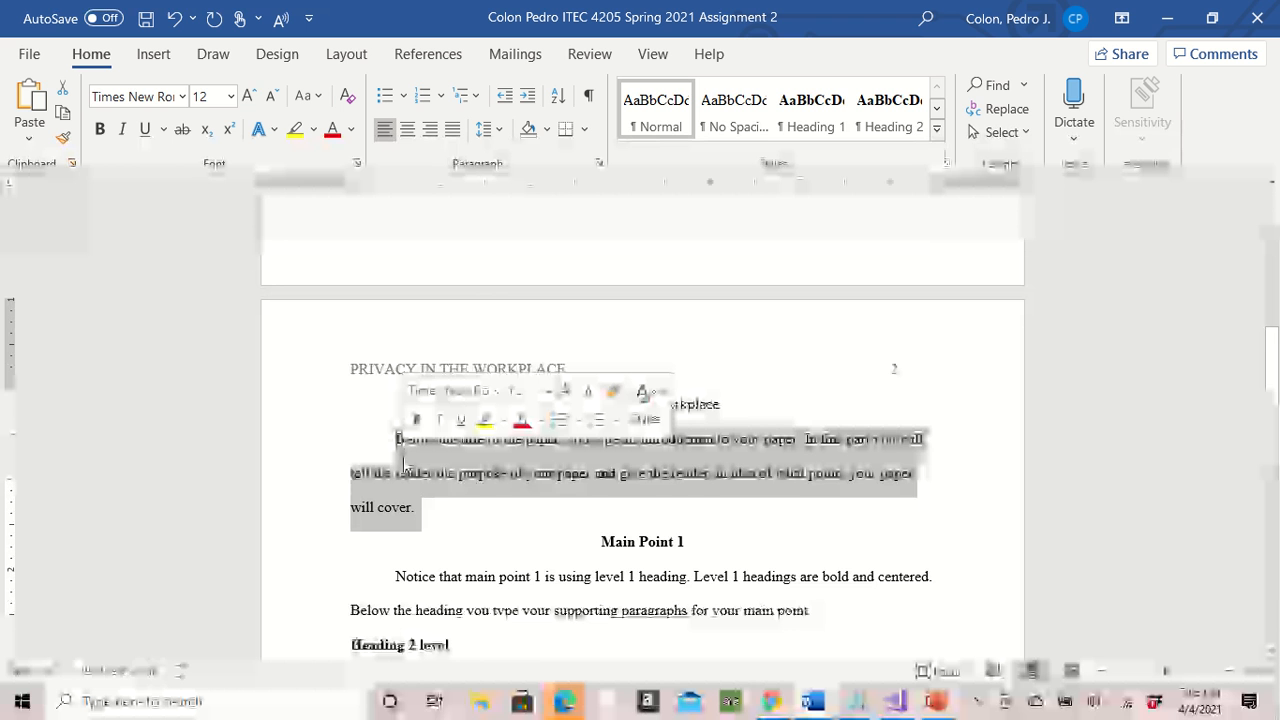
type("Ped")
type("ple")
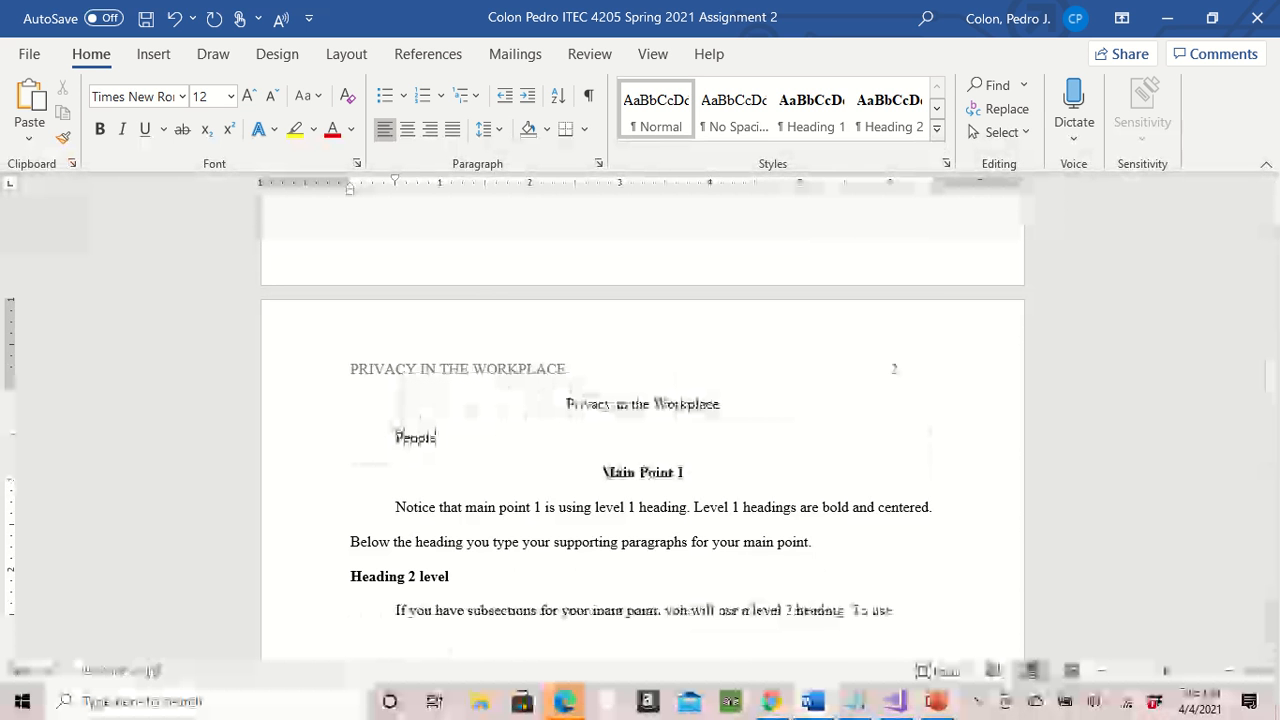
type(" ofnsider ")
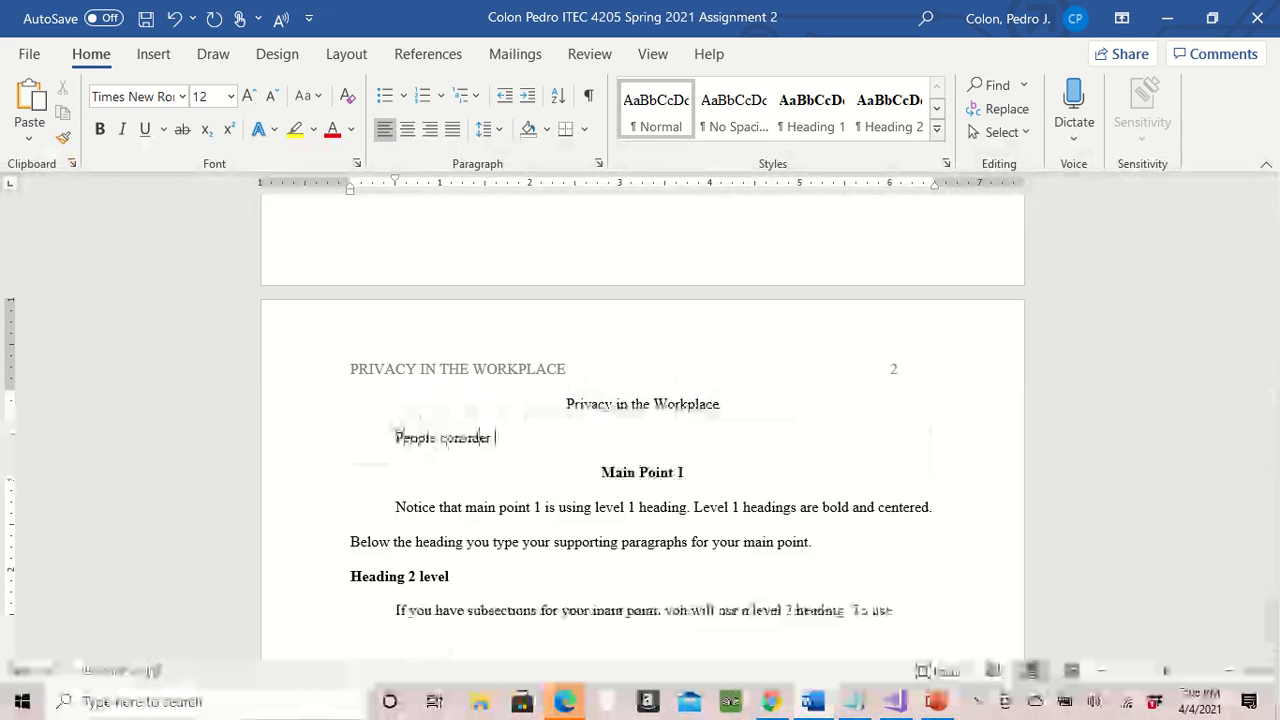
type("priva")
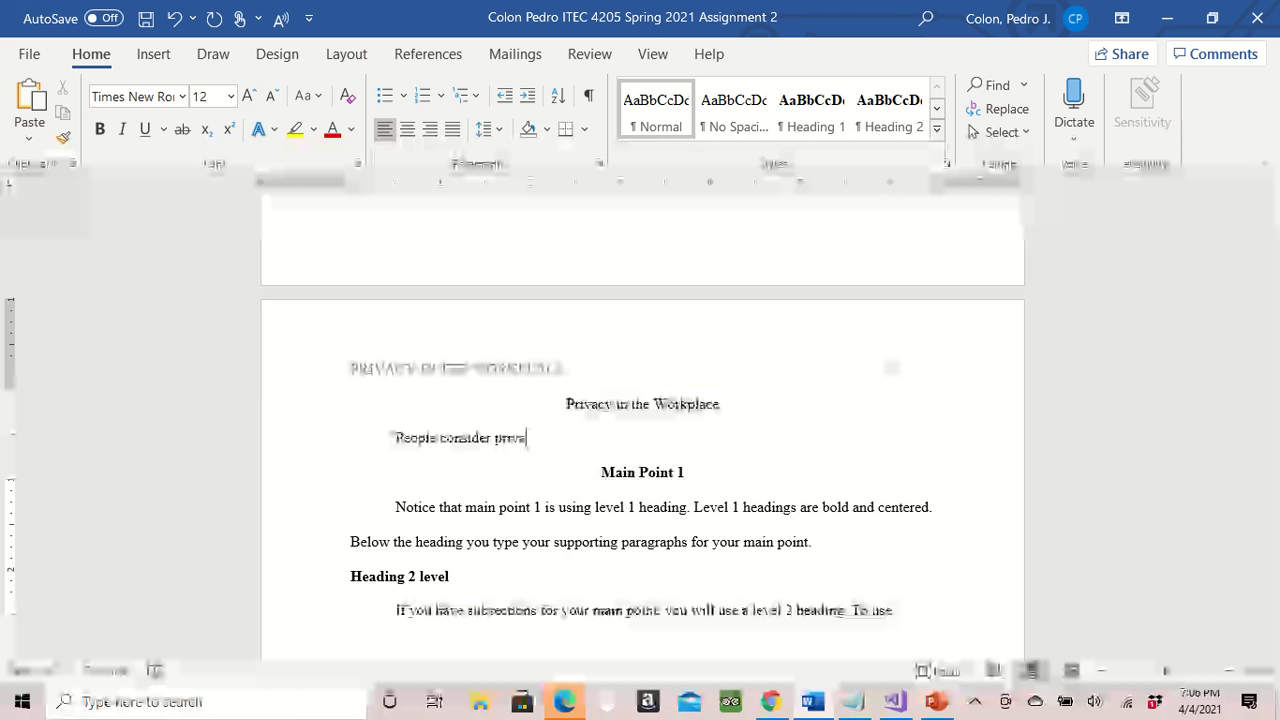
type("cy to b")
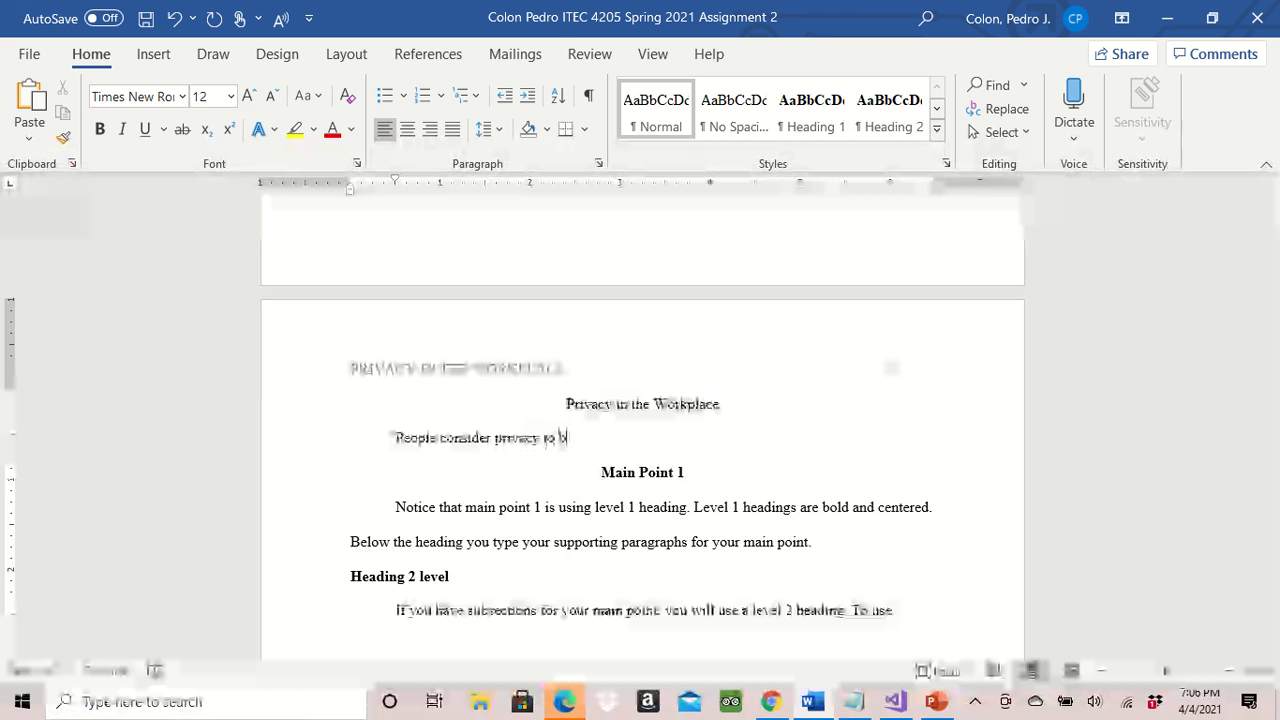
type("e impo")
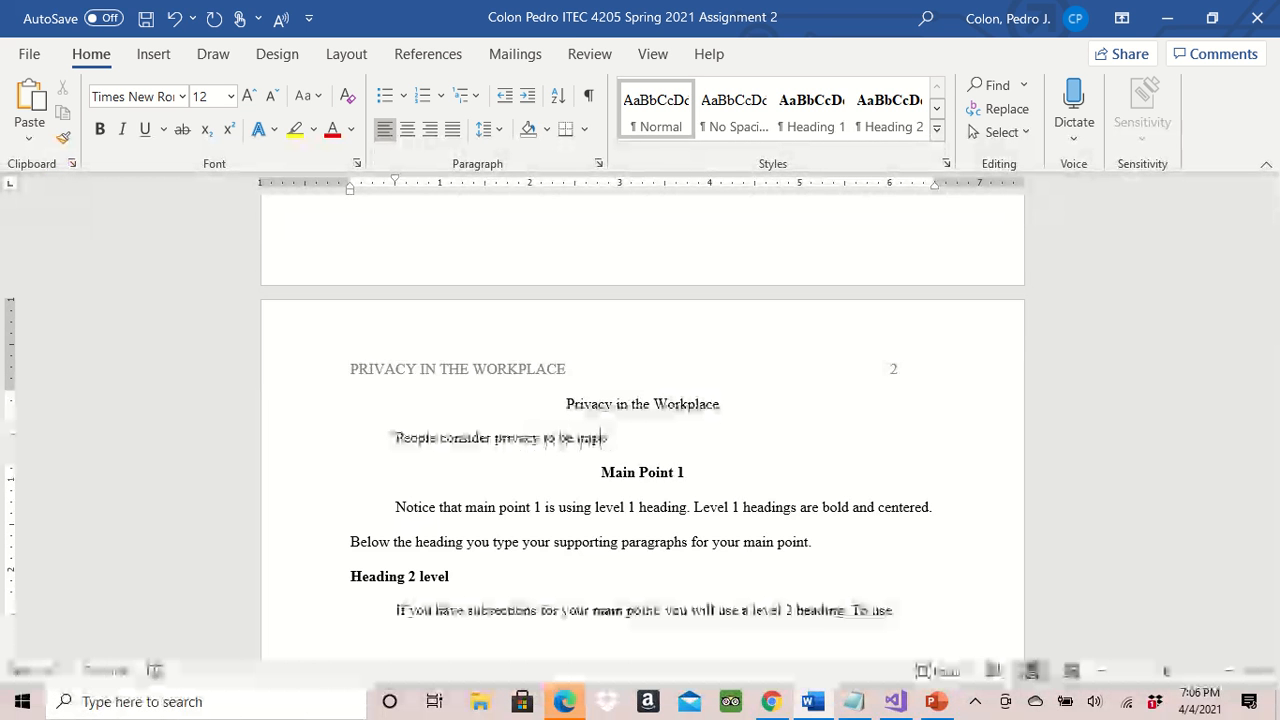
type("rtant")
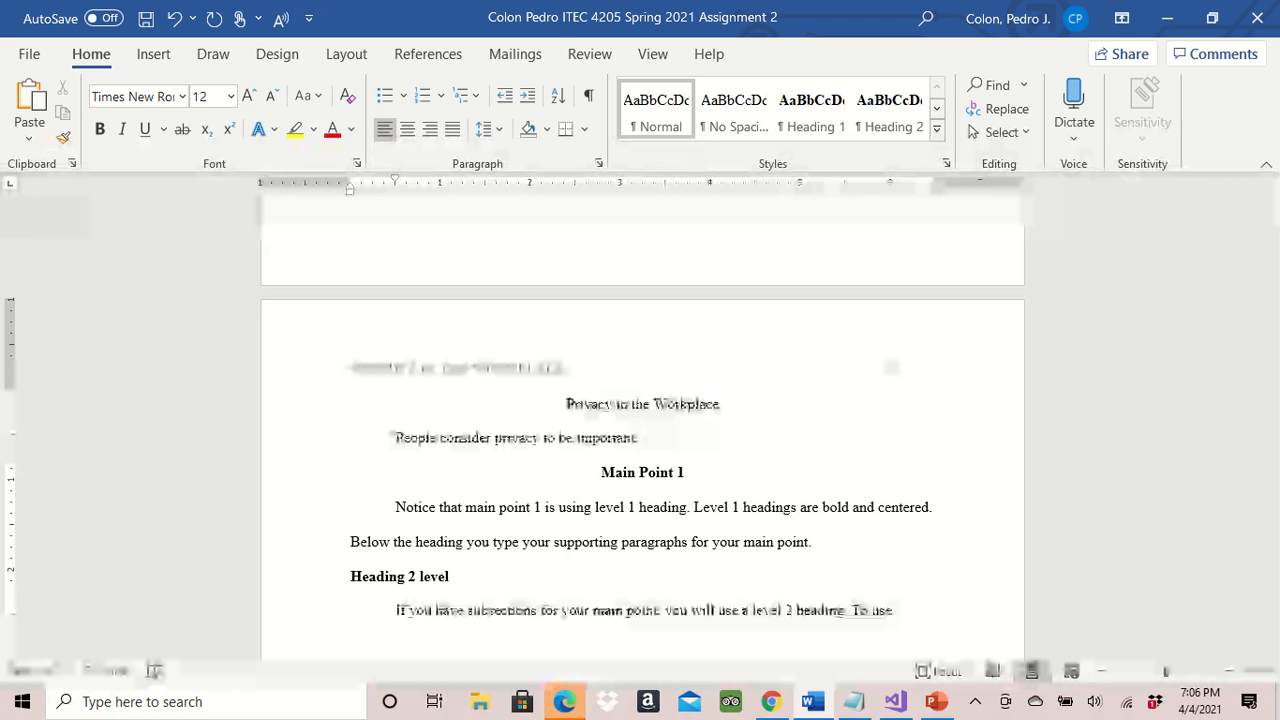
type(". In thi")
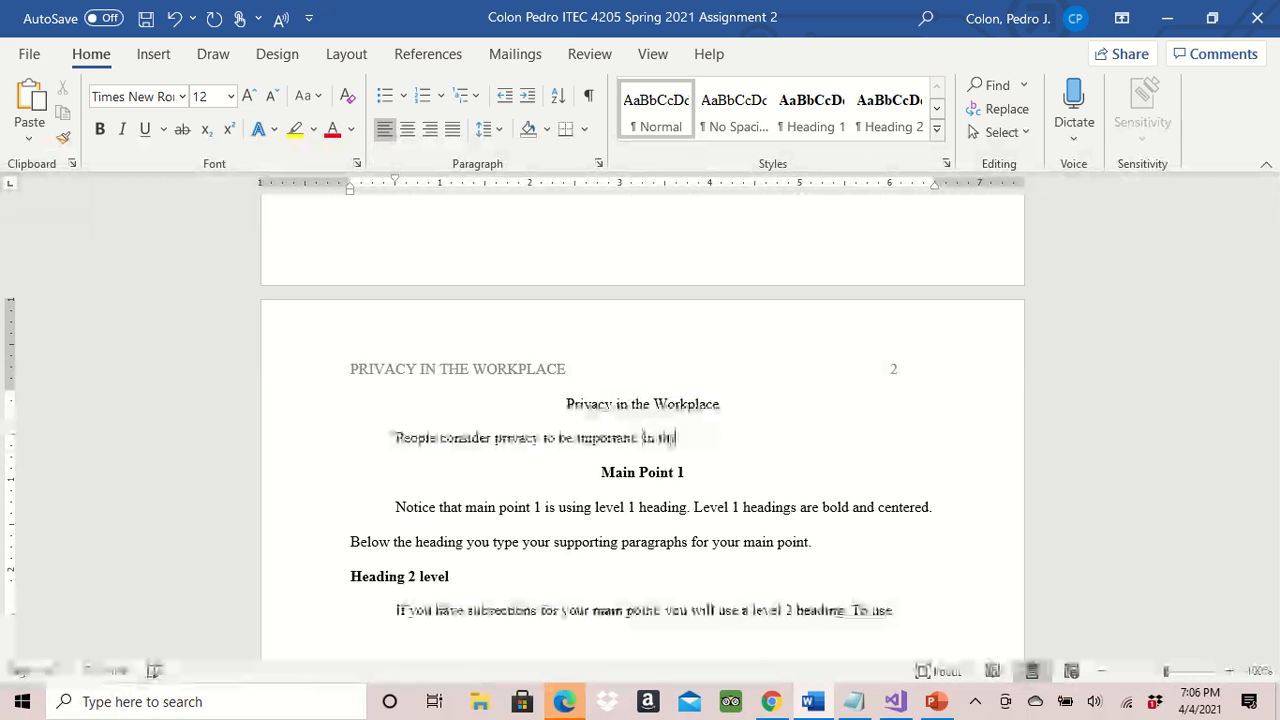
type("s pape")
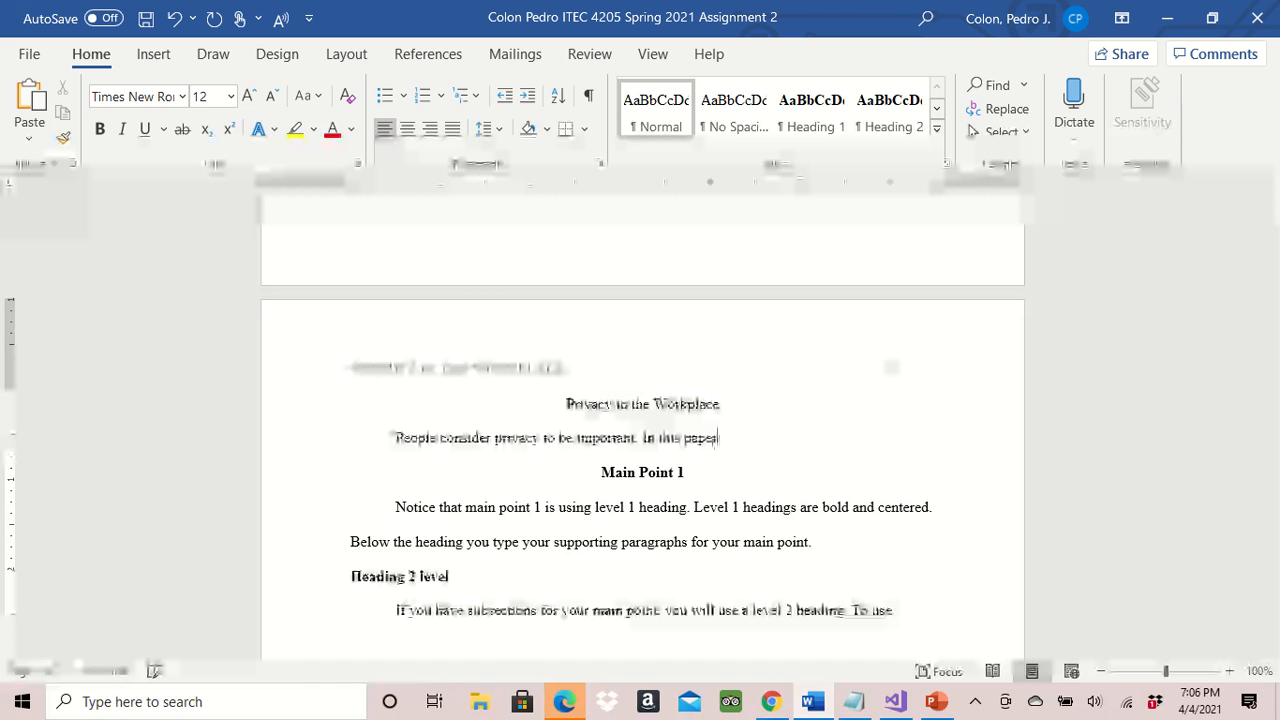
type("r, I wil")
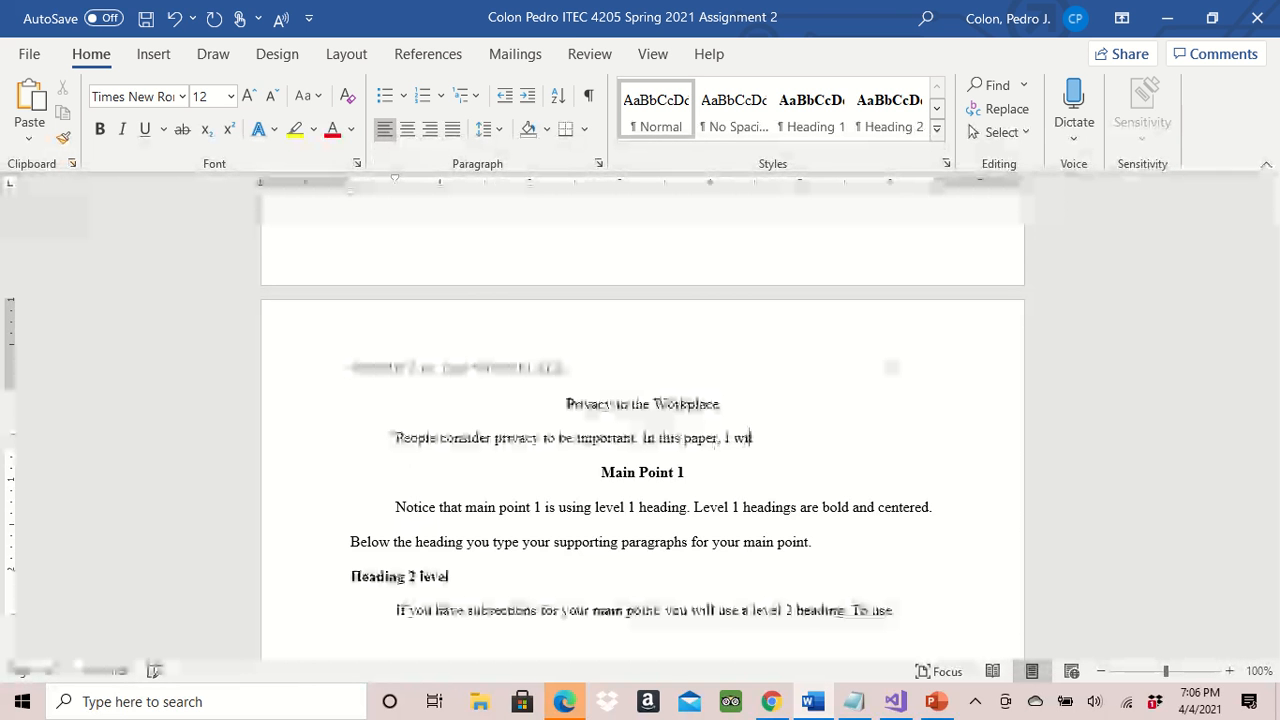
type("l cover the re")
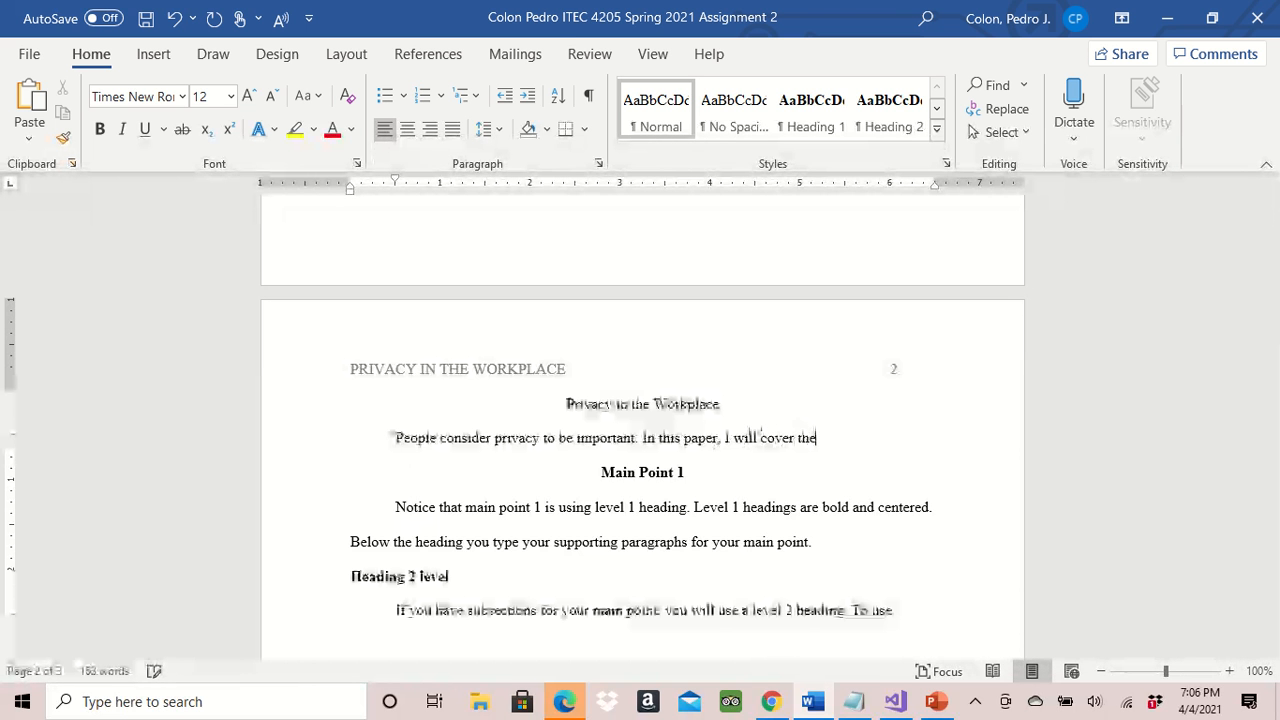
key("BackSpace")
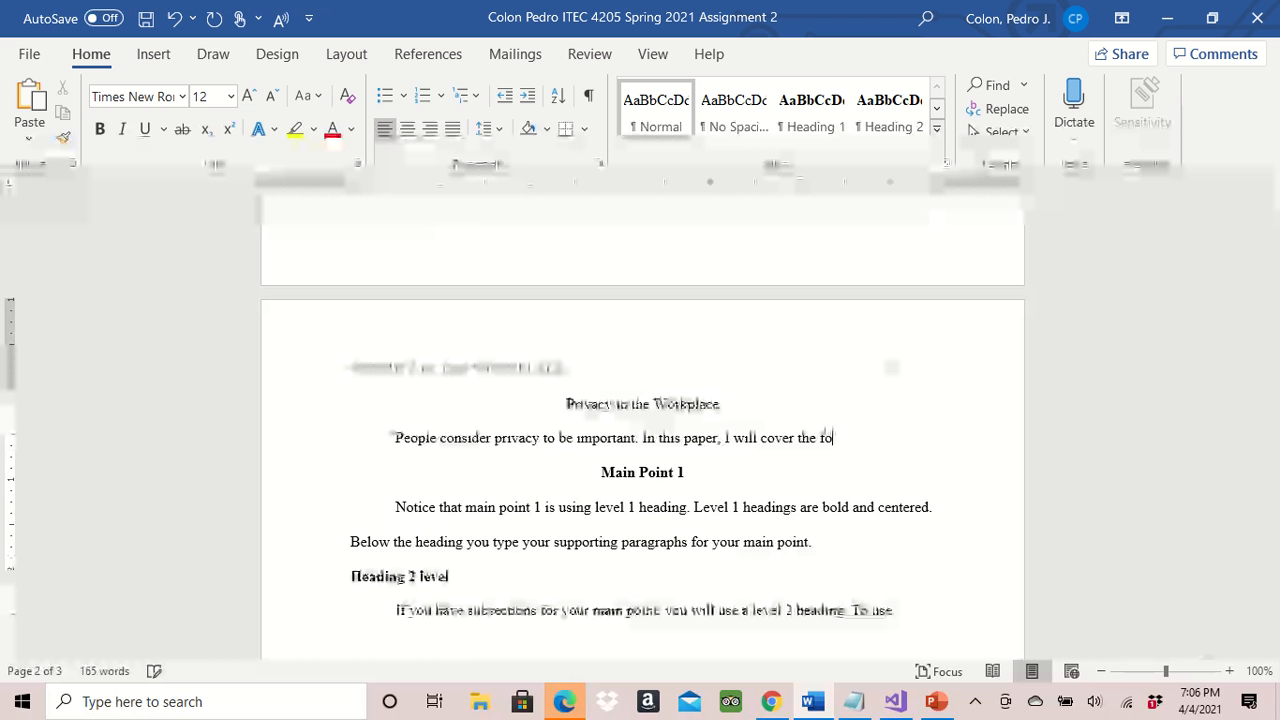
type("olo")
key("BackSpace")
key("BackSpace")
key("BackSpace")
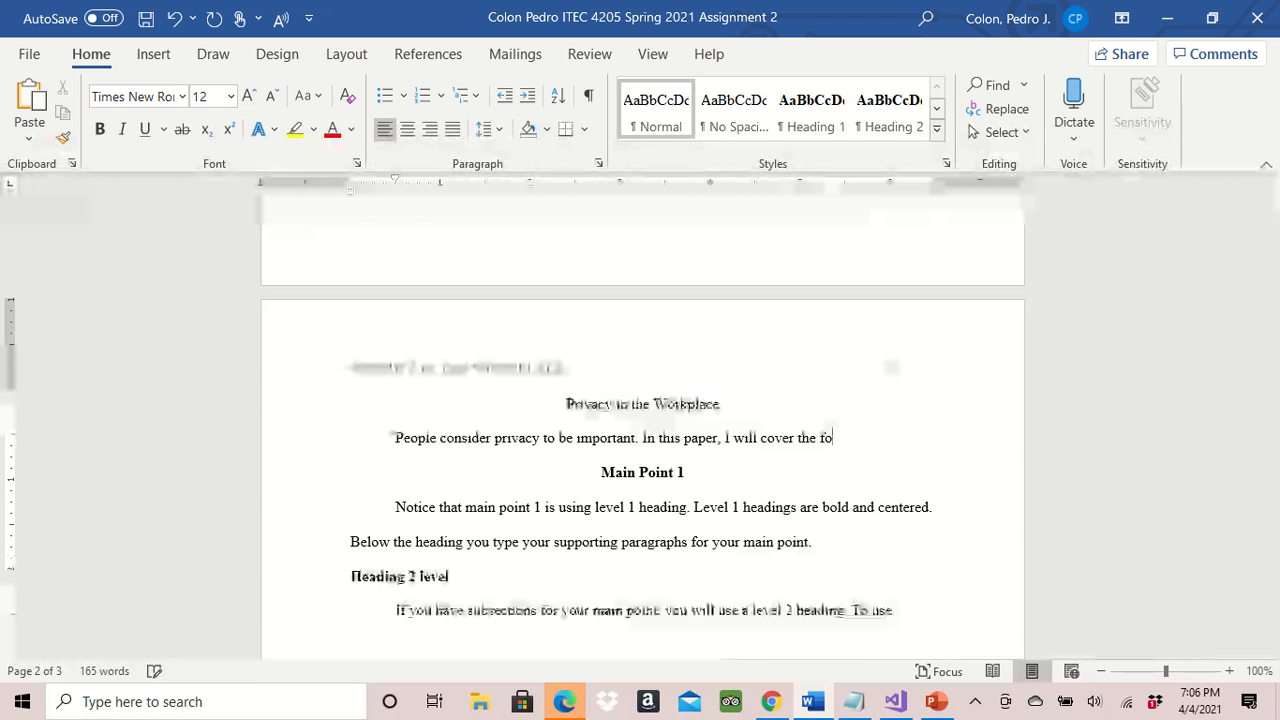
type("llowing")
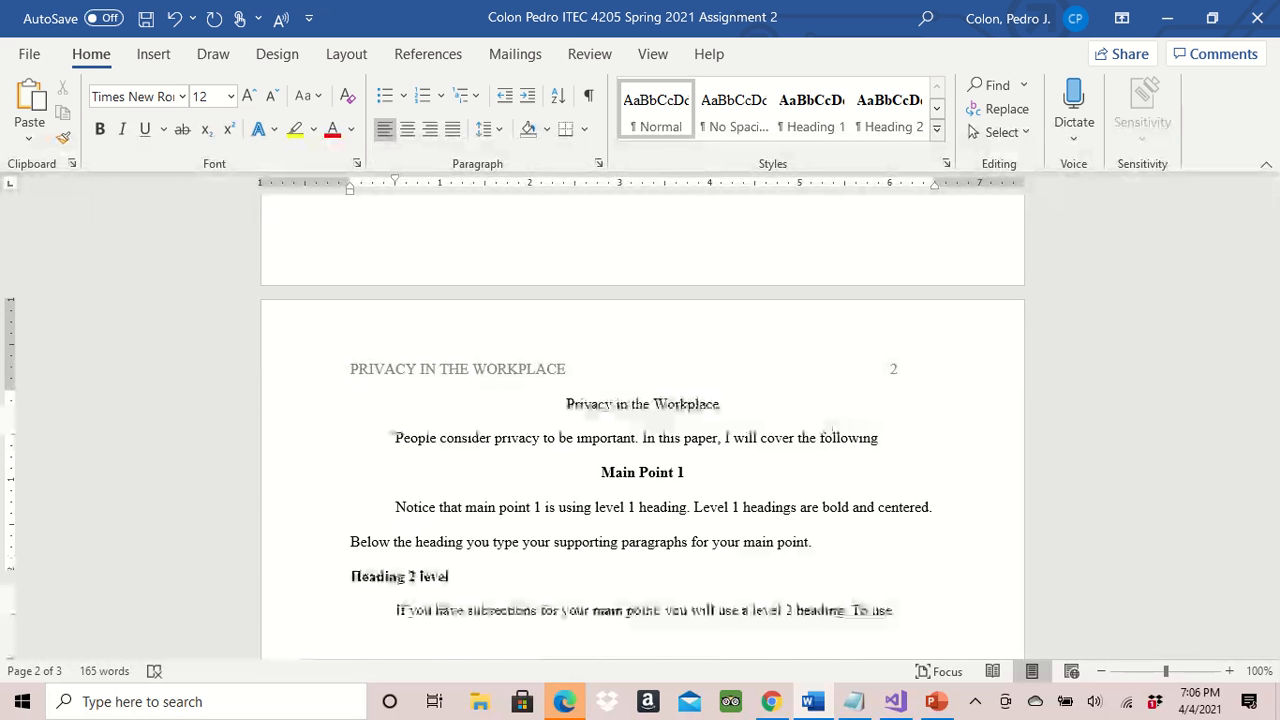
type(".")
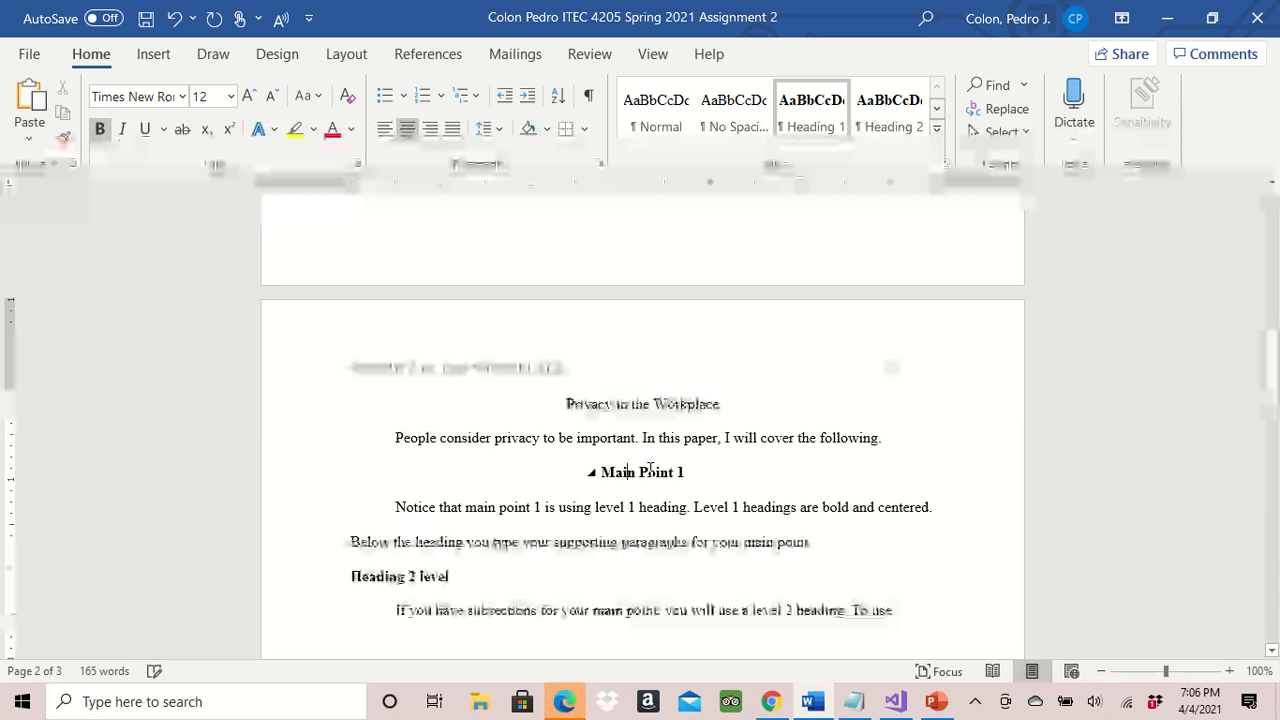
Step: Erase the 'Main Point 1' heading text and type 'Privacy Expectation' instead
left_click(678, 471)
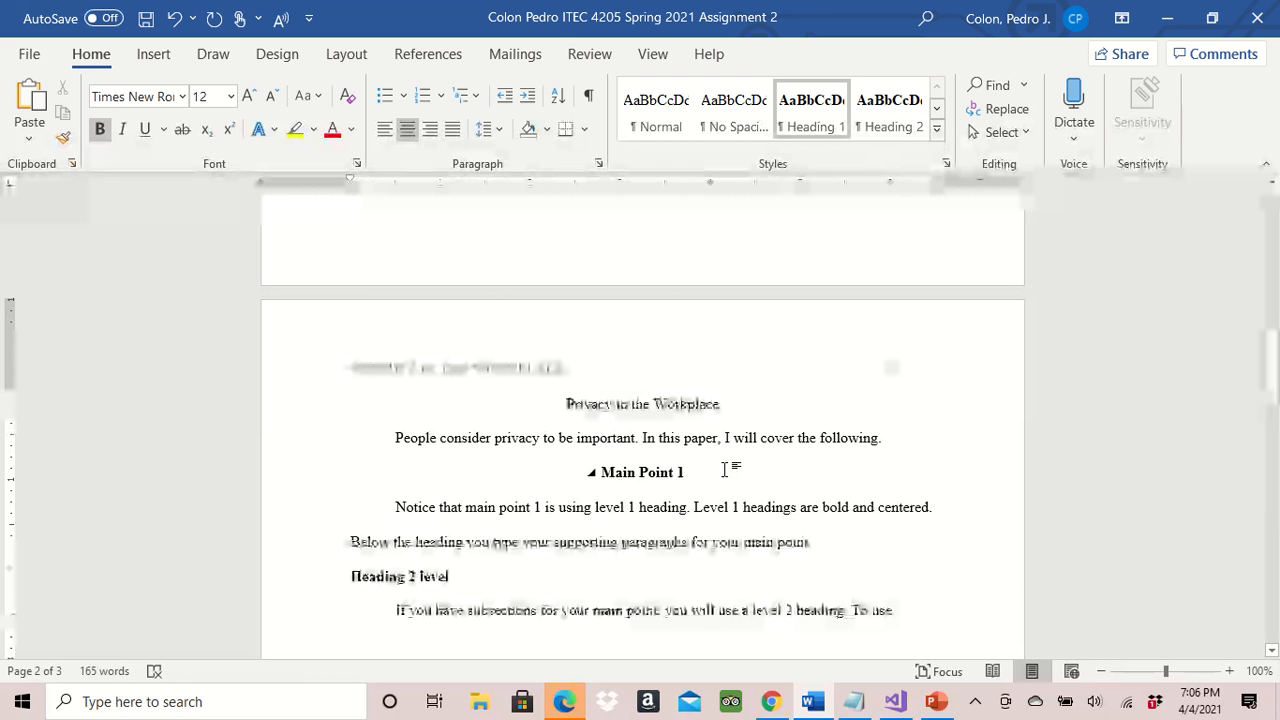
key("Delete")
key("BackSpace")
key("BackSpace")
key("BackSpace")
key("BackSpace")
key("BackSpace")
key("BackSpace")
key("BackSpace")
key("BackSpace")
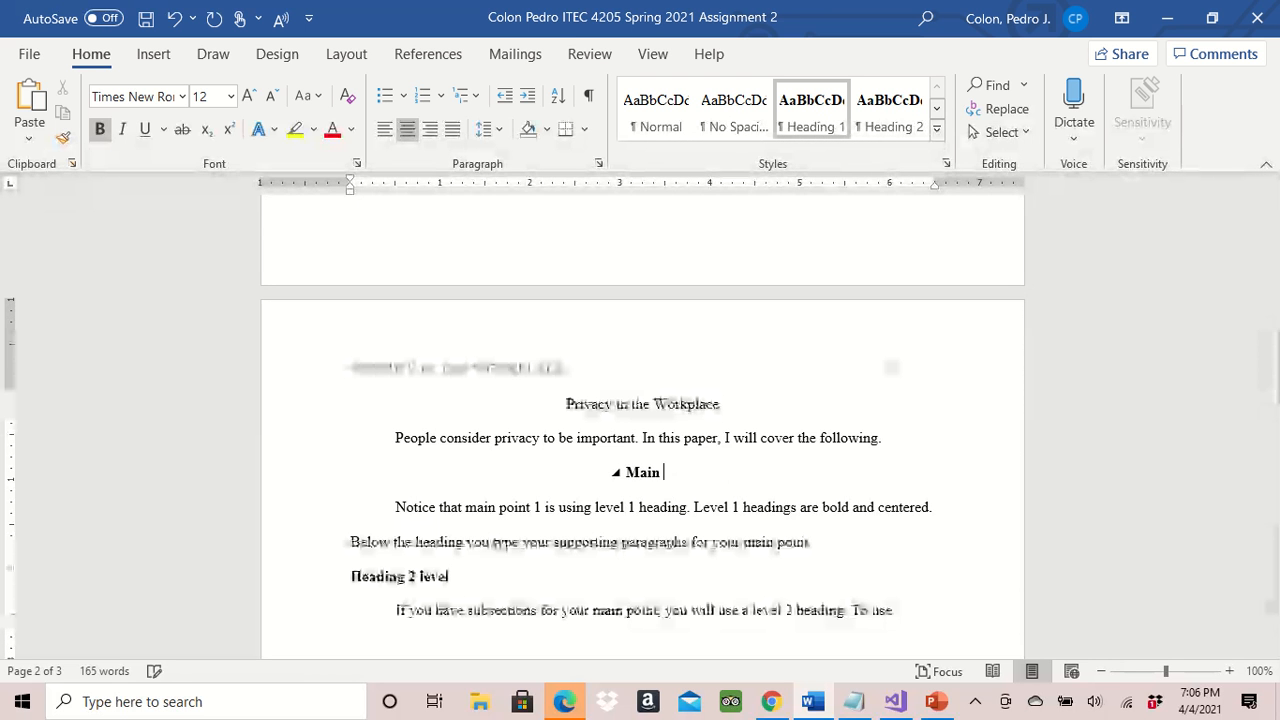
key("BackSpace")
key("BackSpace")
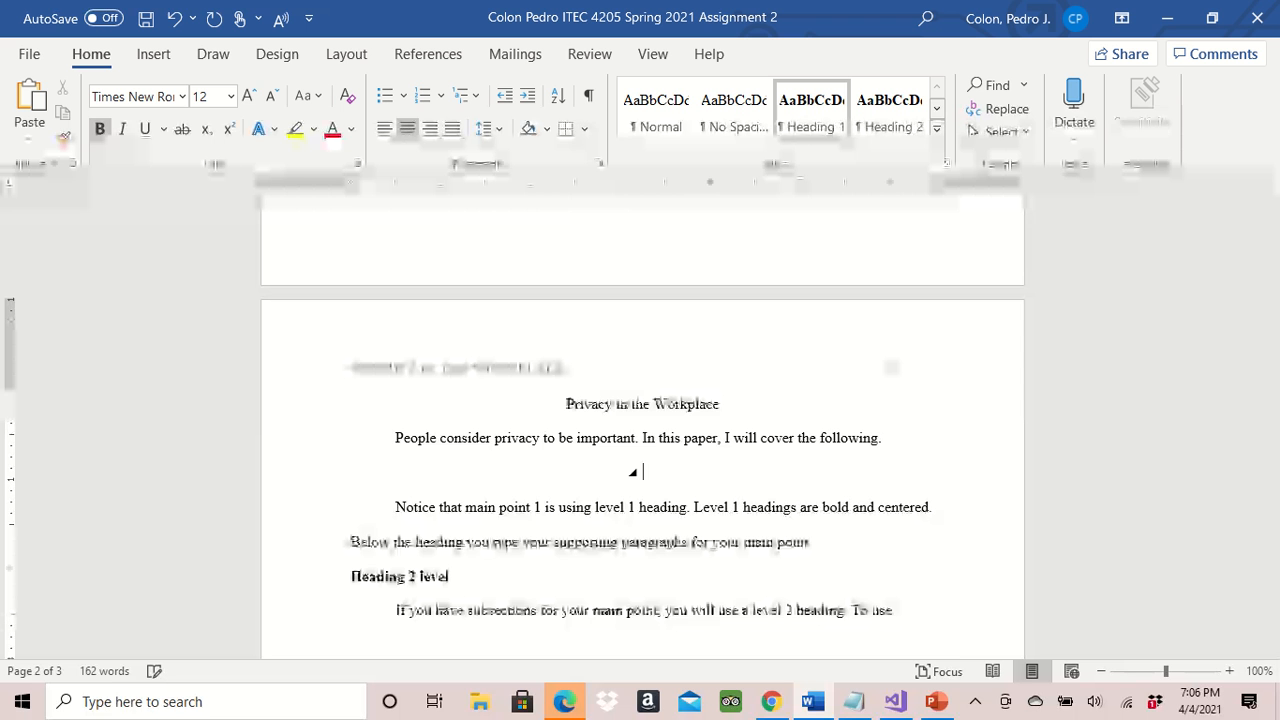
type("Priva")
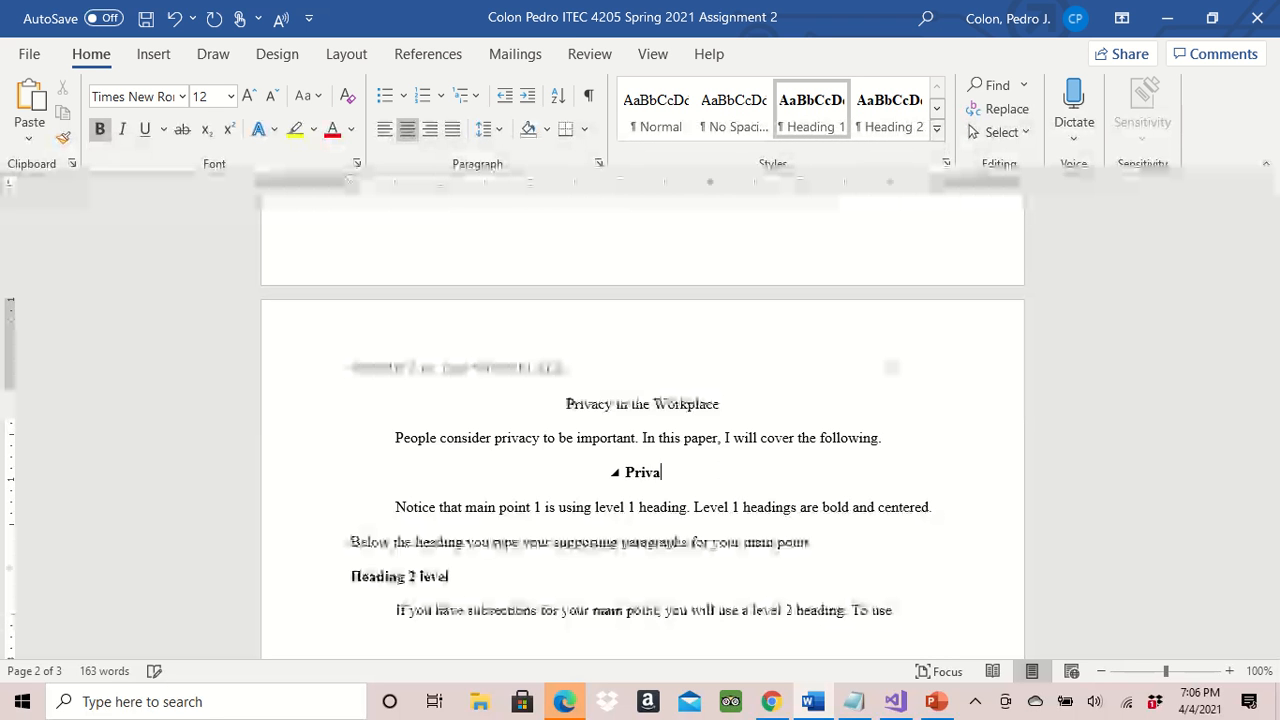
type("cy Exp")
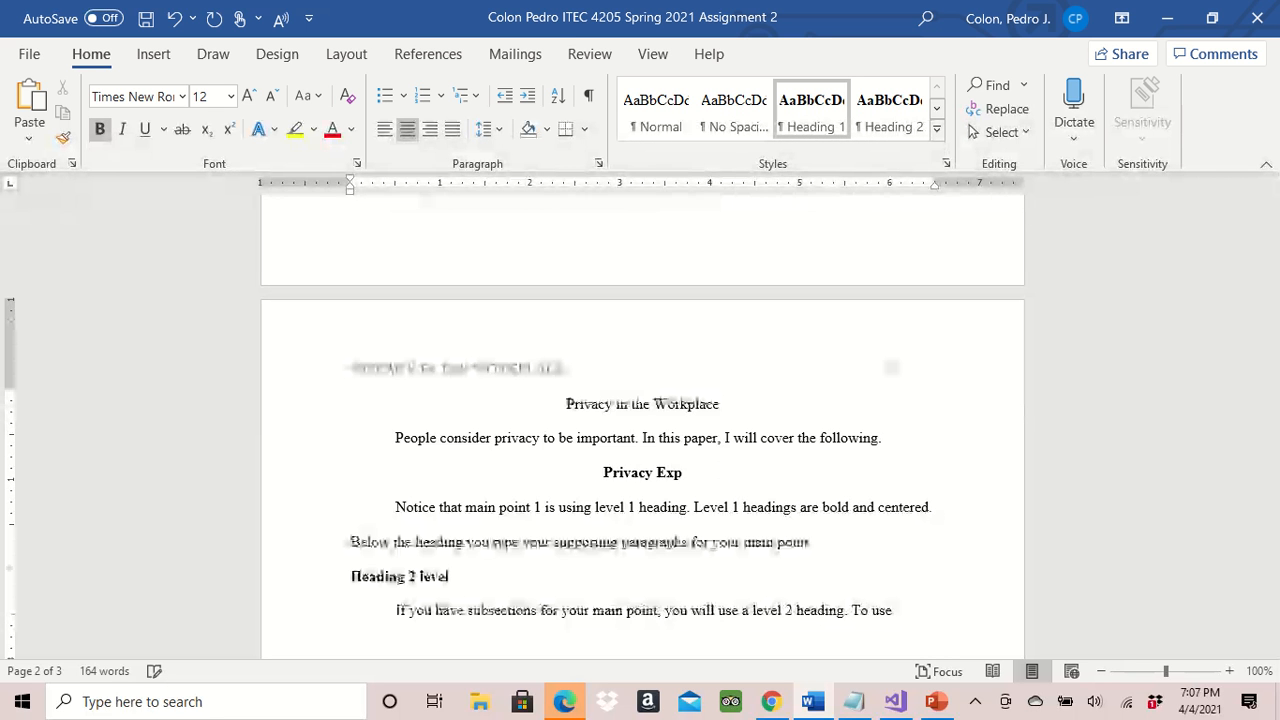
type("ecti")
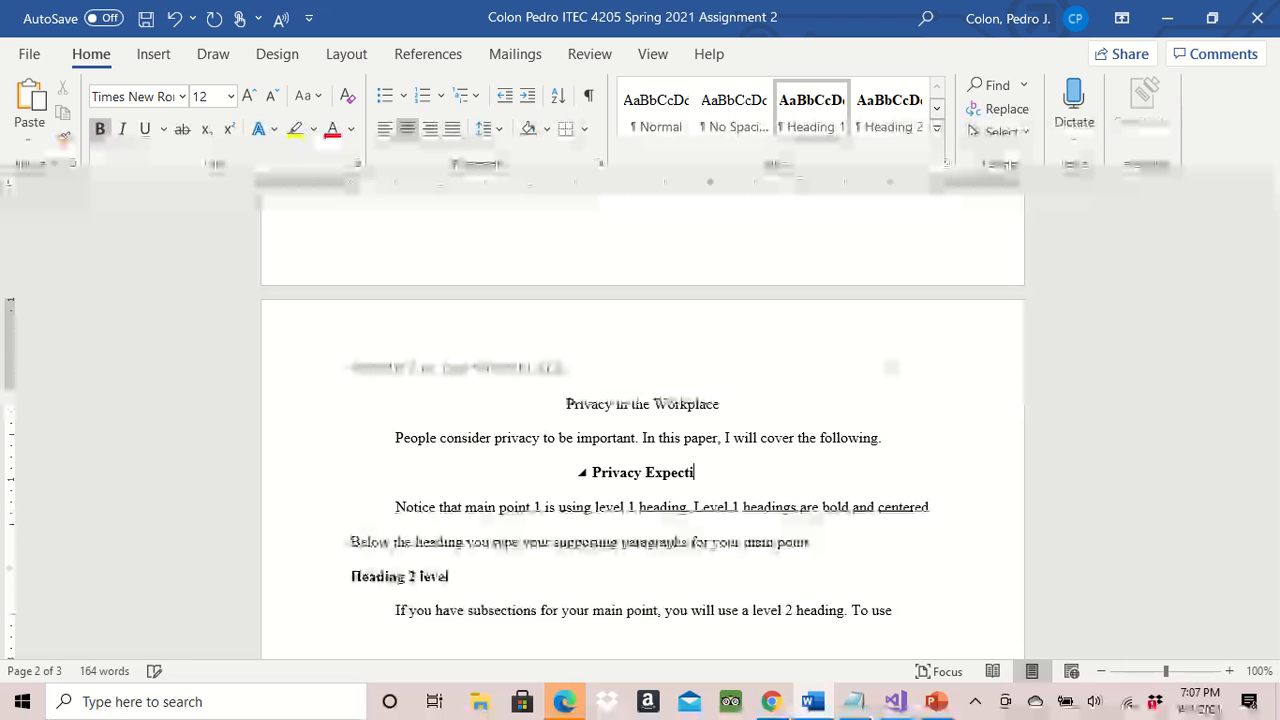
key("BackSpace")
type("ation")
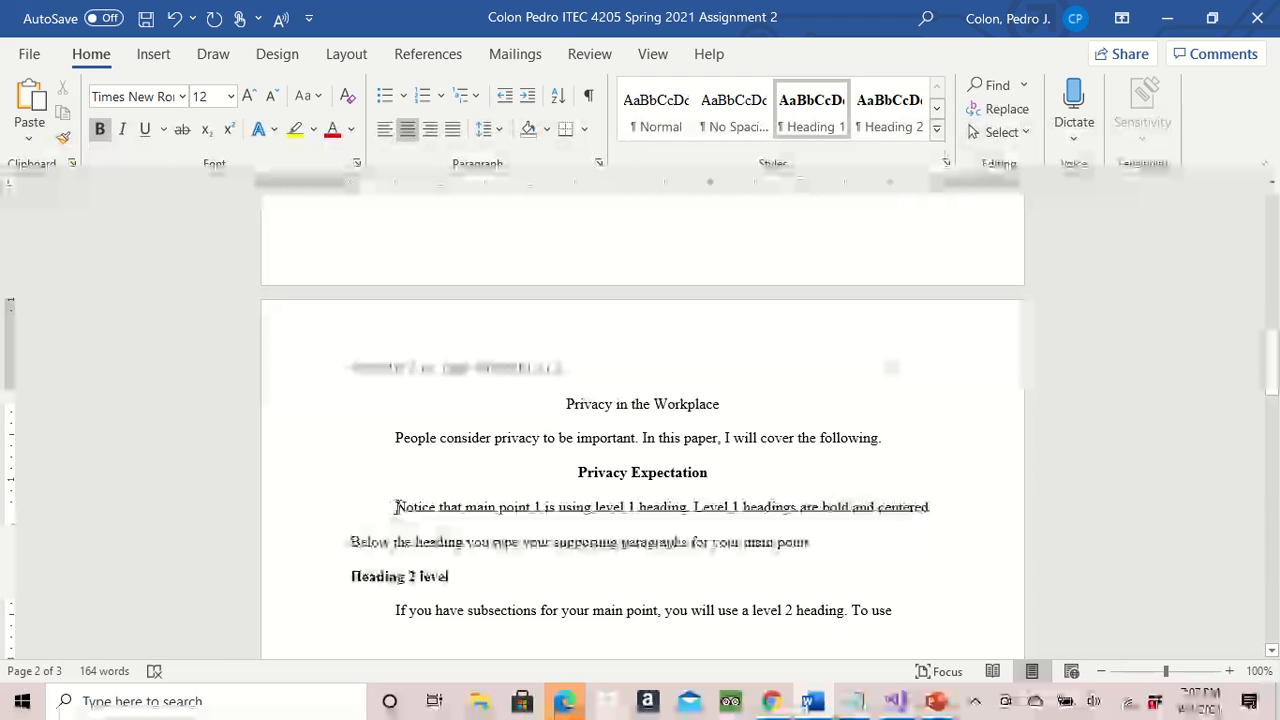
Step: Undo the accidental move so 'Notice' returns to the start of its sentence
left_click_drag(396, 507, 596, 533)
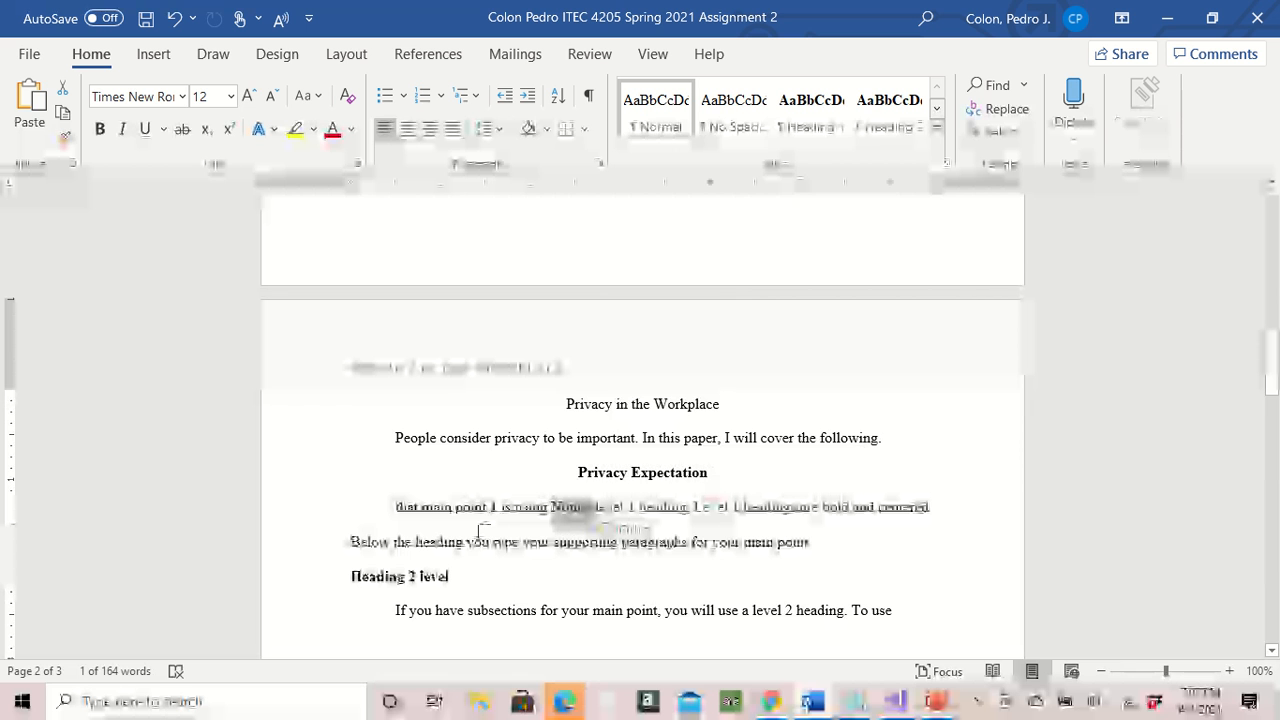
key("ctrl+z")
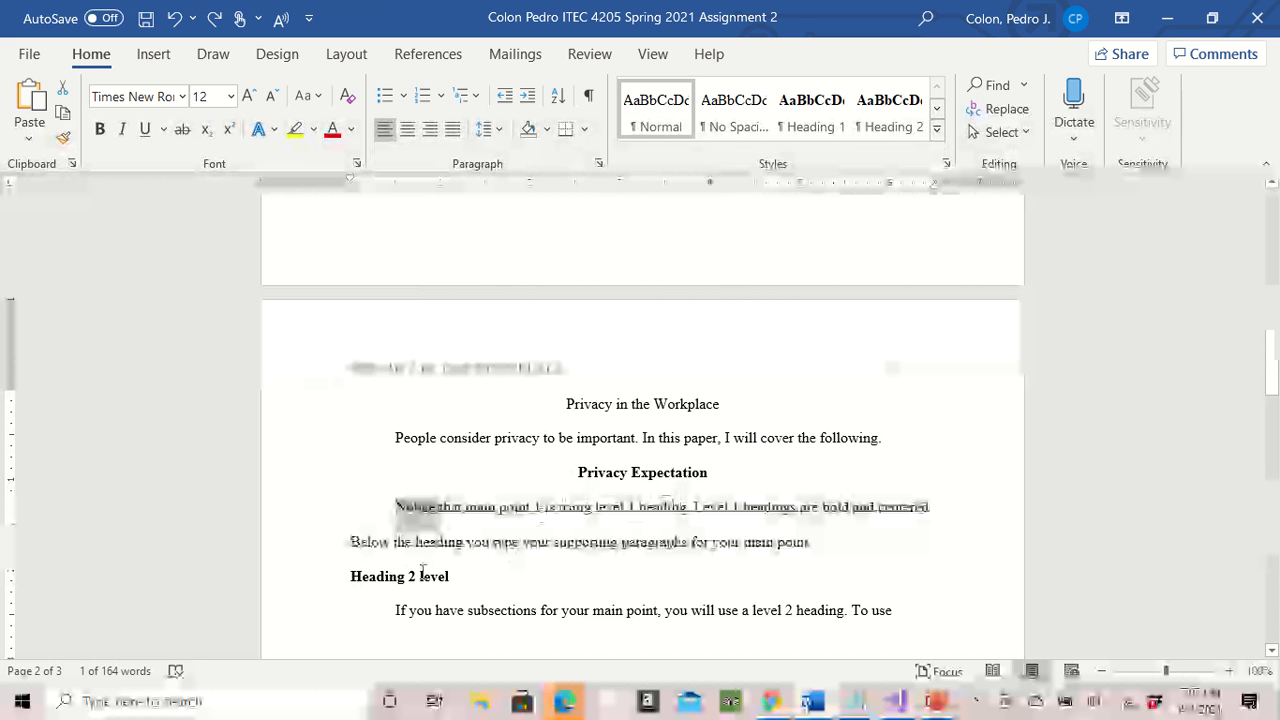
scroll(424, 571, "down", 2)
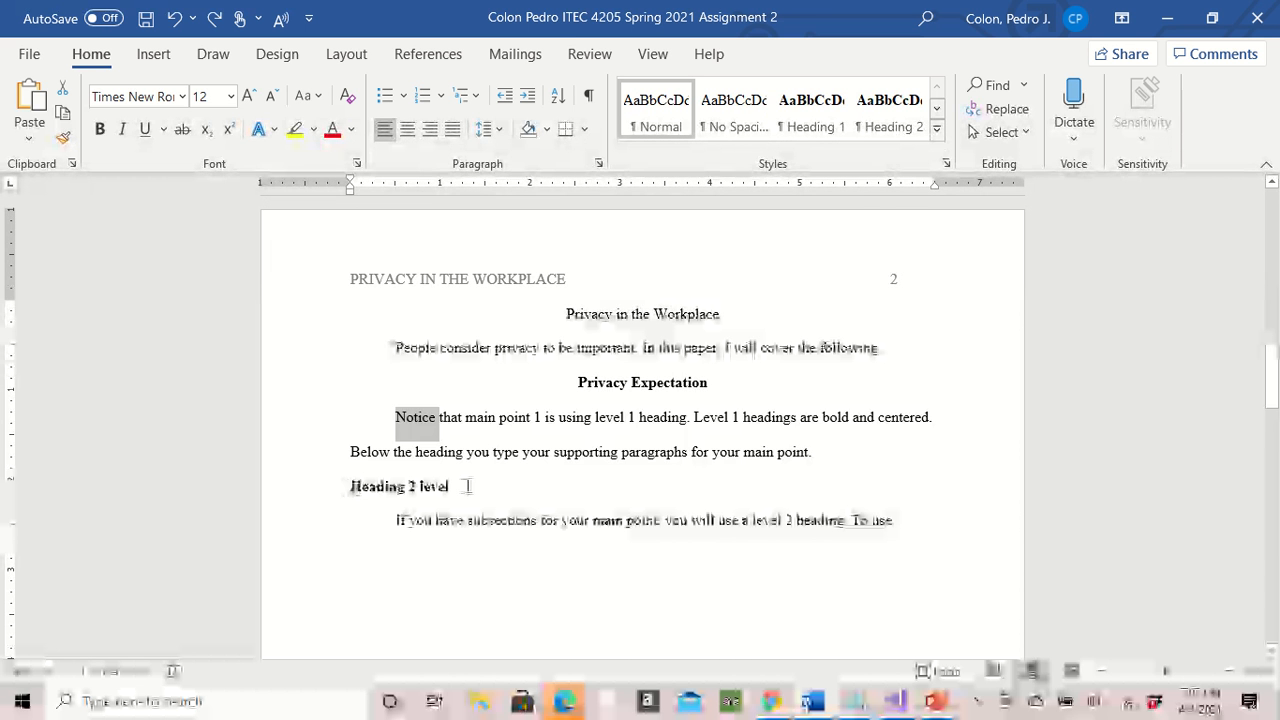
Step: Check the Heading 2 line and the Privacy Expectation heading, then scroll down to References
left_click(352, 487)
left_click_drag(352, 487, 452, 495)
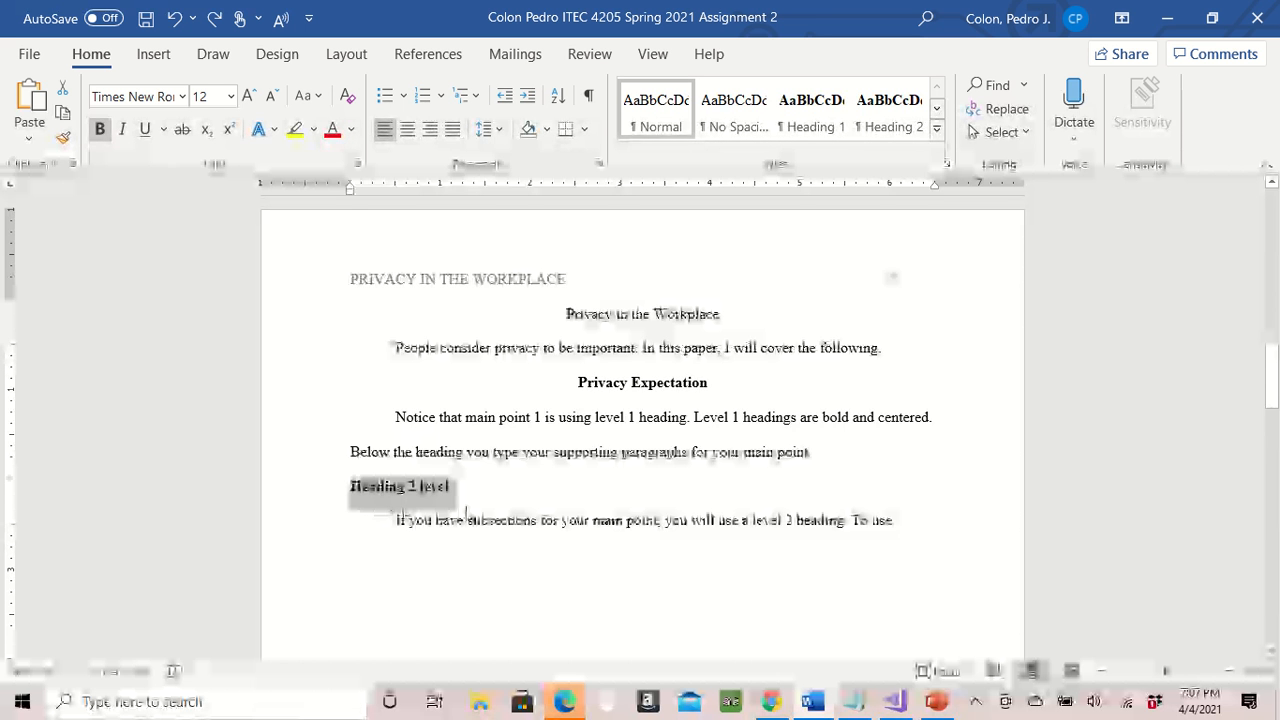
scroll(462, 507, "down", 1)
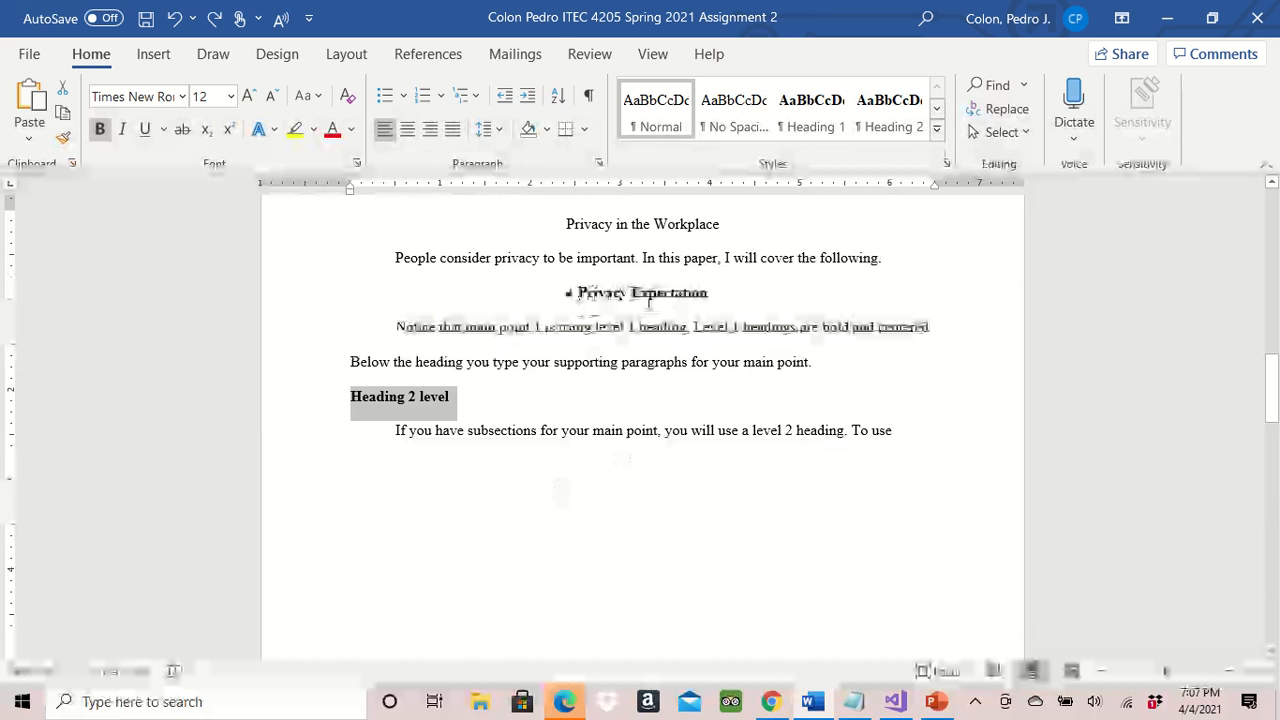
left_click_drag(579, 290, 708, 292)
scroll(603, 440, "down", 8)
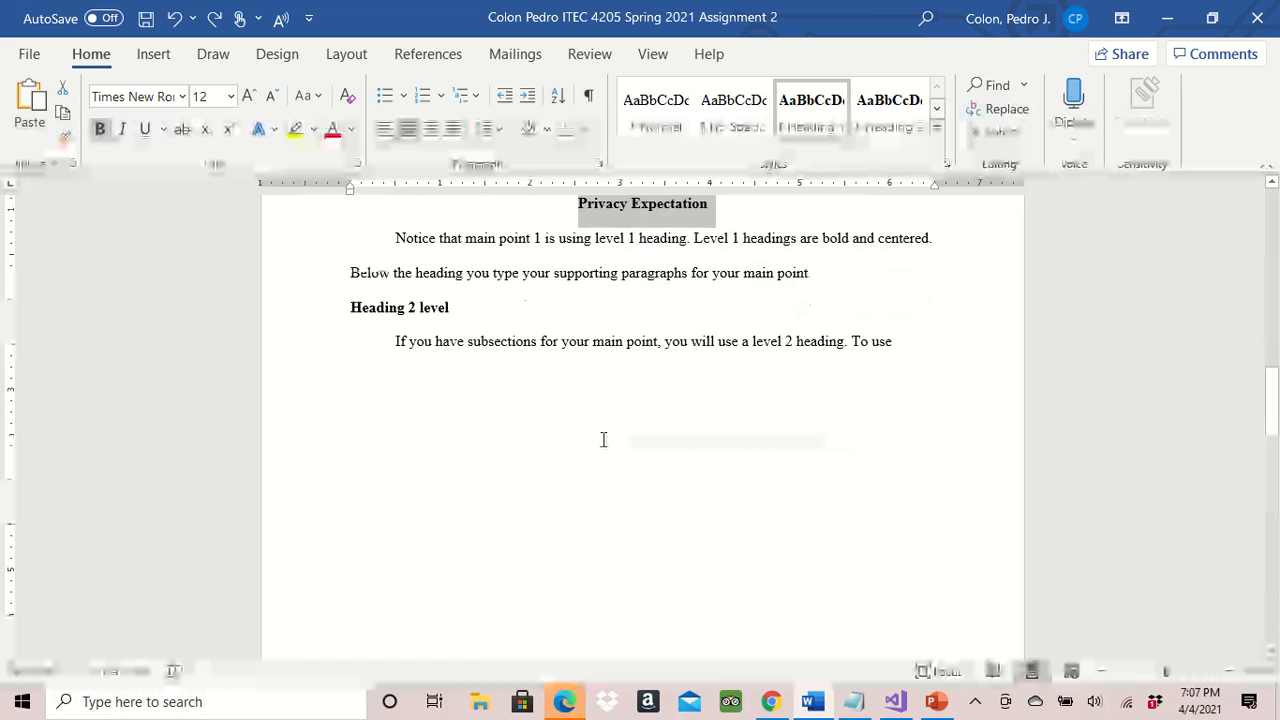
scroll(594, 440, "down", 5)
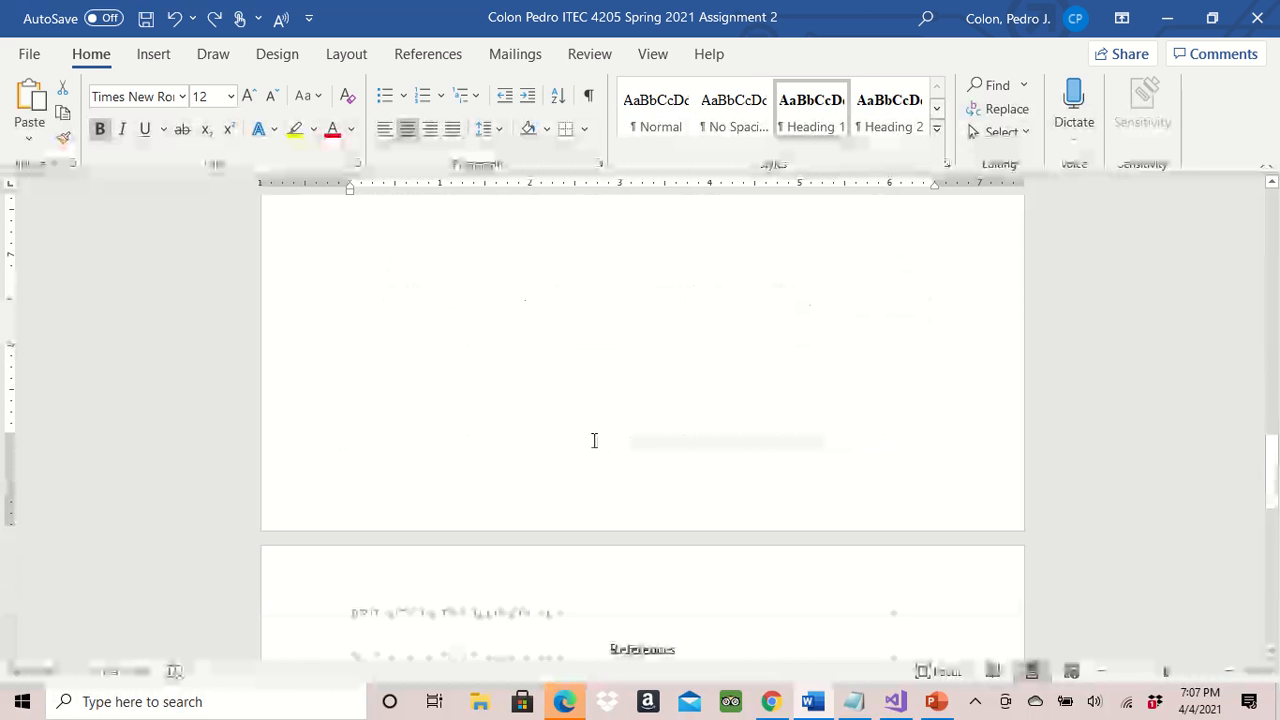
scroll(592, 448, "down", 2)
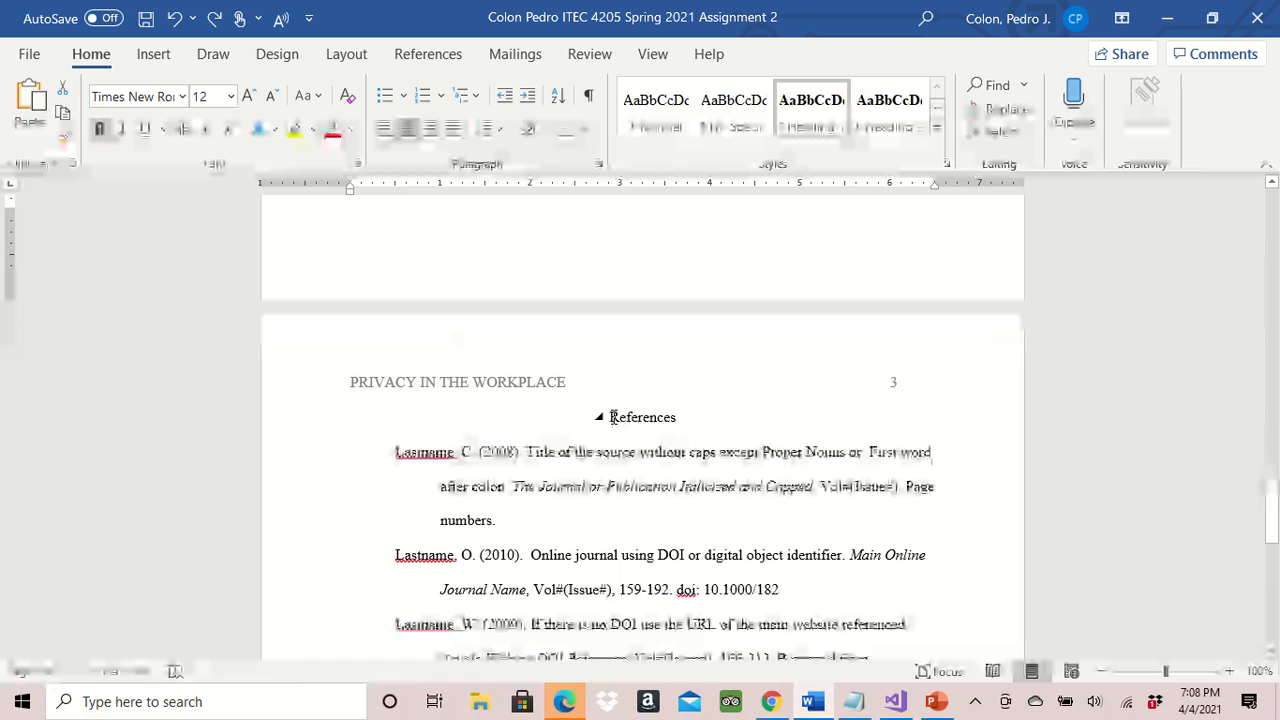
Step: Add a second reference after 'numbers.' with an author's surname and initial, (2020), and 'Title of your paper'
left_click_drag(611, 417, 681, 417)
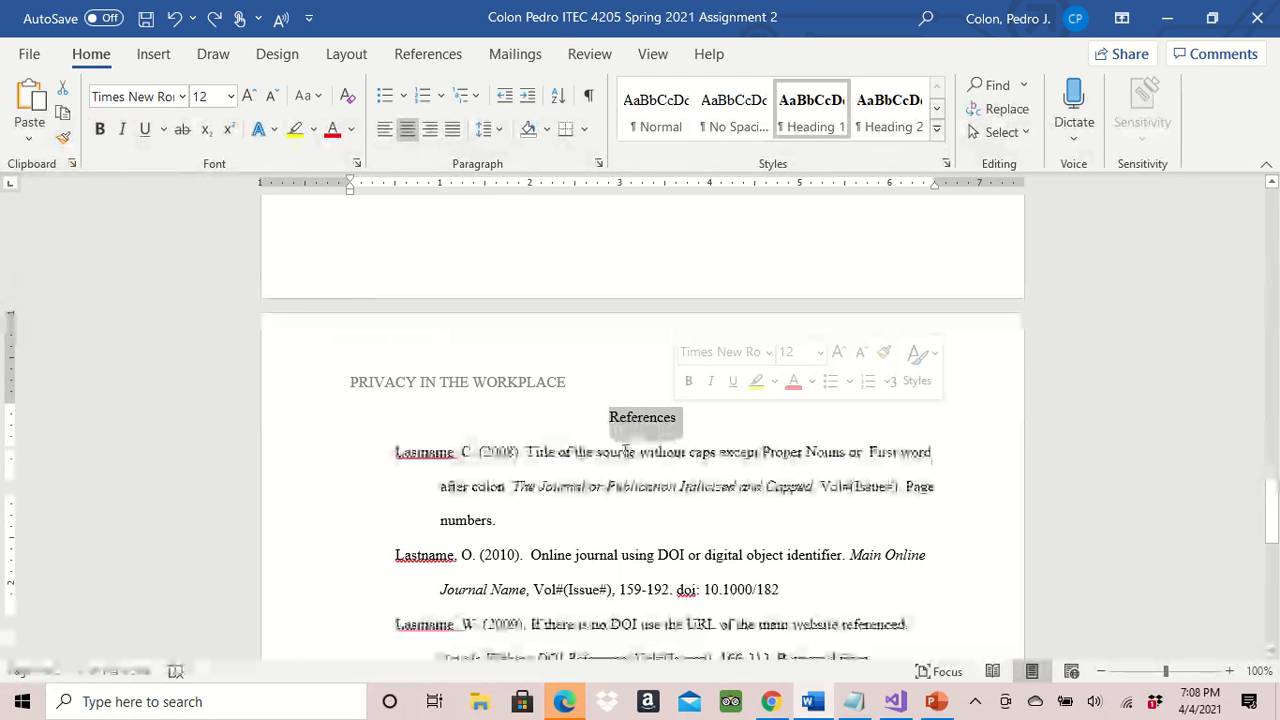
double_click(600, 514)
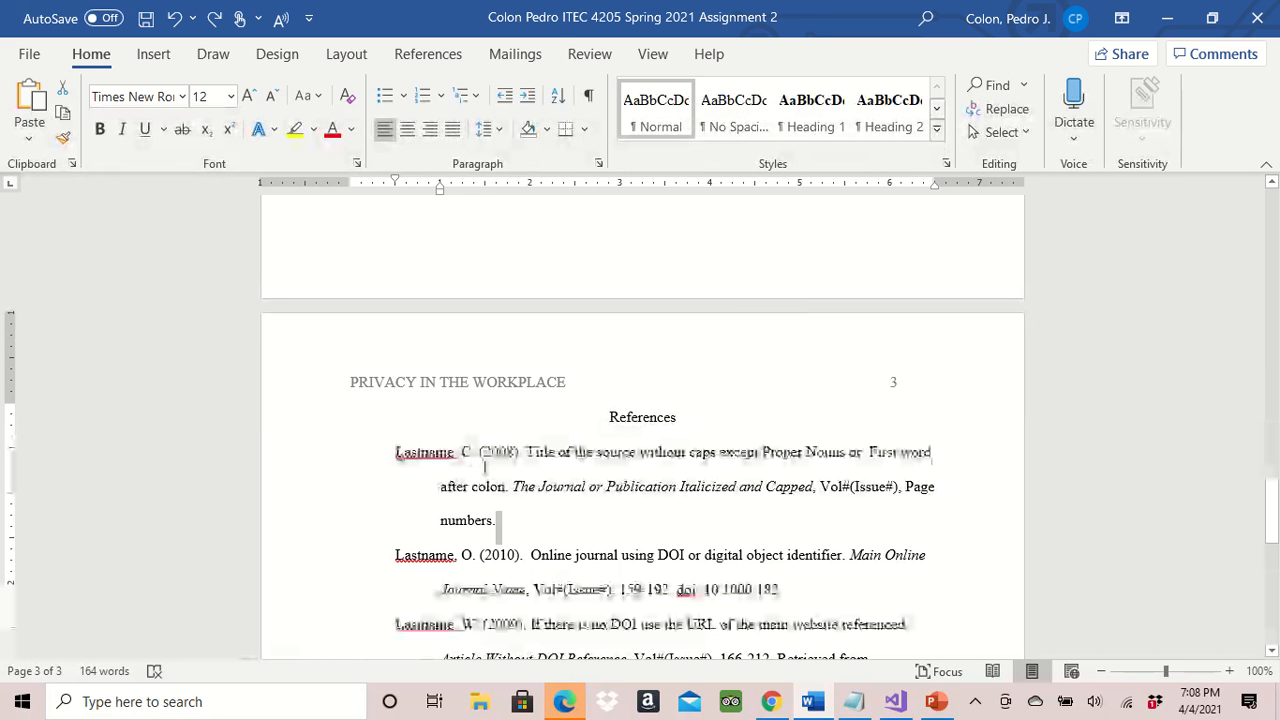
left_click(524, 514)
key("Return")
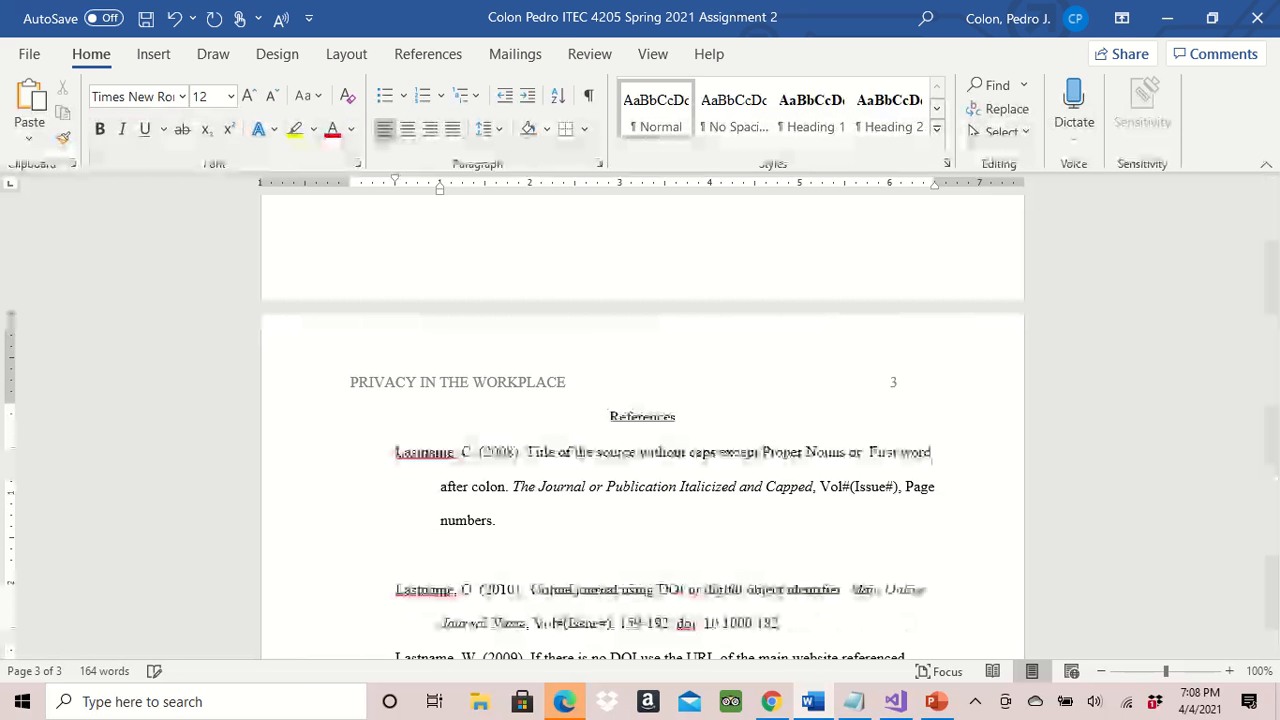
type("A")
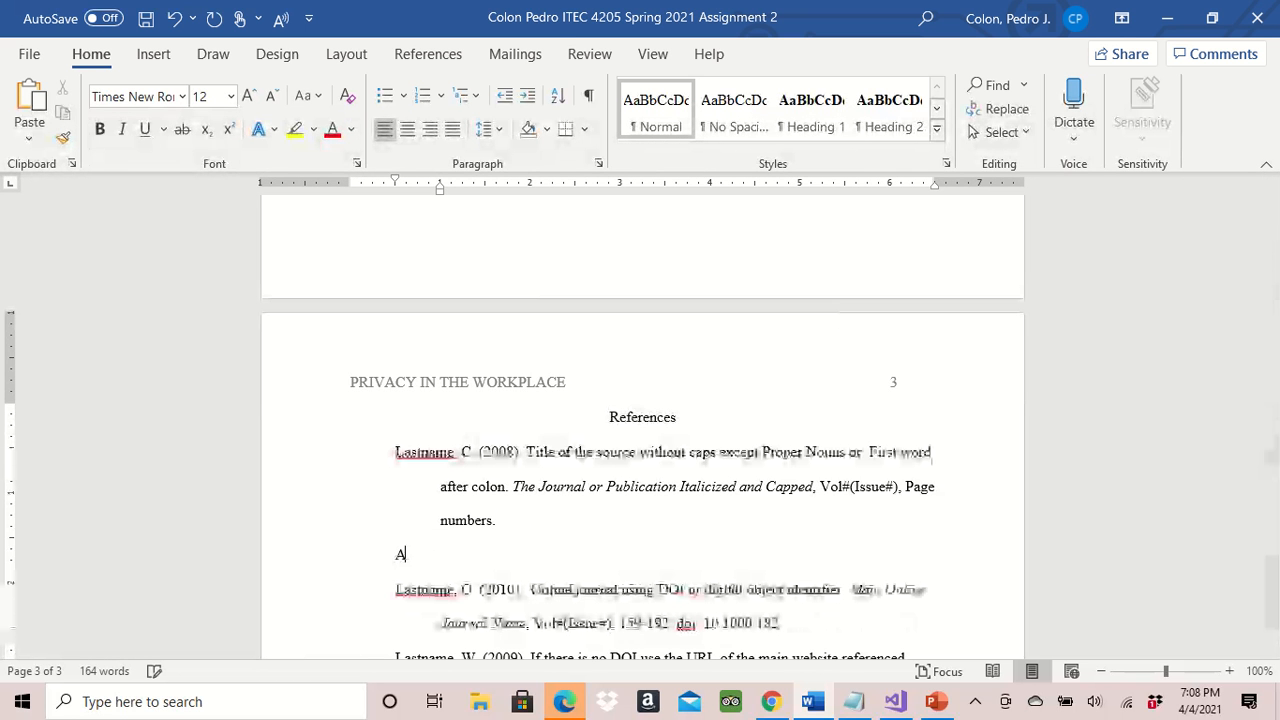
type("dam")
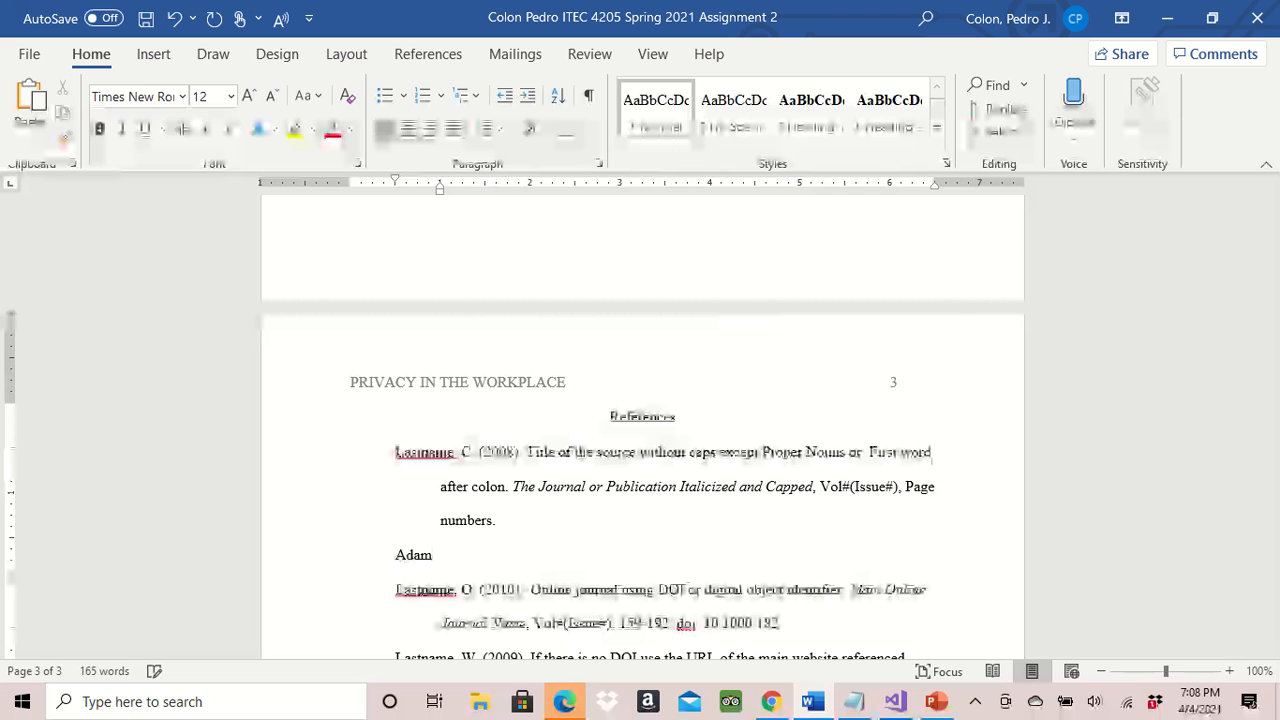
type(", ")
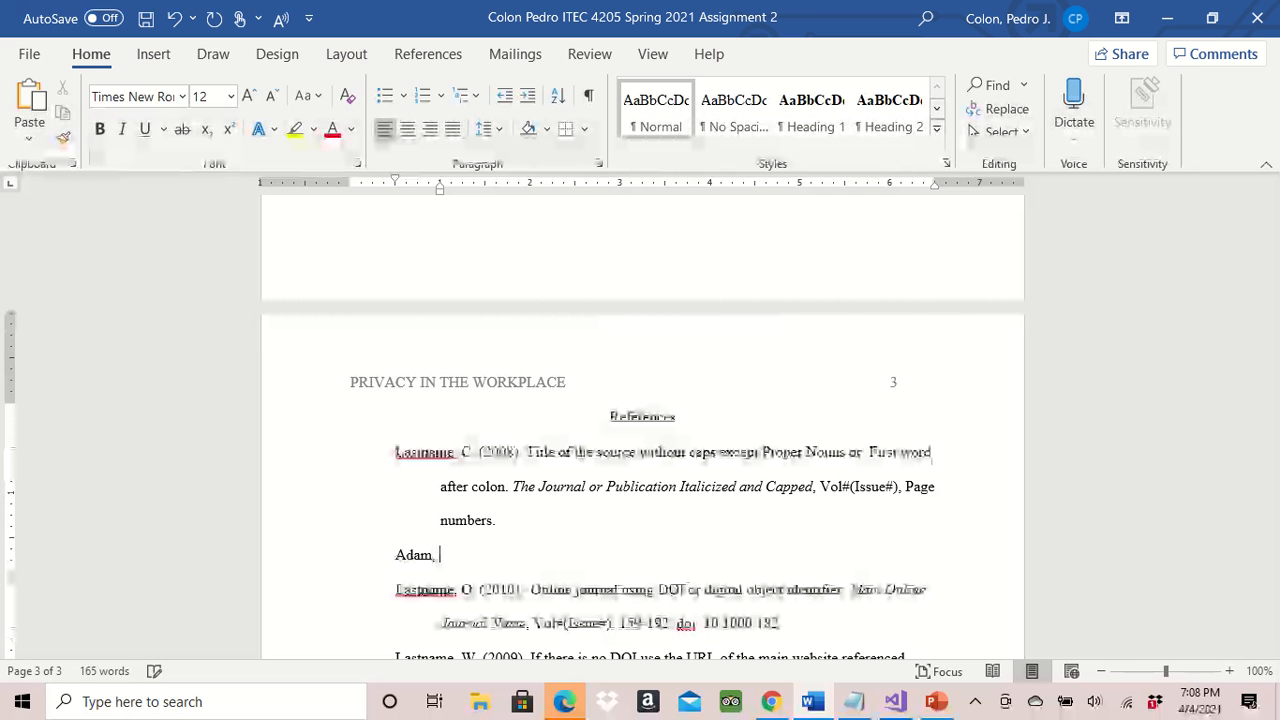
type("P.")
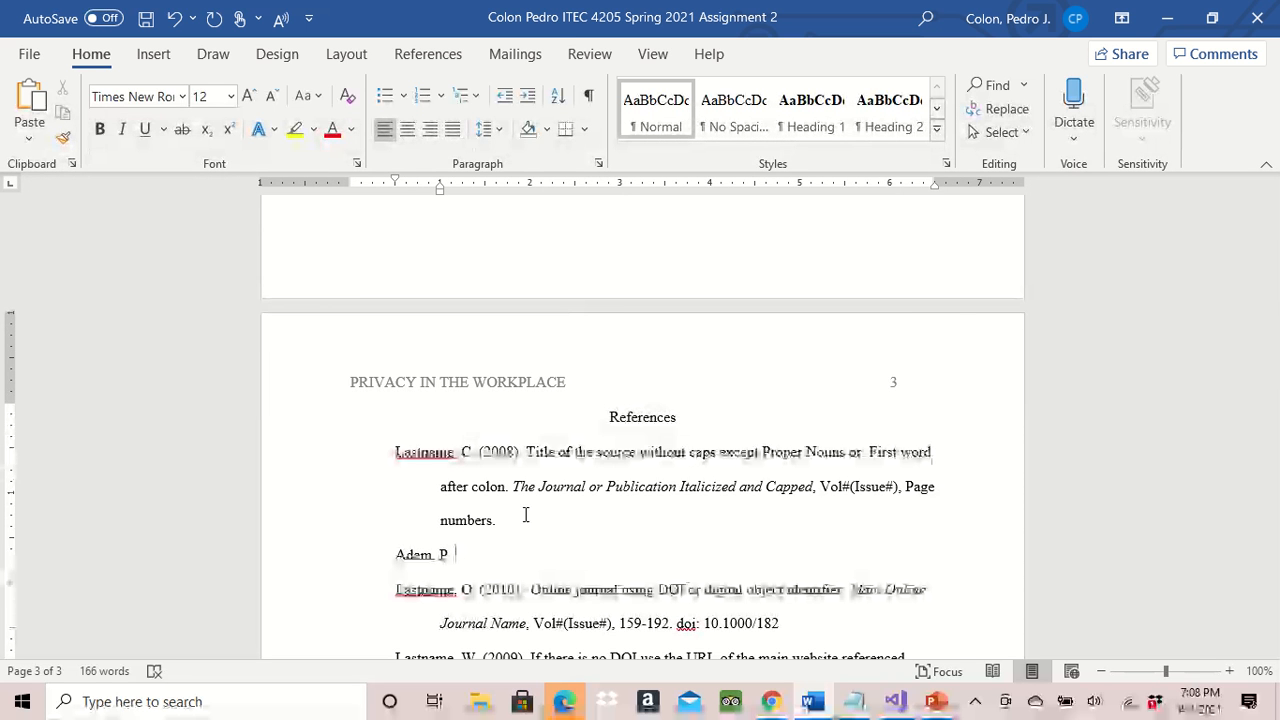
type(" (")
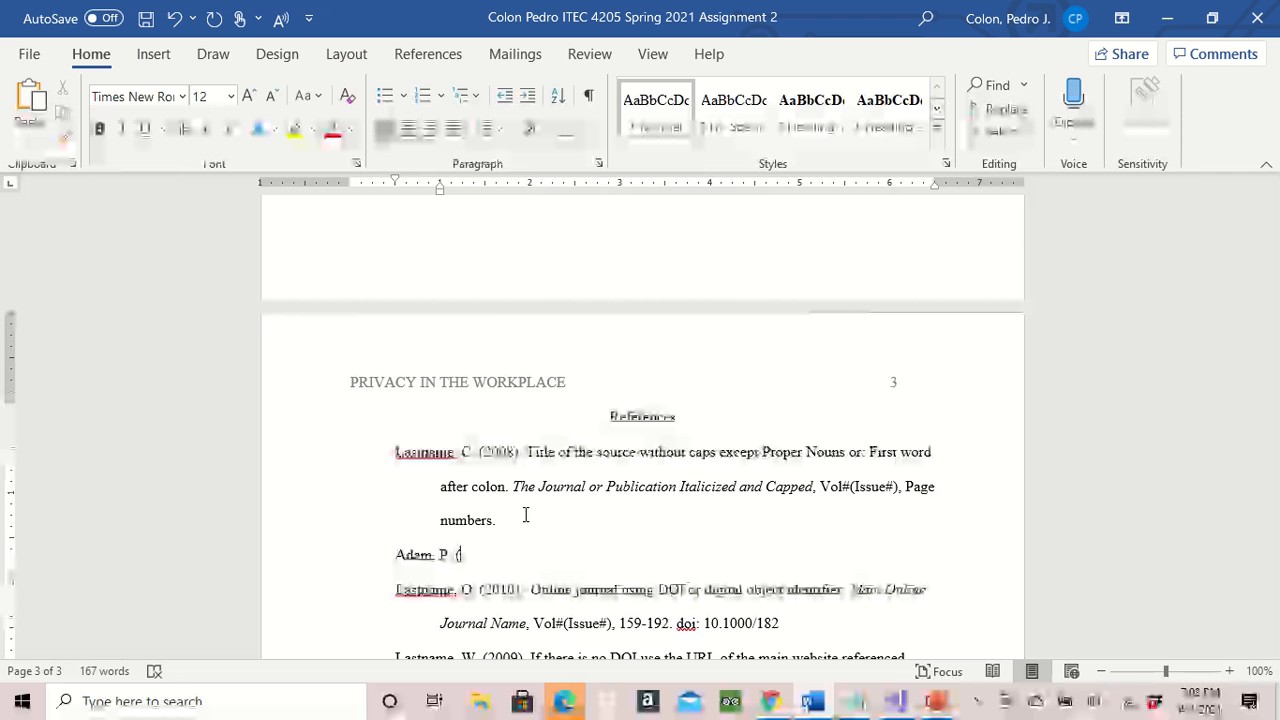
type("2020")
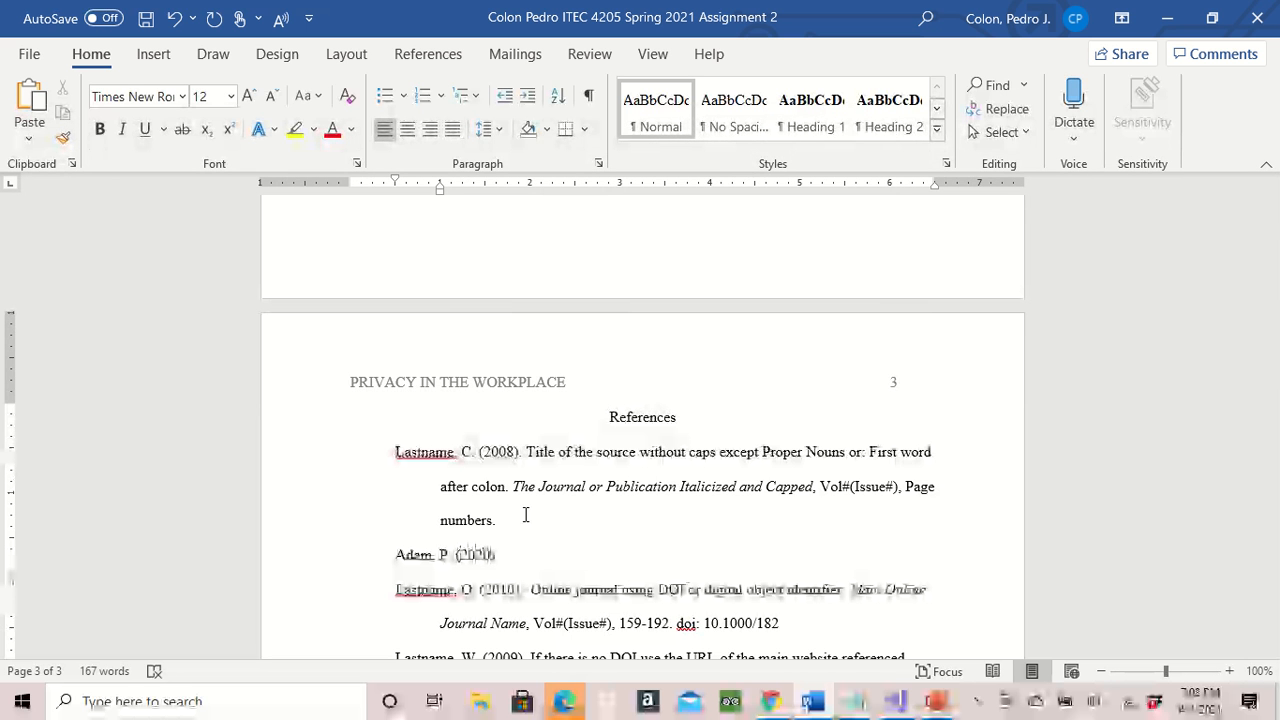
type(") Ti")
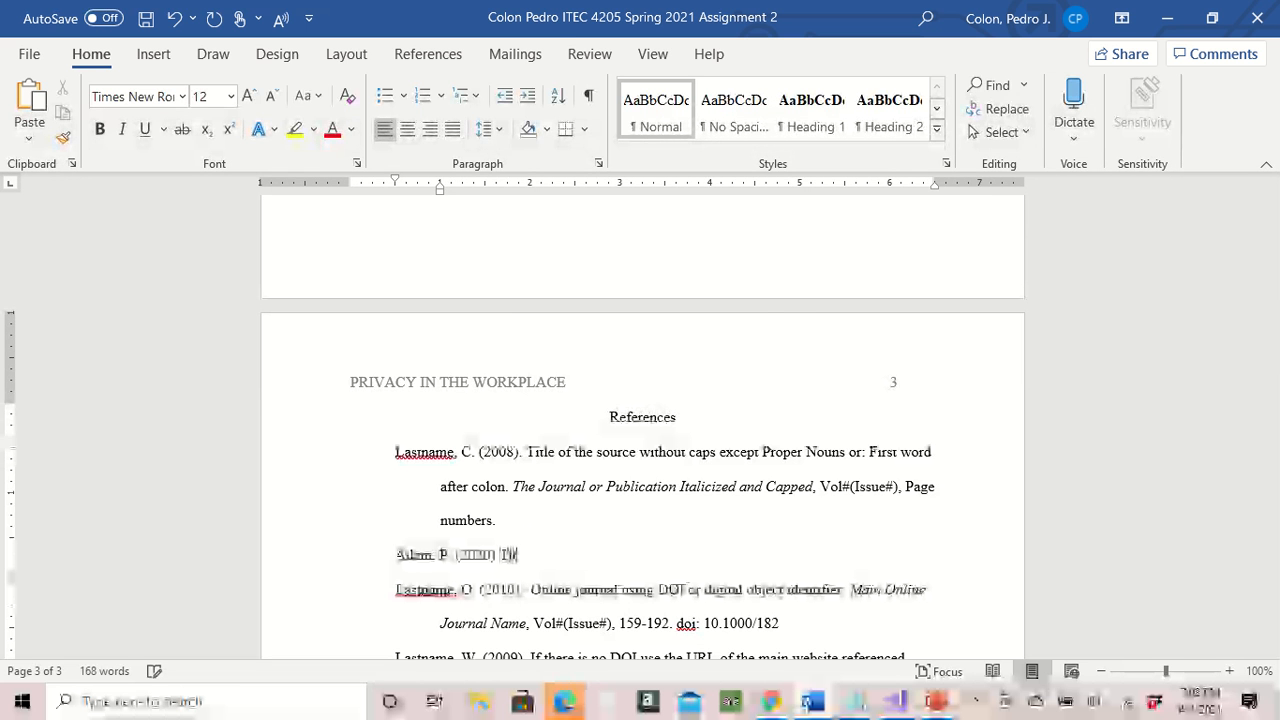
type("tle o")
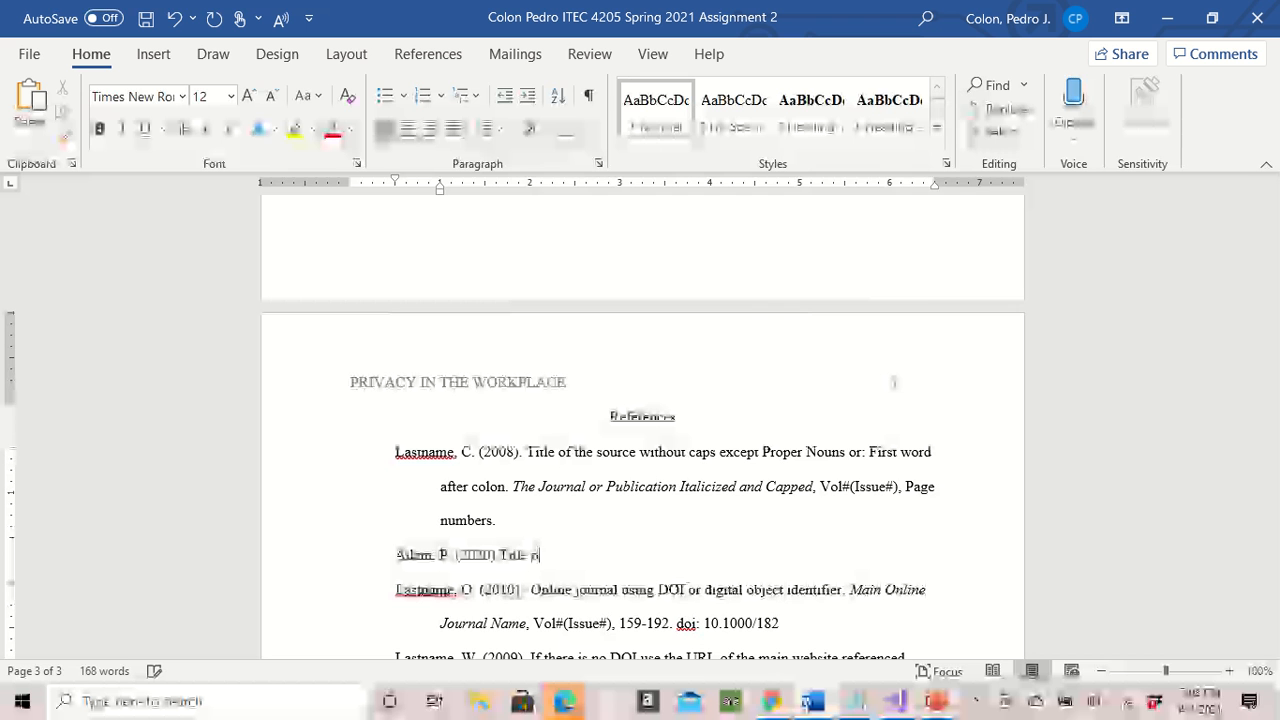
type("f your pap")
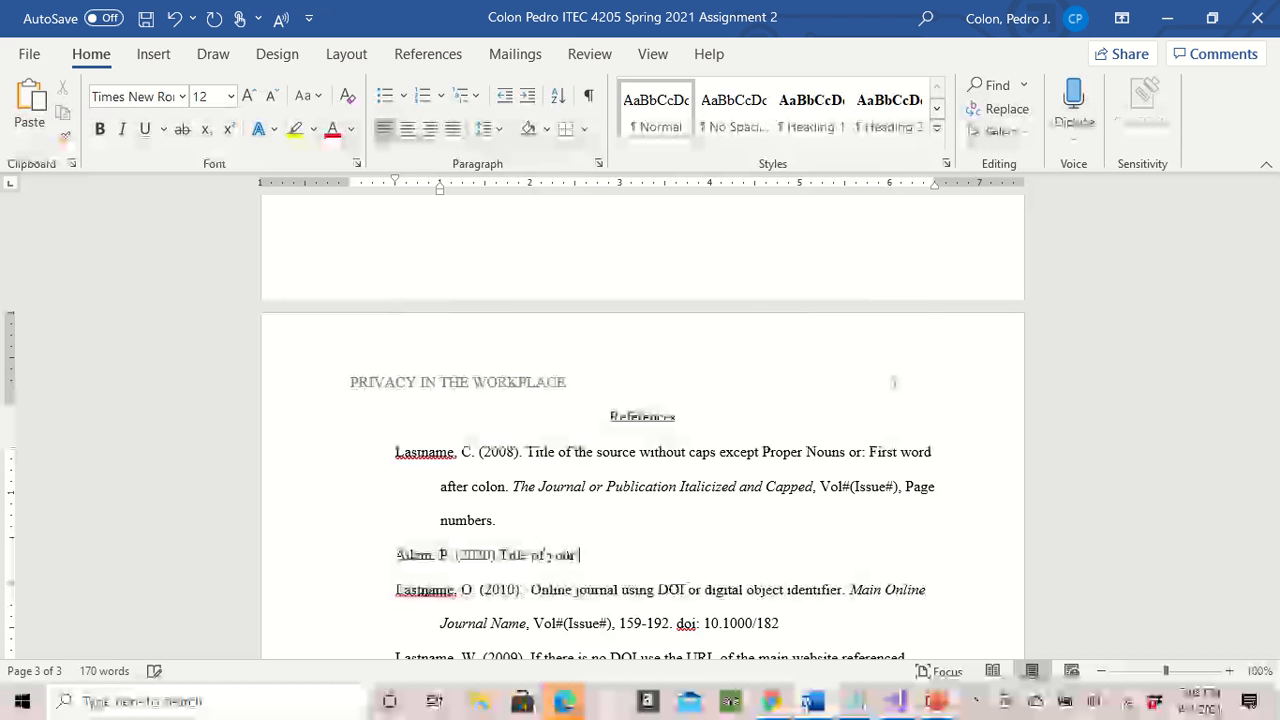
type("er")
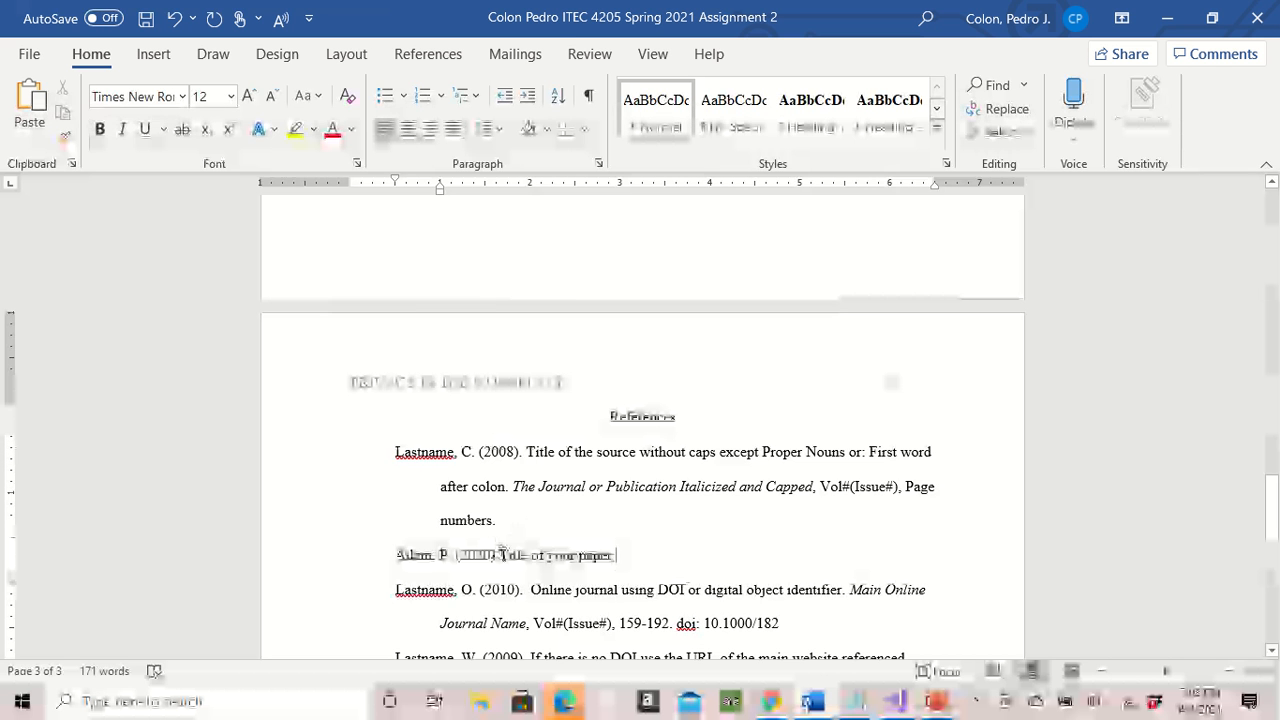
double_click(520, 554)
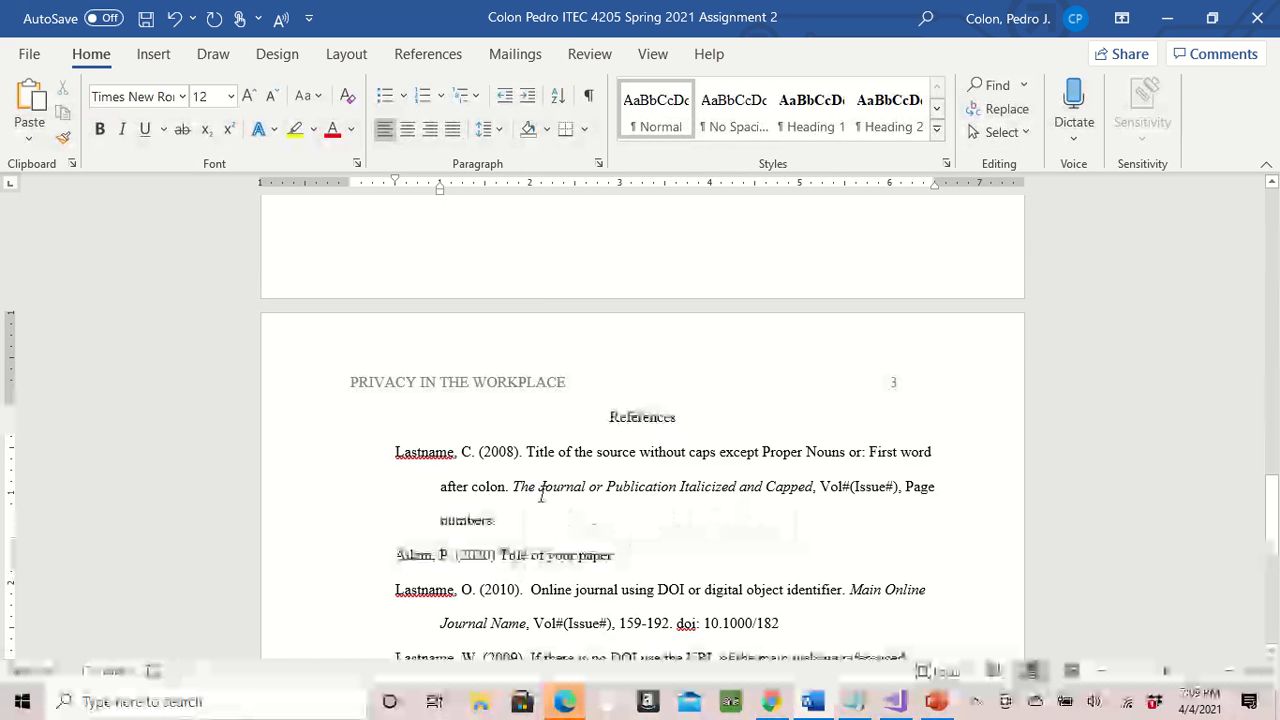
Step: Check the italic journal name in the first reference, then scroll back up to the title page
left_click_drag(514, 486, 783, 486)
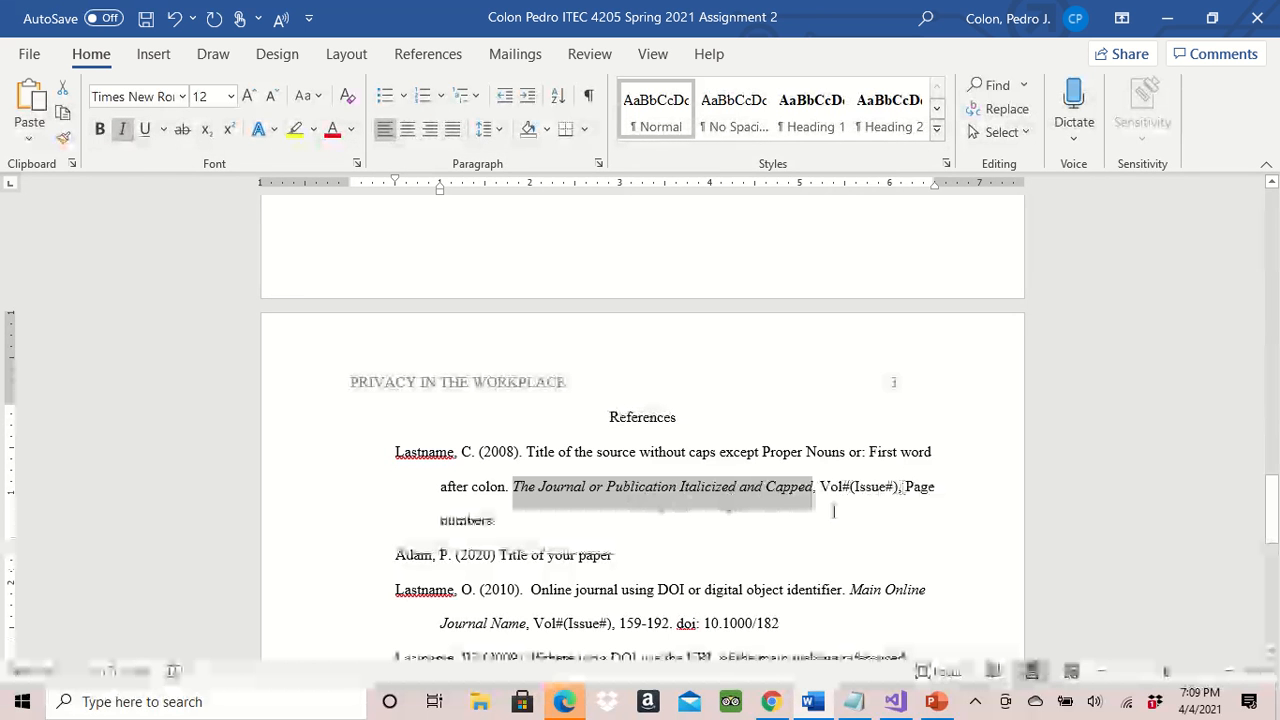
scroll(590, 521, "down", 3)
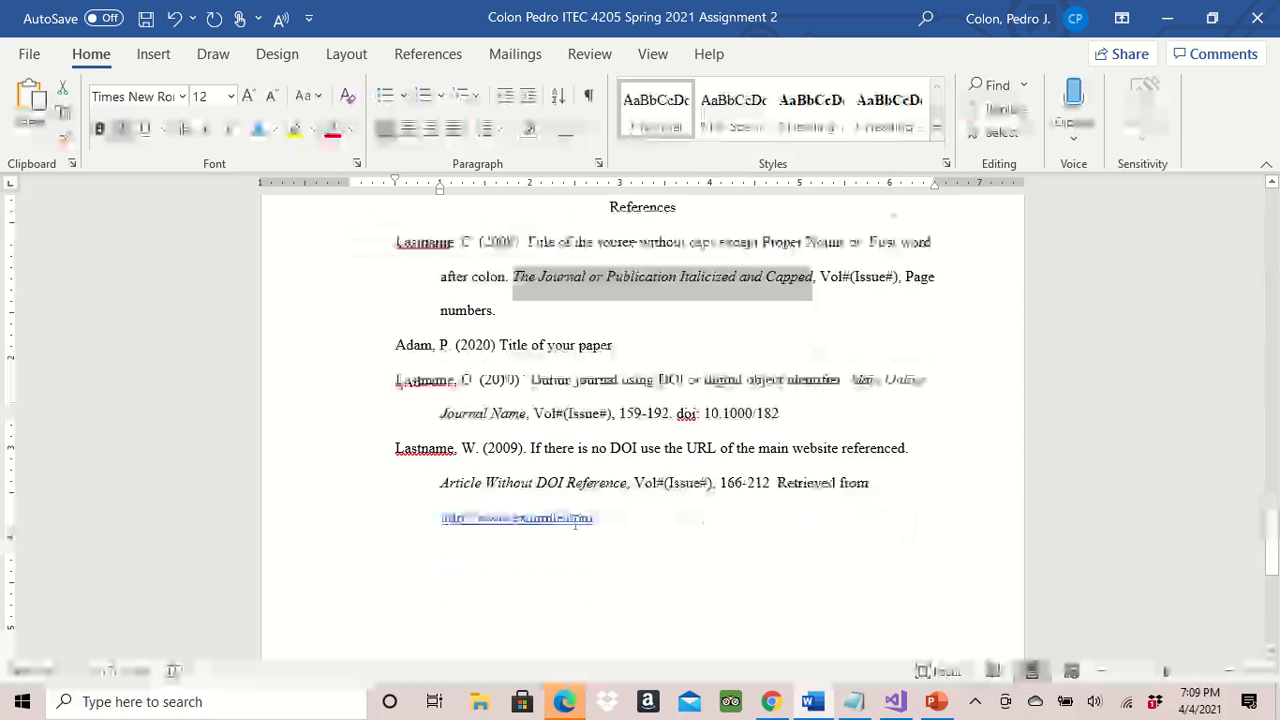
scroll(560, 519, "down", 6)
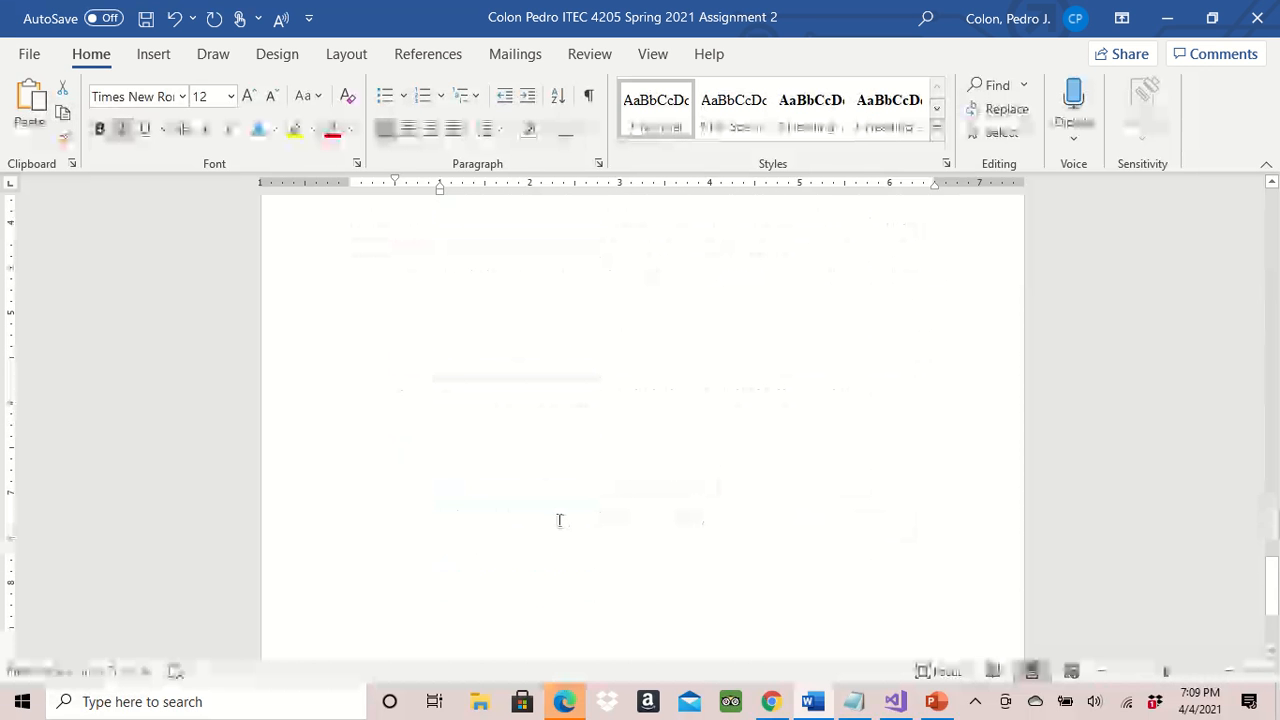
scroll(543, 523, "up", 12)
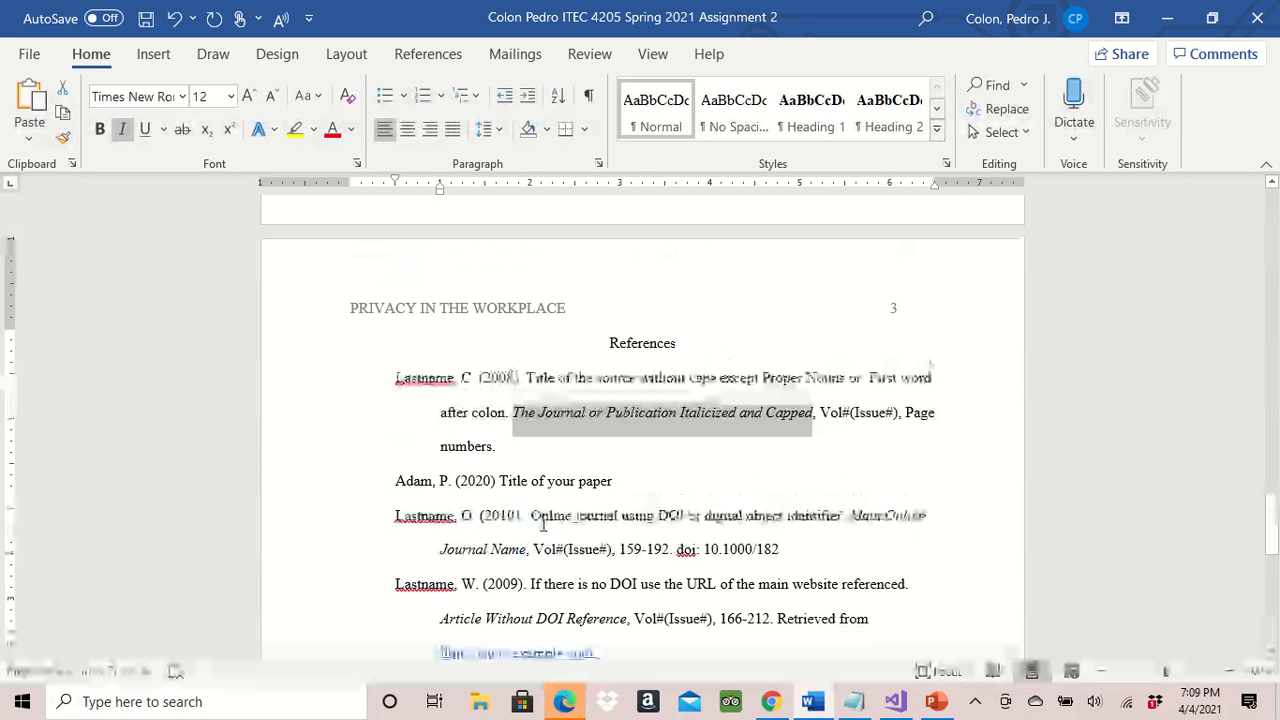
scroll(543, 523, "up", 15)
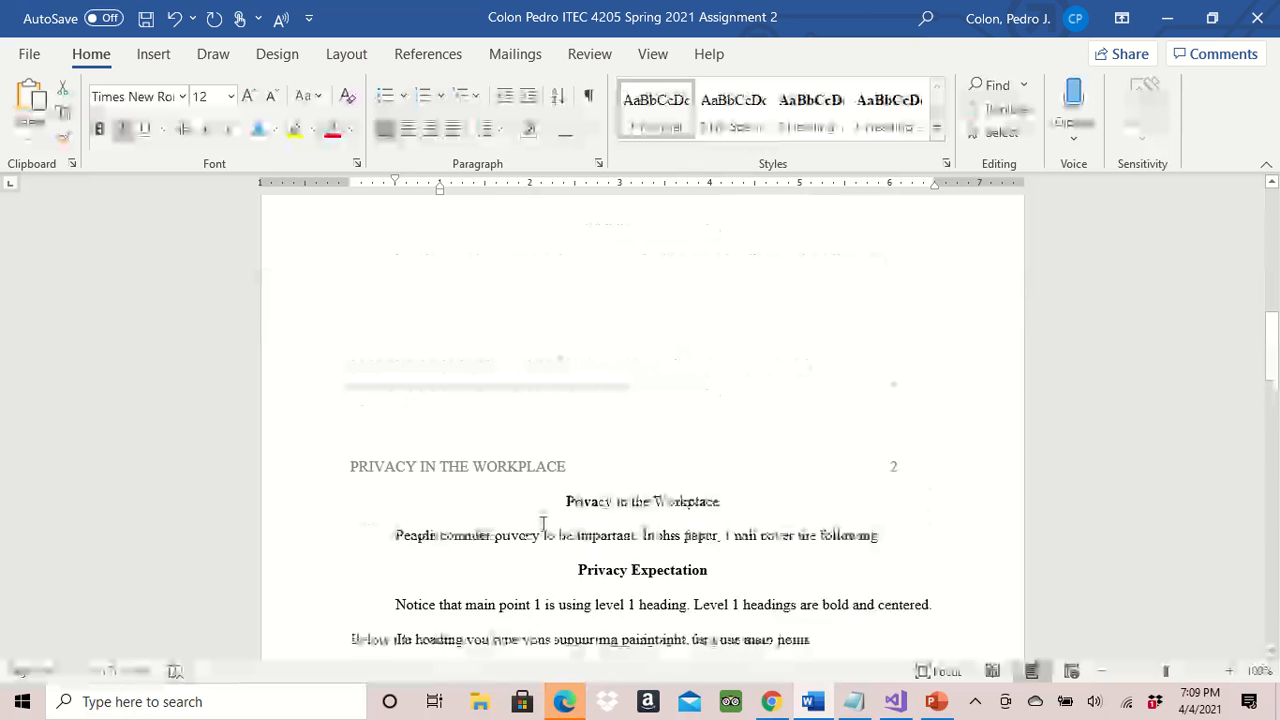
scroll(548, 522, "up", 6)
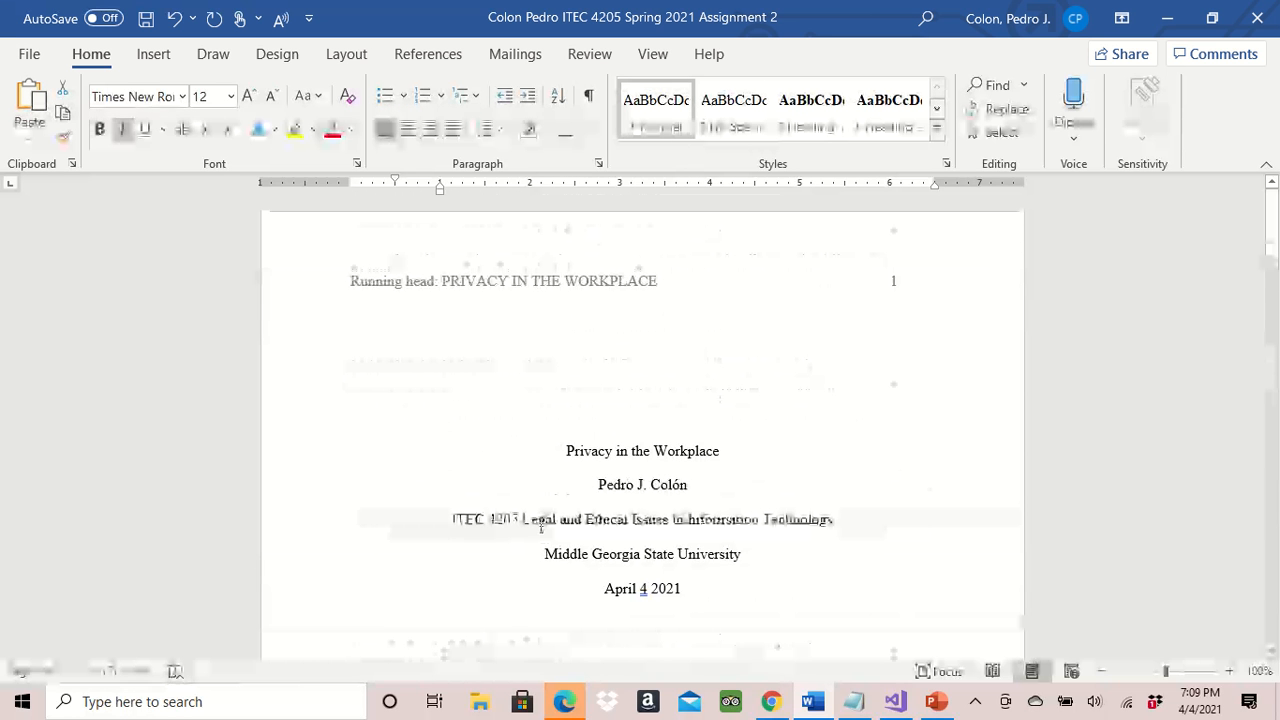